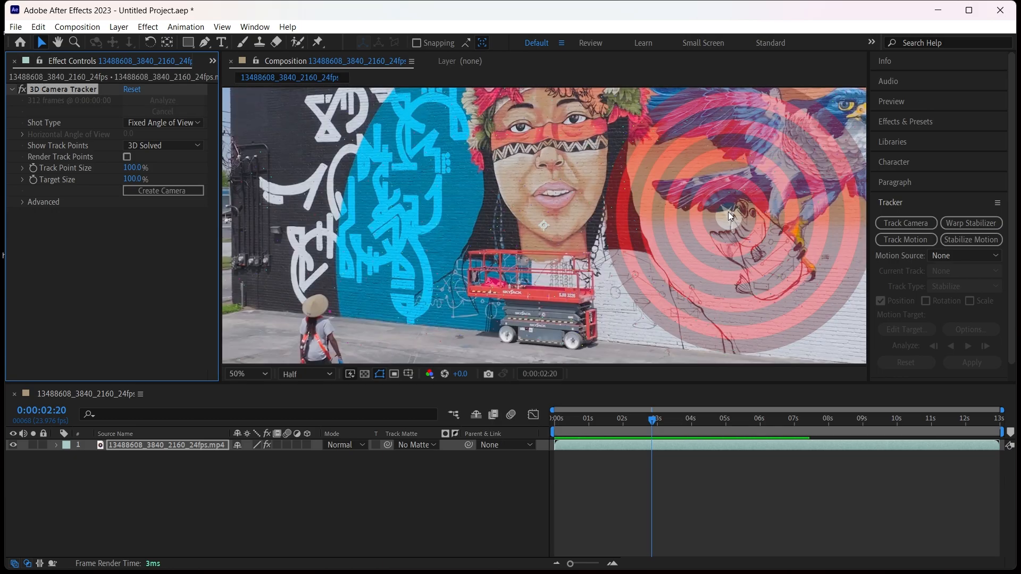
- Create a solid and camera from the 3D Camera Tracker target over the bird on the mural wall
key("comma")
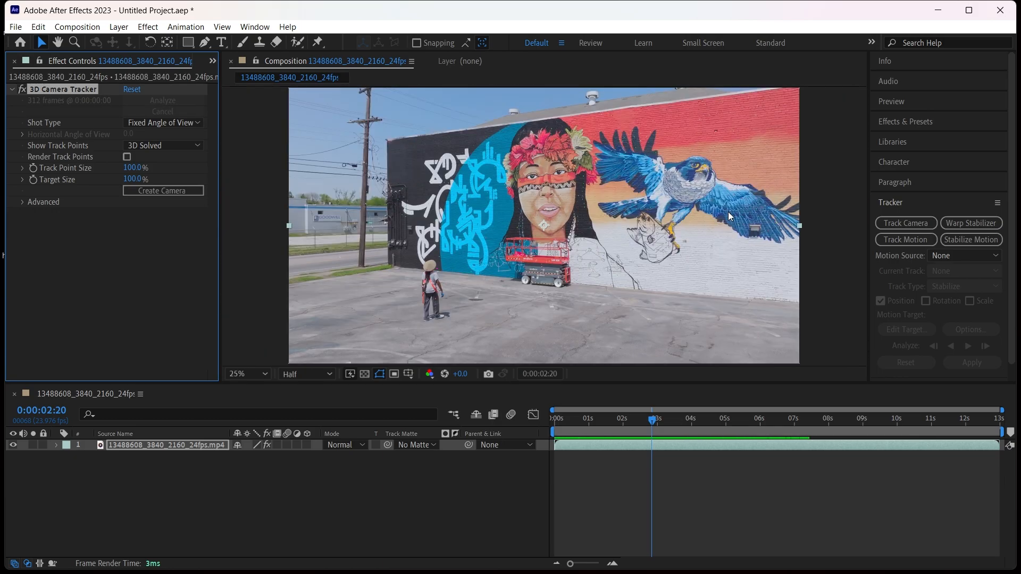
right_click(650, 204)
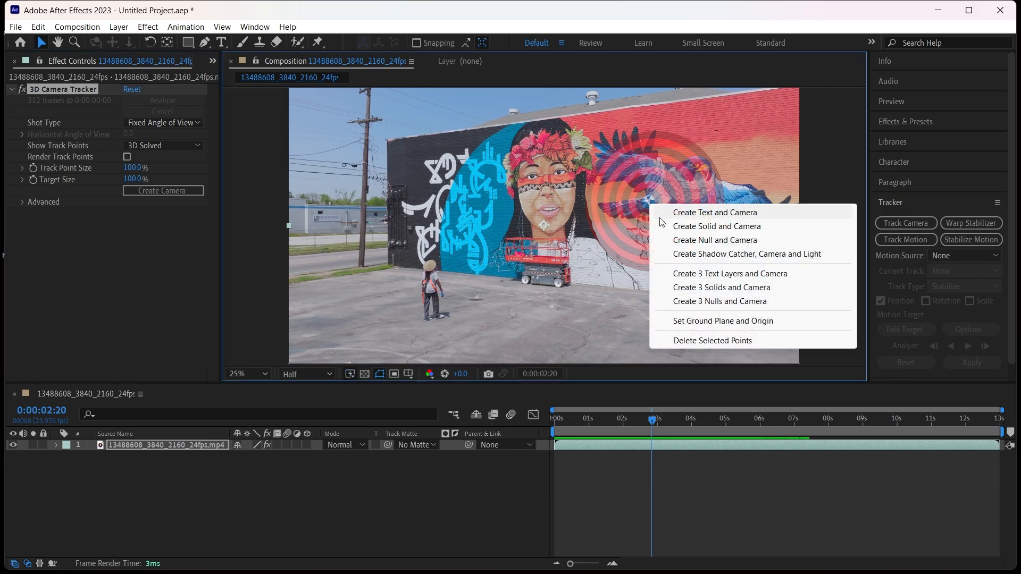
left_click(686, 226)
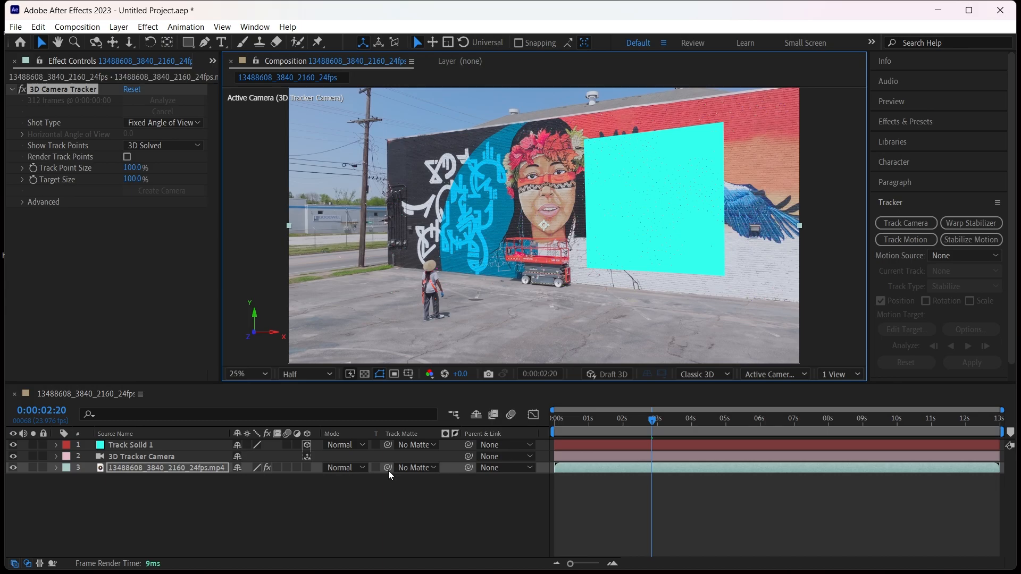
key("w")
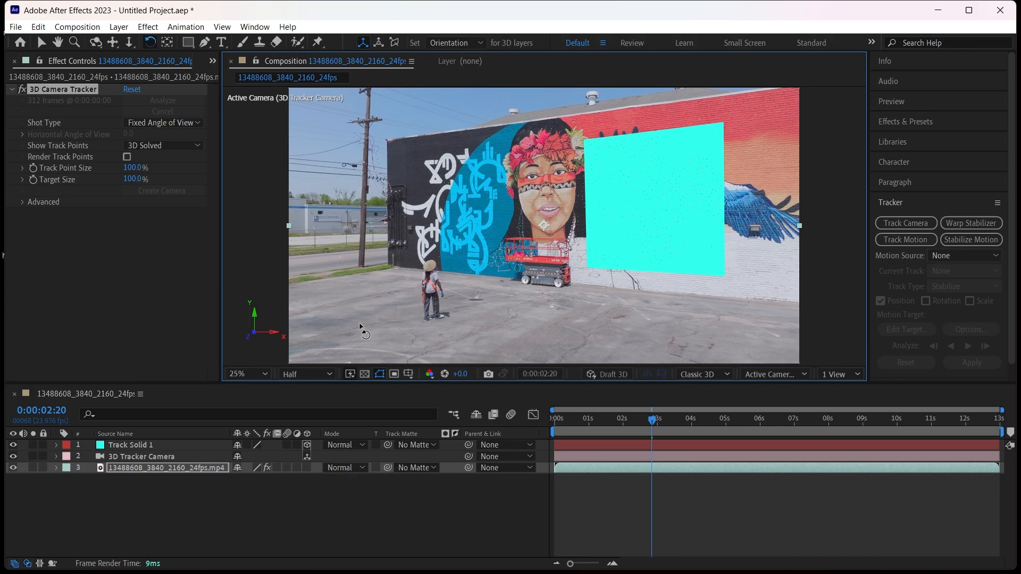
- Select the Track Solid 1 and 3D Tracker Camera layers and run the Export Composition Data to JSON script
left_click(138, 446)
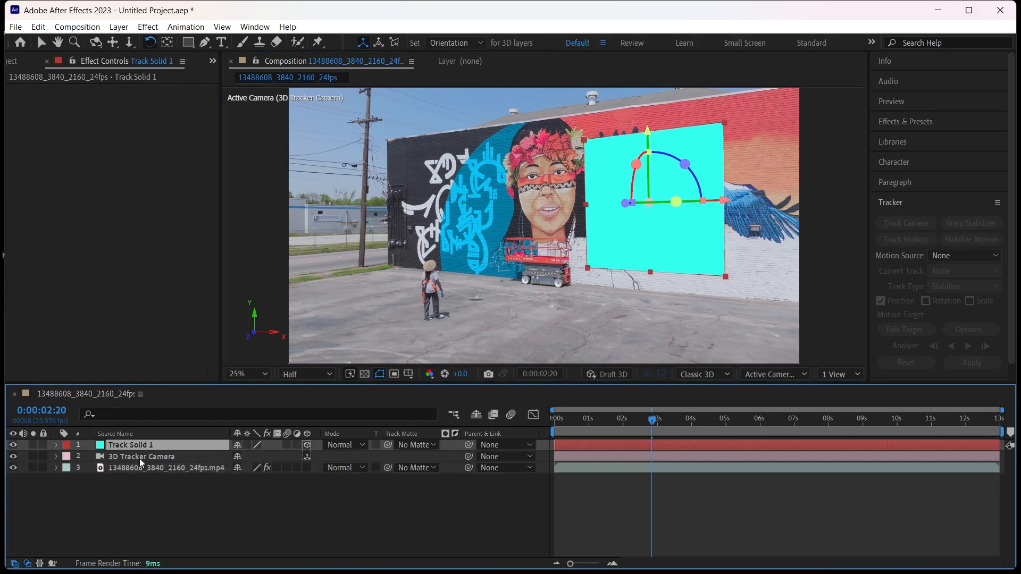
left_click(139, 458, "shift")
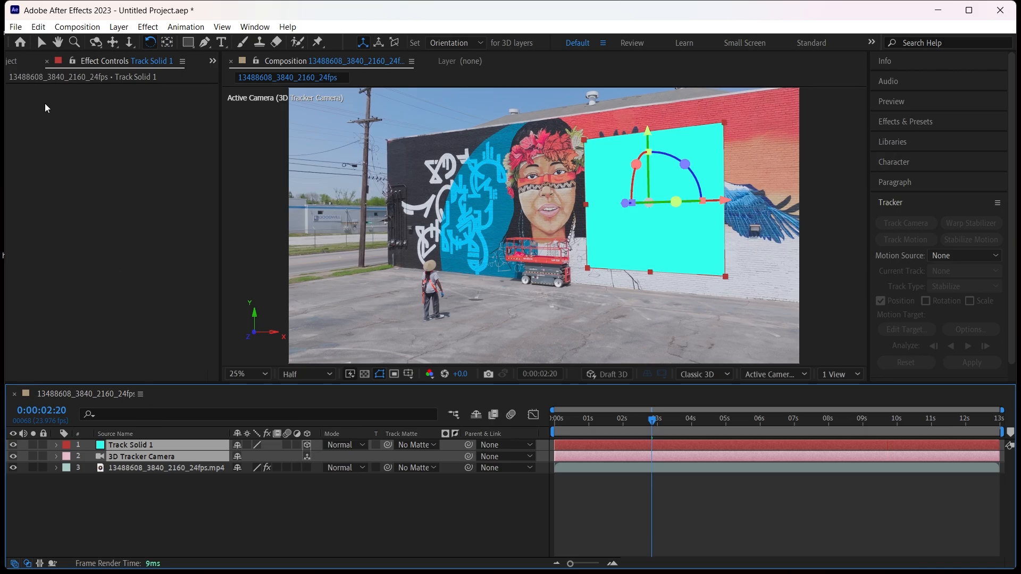
left_click(15, 26)
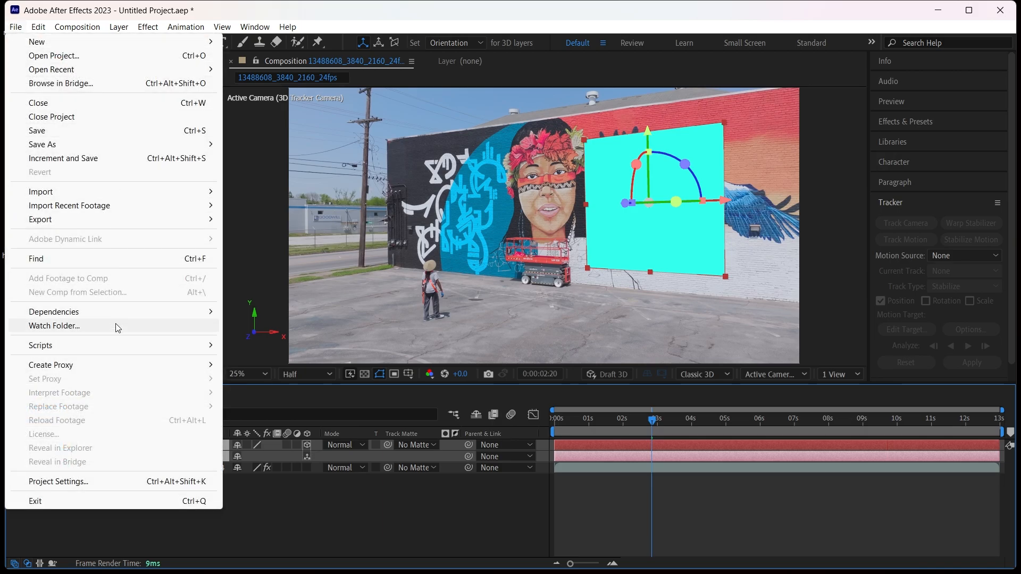
mouse_move(120, 343)
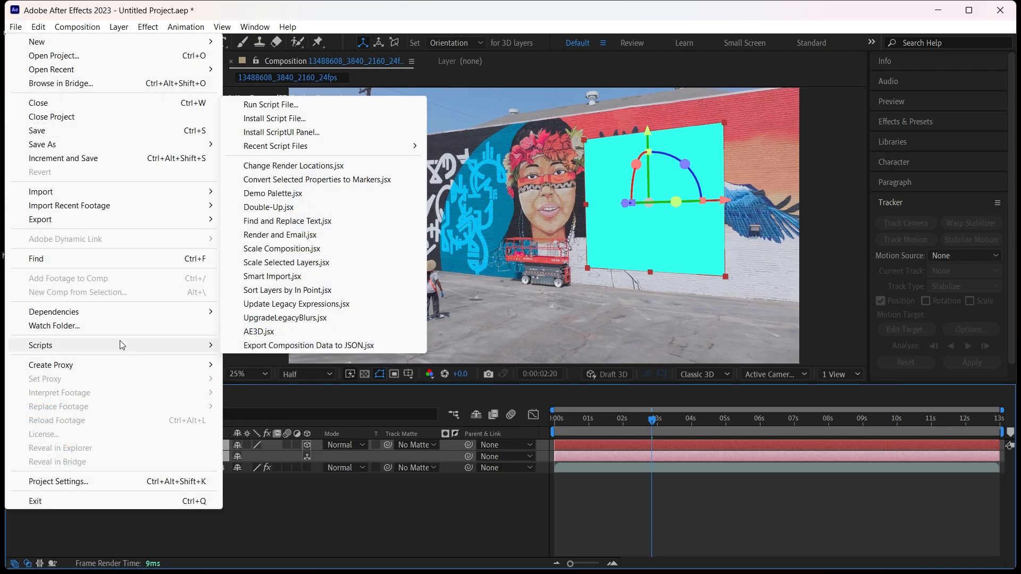
left_click(260, 345)
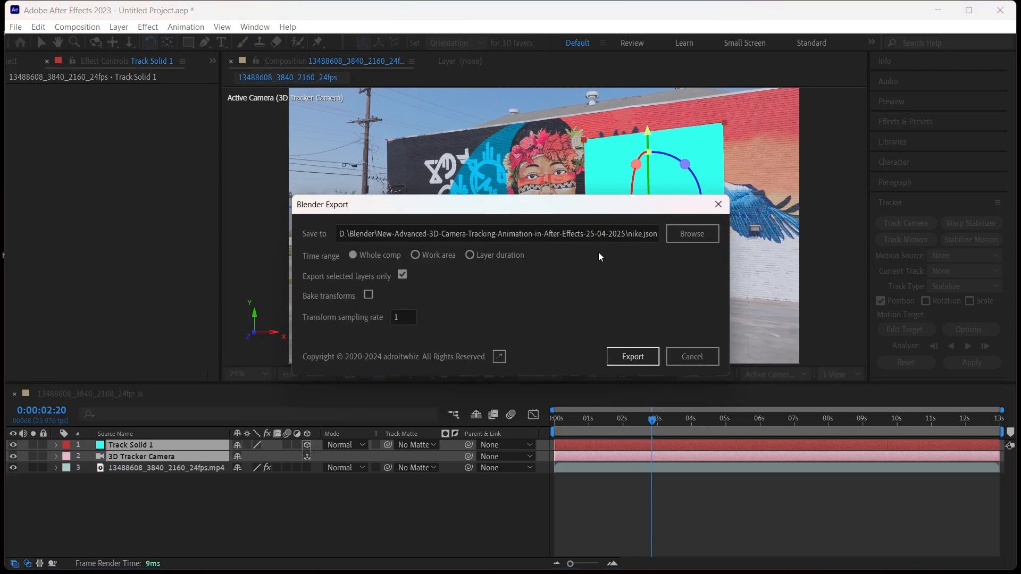
- Name the layer data file s.json in D:\Blender\shampoo and export it
left_click(682, 235)
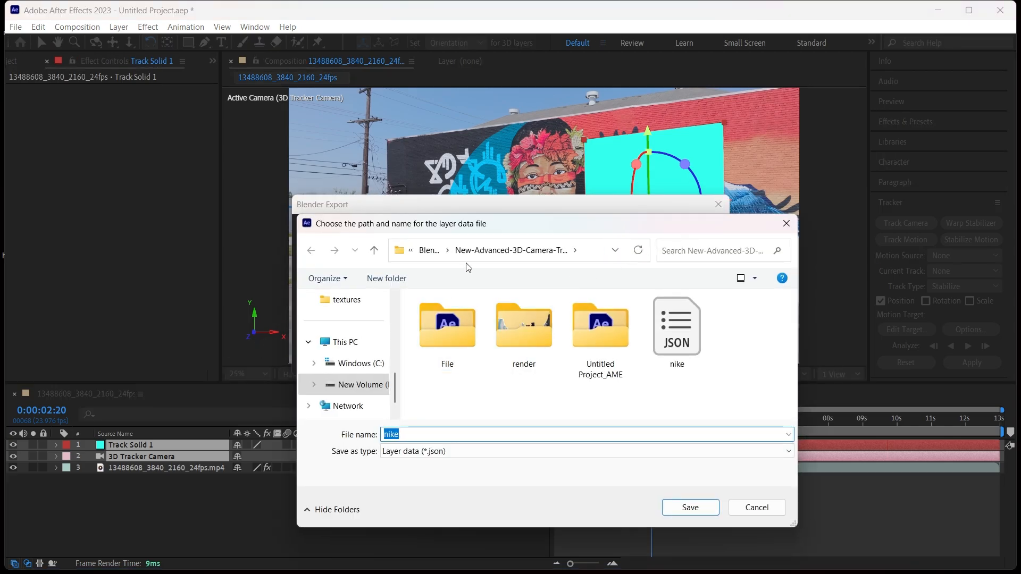
left_click(429, 250)
scroll(449, 336, "down", 2)
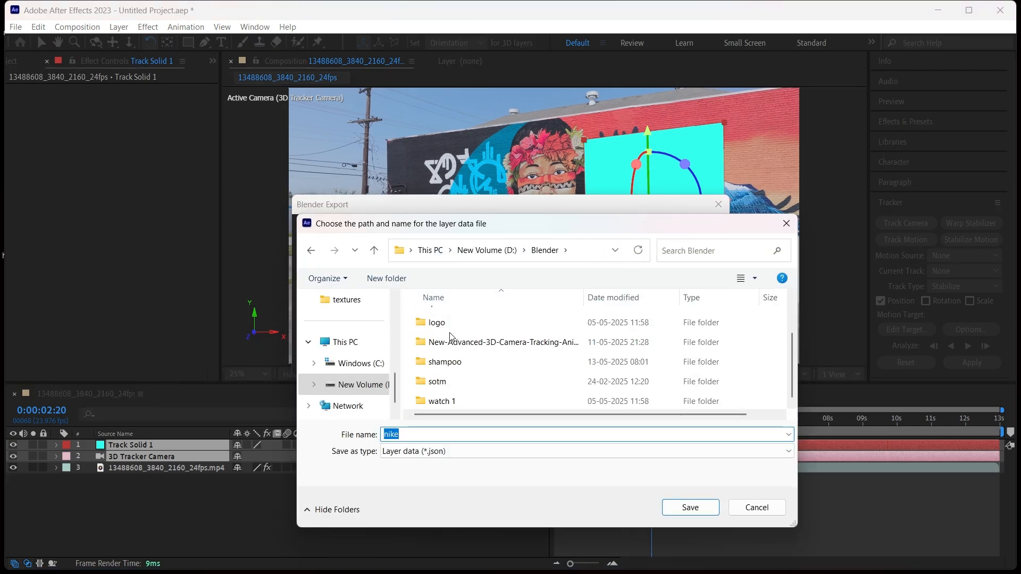
double_click(451, 362)
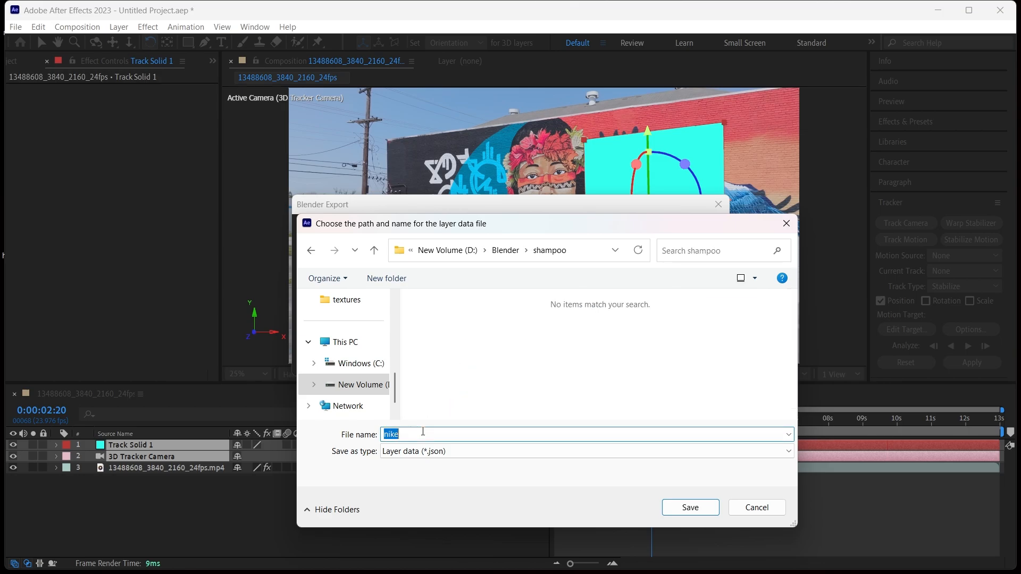
key("BackSpace")
left_click(690, 512)
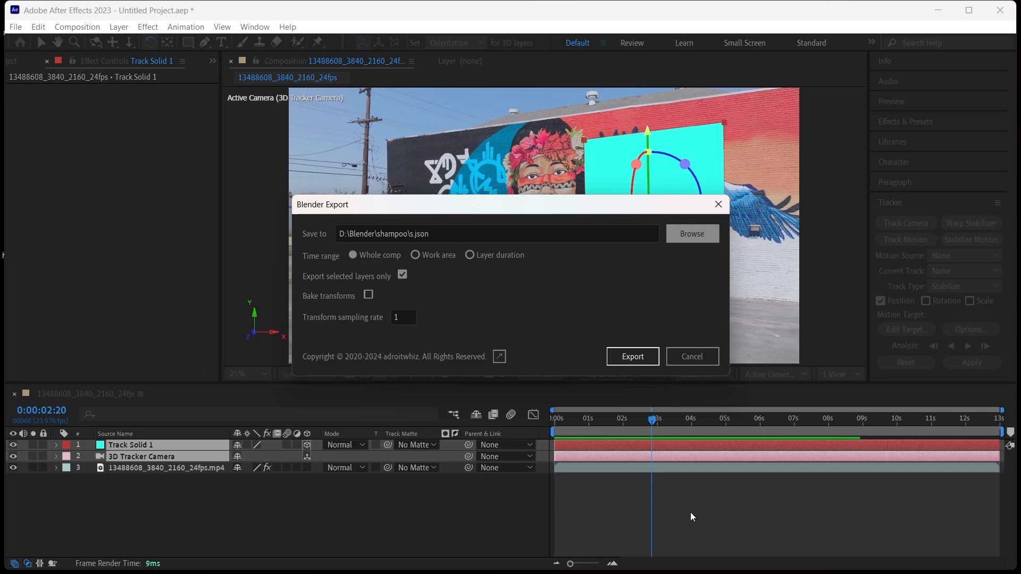
left_click(618, 357)
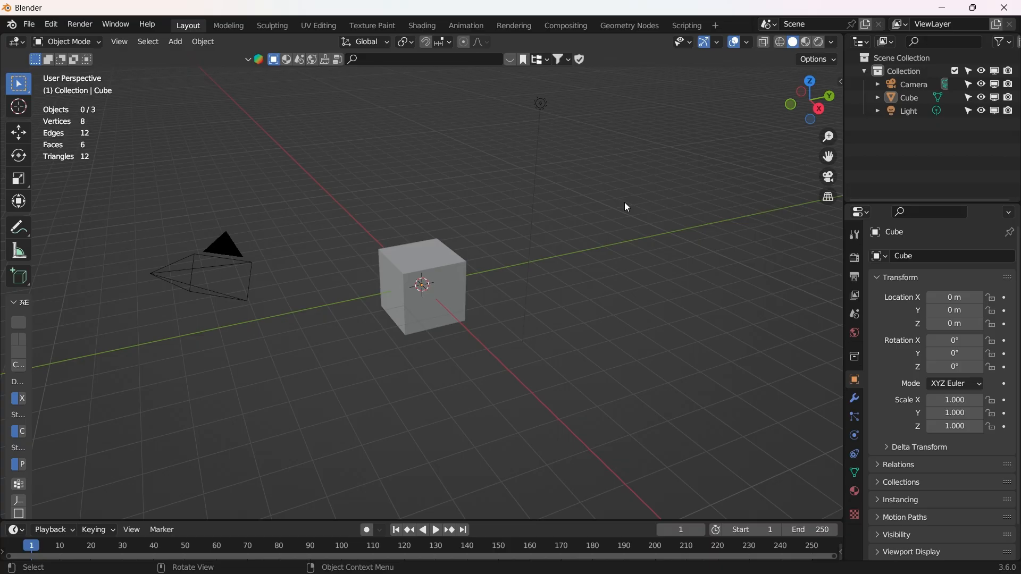
- In Blender, delete all default scene objects and import the After Effects composition data s.json from D:\Blender\shampoo
key("a")
key("Delete")
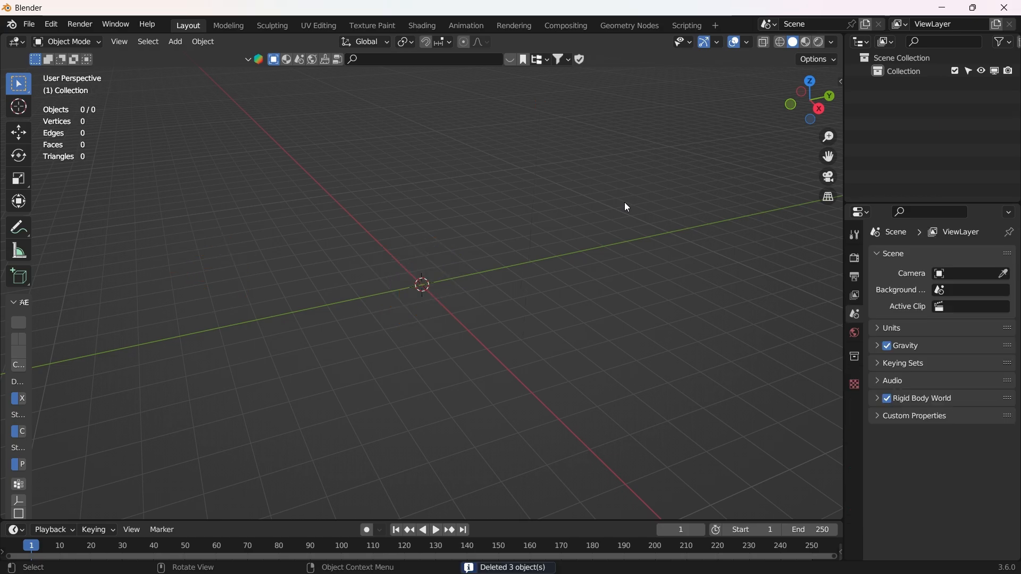
left_click(33, 25)
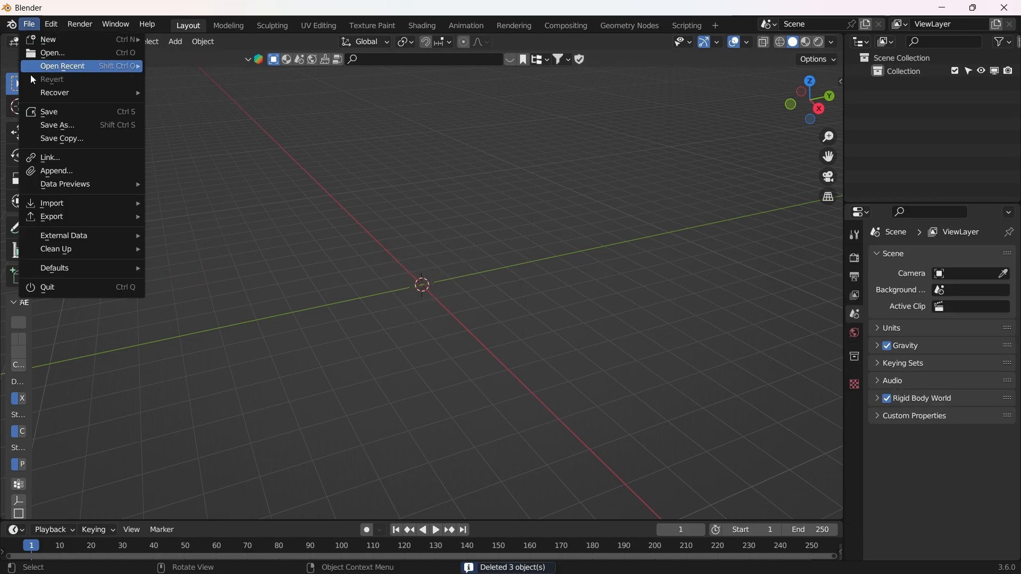
mouse_move(116, 209)
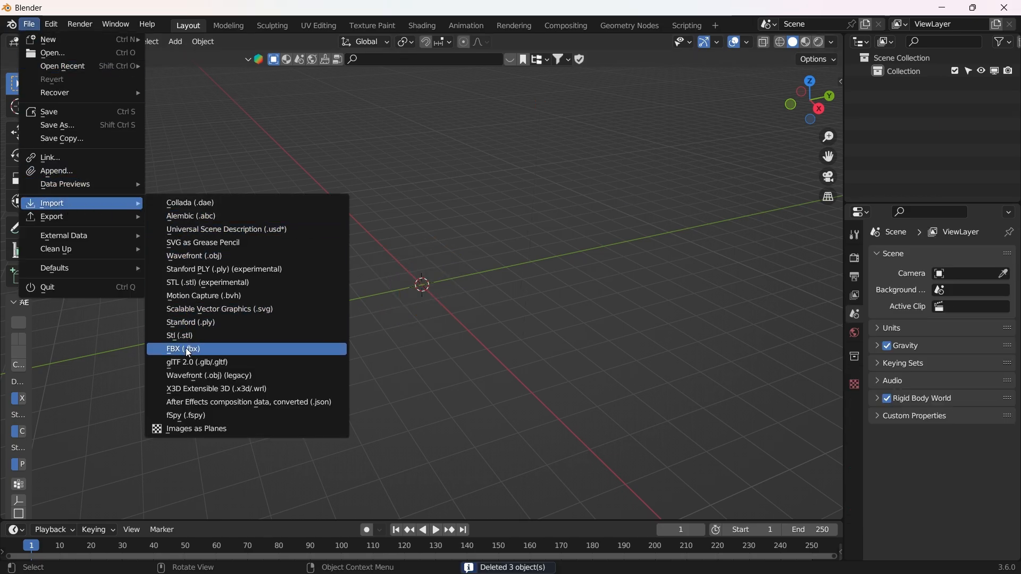
left_click(222, 397)
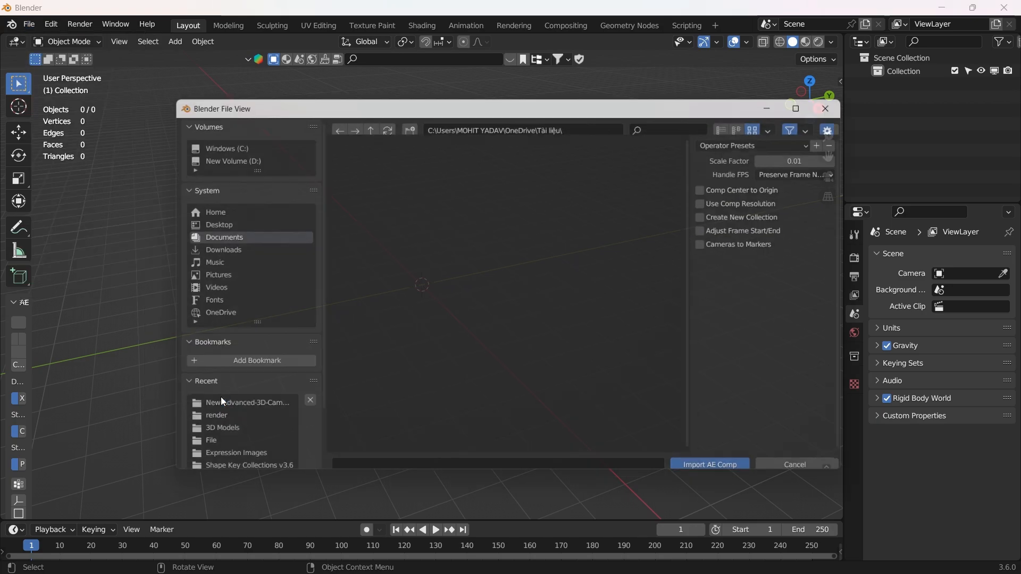
left_click(229, 154)
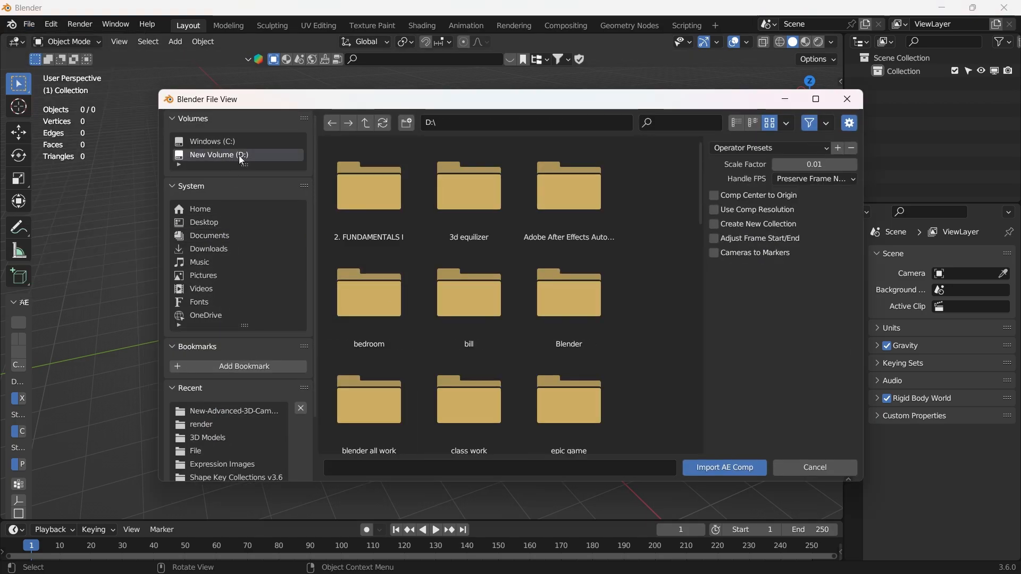
double_click(563, 308)
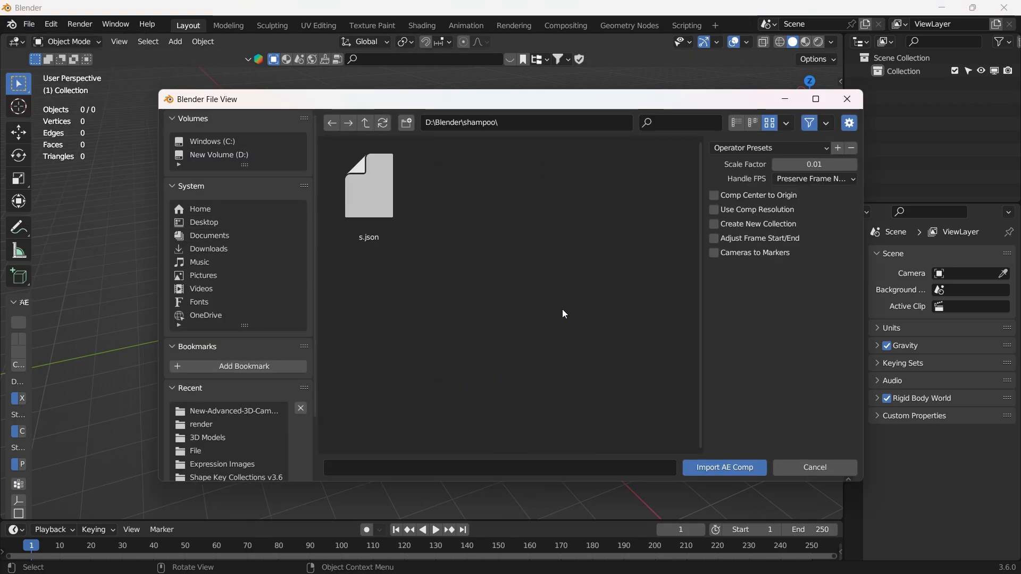
left_click(368, 207)
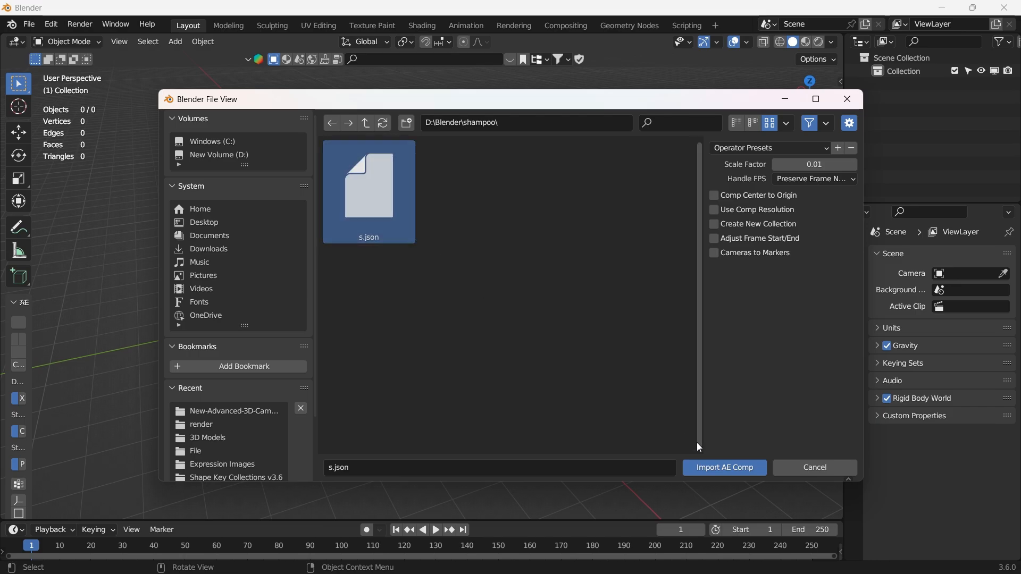
left_click(719, 468)
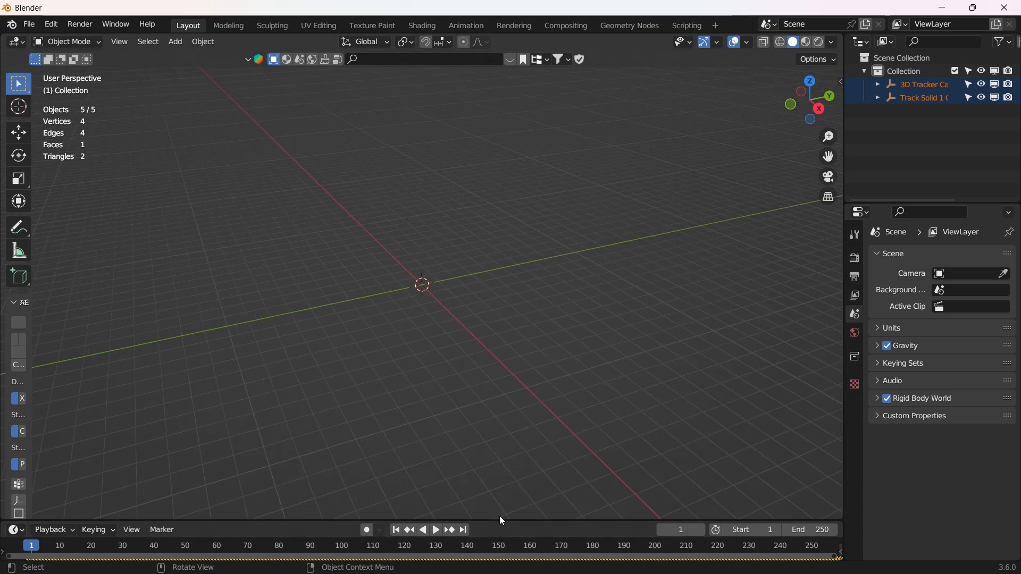
- Enlarge the timeline, go to frame 0 and shift all imported keyframes forward by one frame
left_click_drag(500, 521, 500, 456)
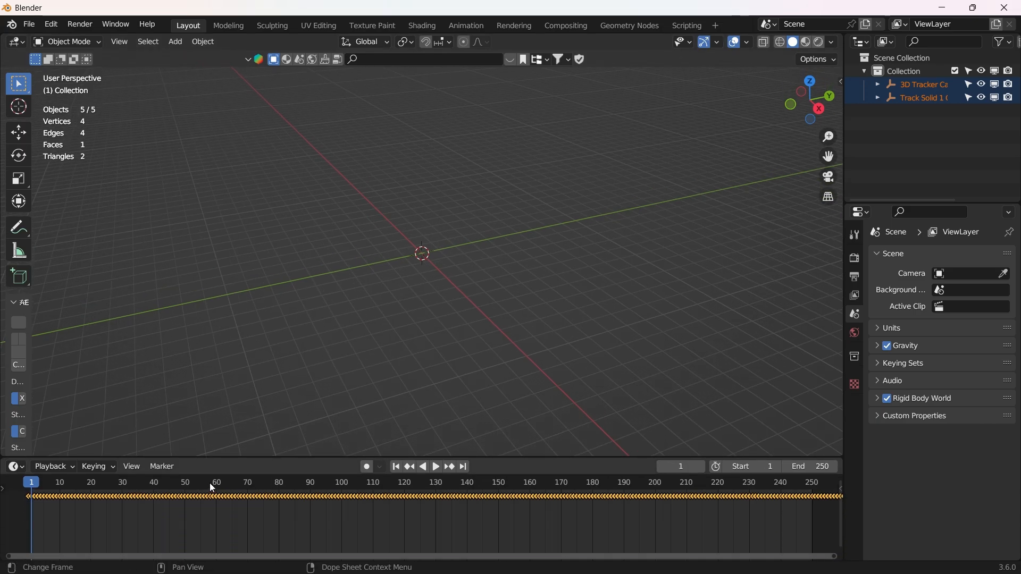
left_click(30, 512)
left_click_drag(28, 494, 32, 494)
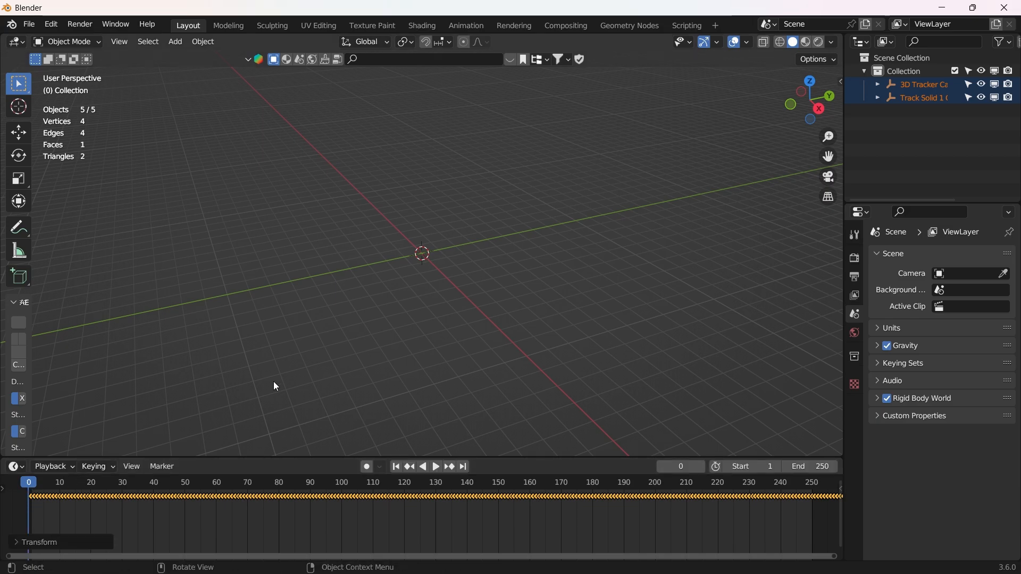
- Look through the active camera and select only the 3D Tracker Camera
key("KP_0")
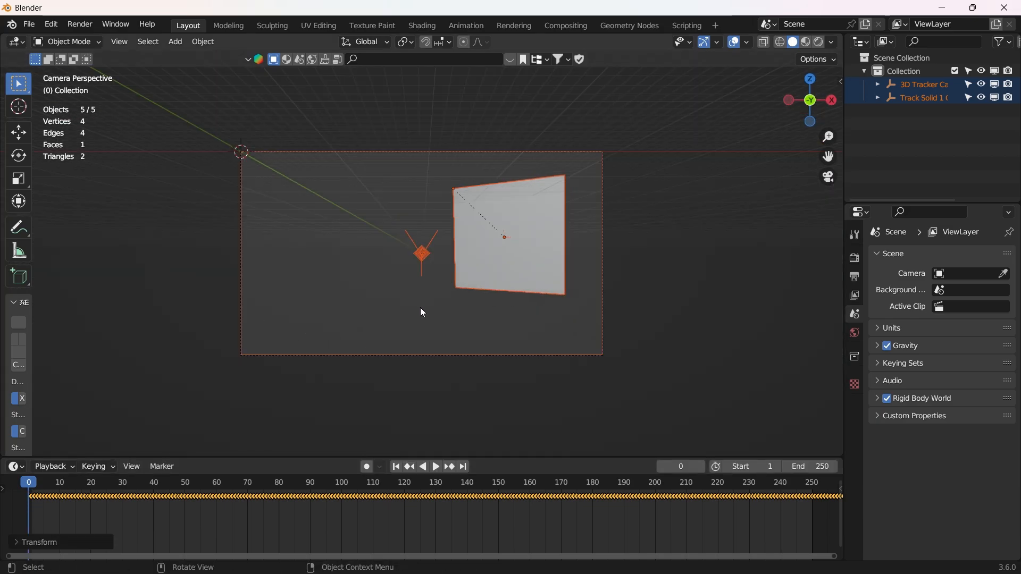
left_click(595, 380)
left_click(557, 354)
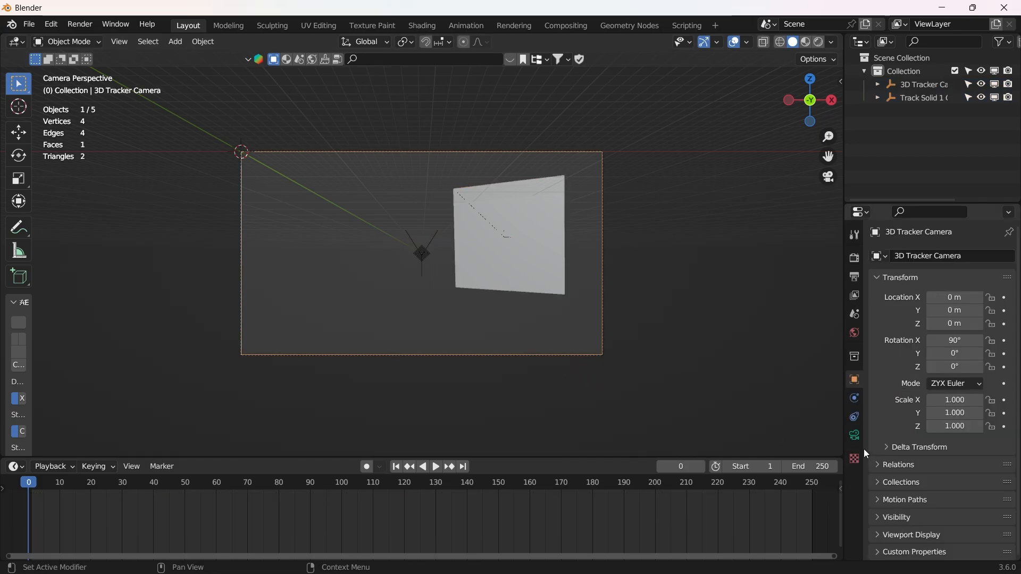
- Add a background image entry to the 3D Tracker Camera with Movie Clip as its source
left_click(855, 435)
left_click(878, 474)
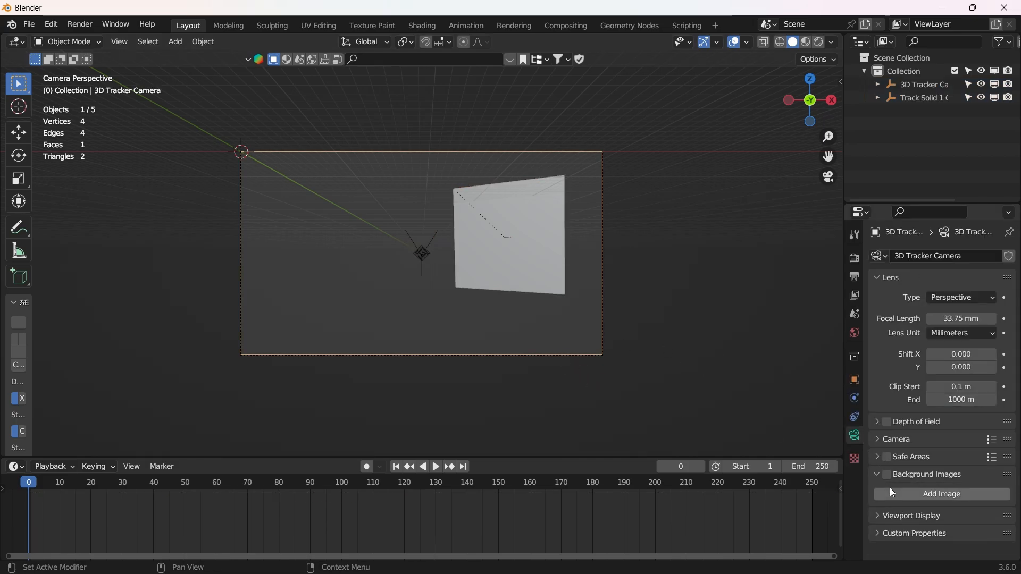
left_click(904, 495)
left_click(999, 538)
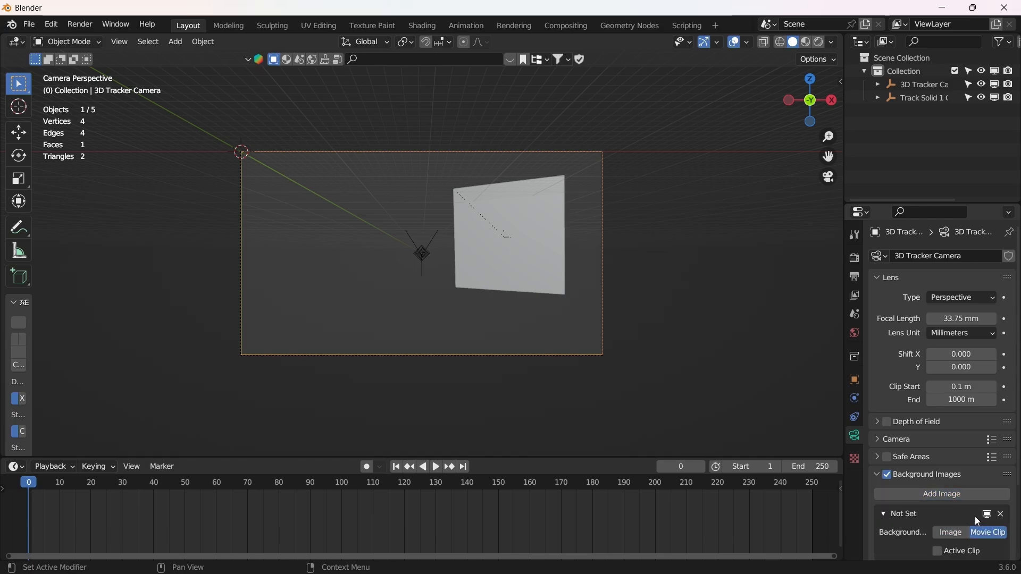
scroll(941, 495, "down", 4)
- Load 13488608_3840_2160_24fps.mp4 from D:\Blender\shampoo as the camera's background clip
left_click(944, 486)
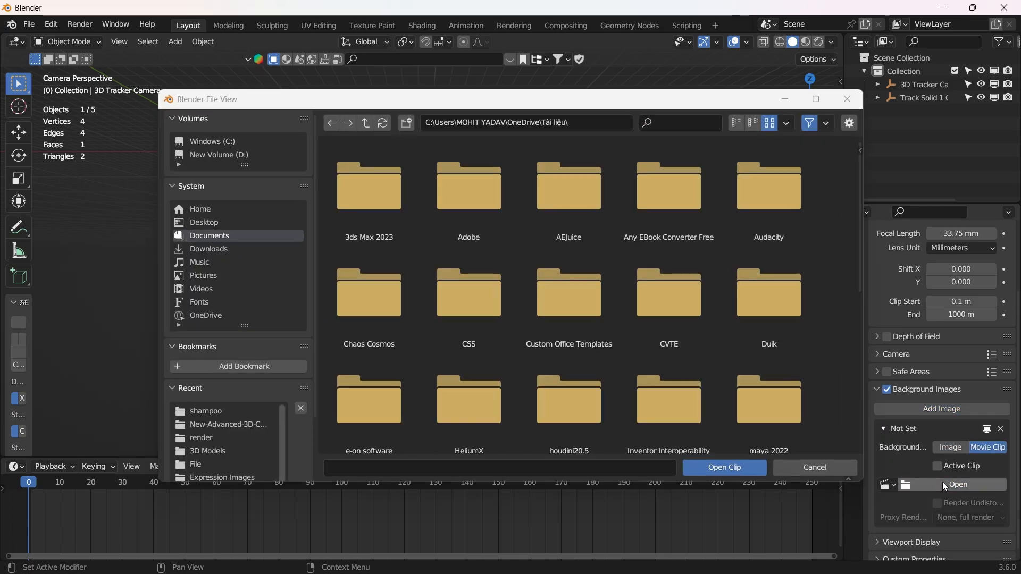
left_click(230, 158)
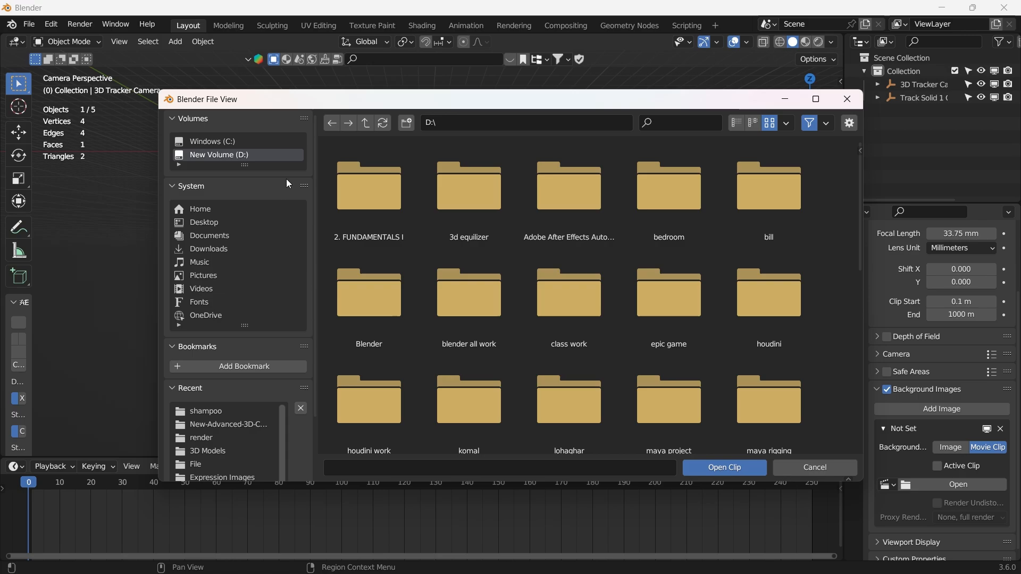
double_click(355, 289)
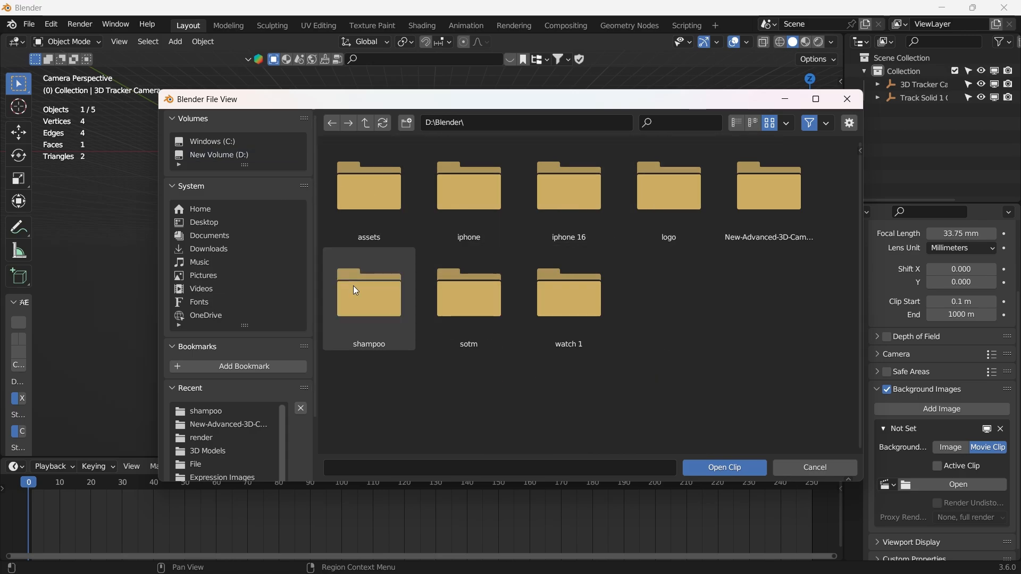
double_click(353, 286)
left_click(370, 215)
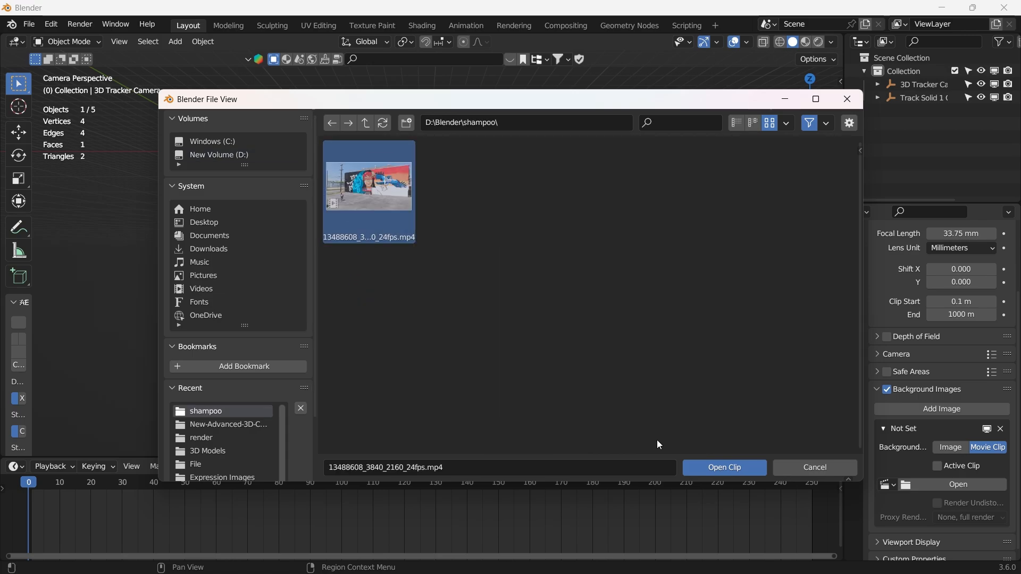
left_click(712, 464)
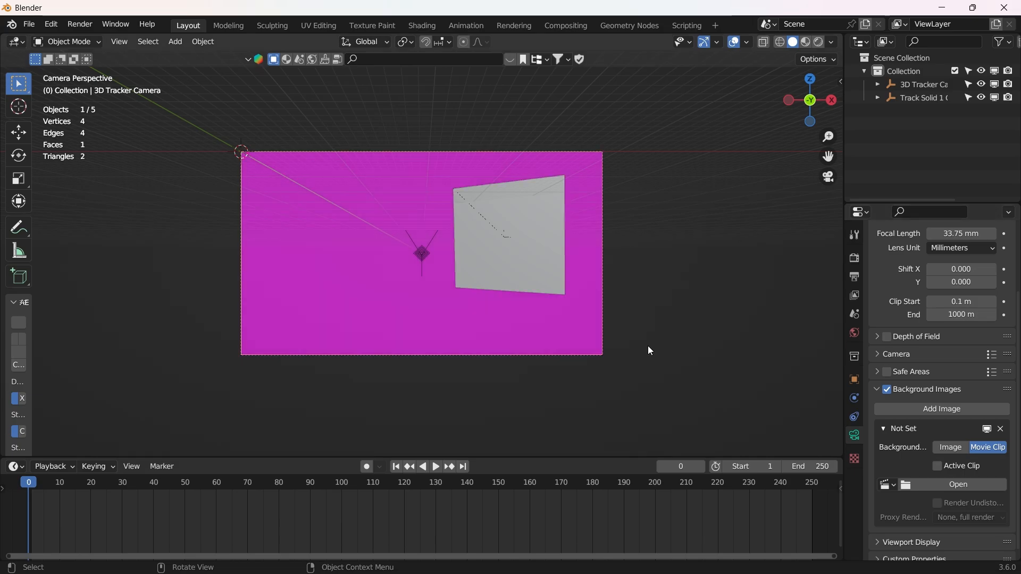
- Go to frame 2 and set the background clip's opacity to 1.000
left_click(37, 490)
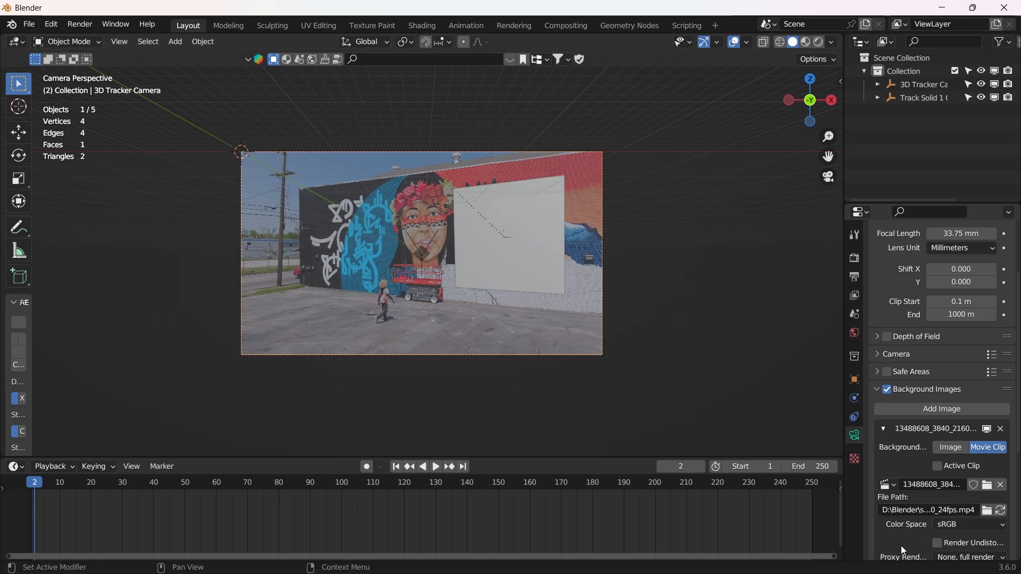
scroll(902, 550, "down", 2)
left_click_drag(955, 533, 1004, 533)
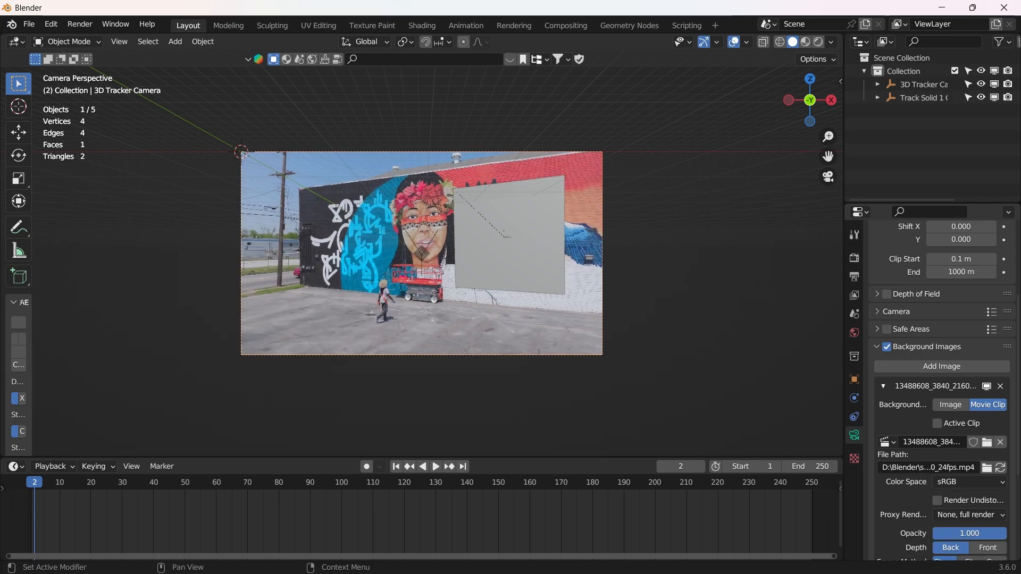
- Set the scene's end frame to 310 and scrub through the timeline to check the track against the footage
left_click(824, 468)
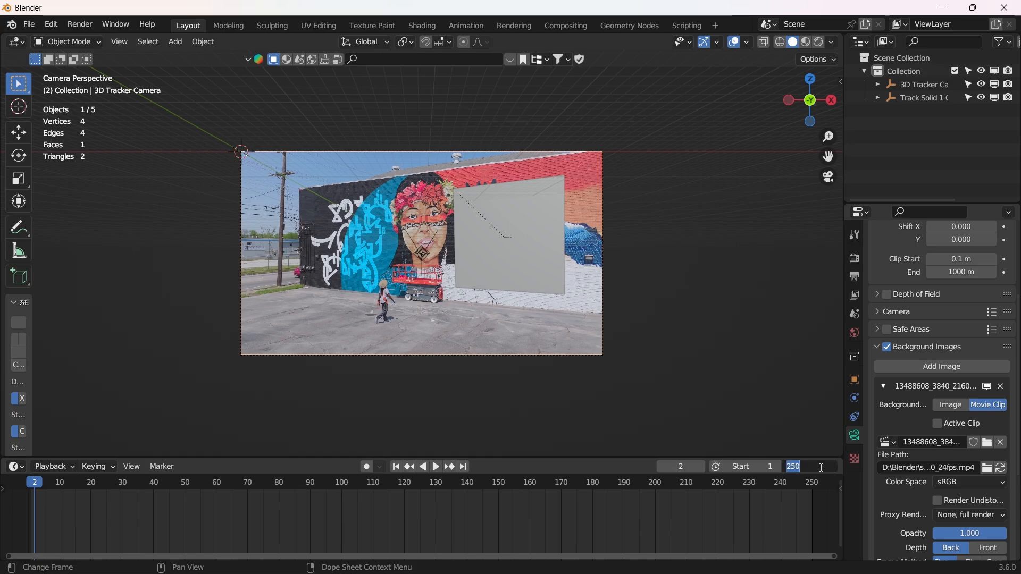
type("310")
key("Return")
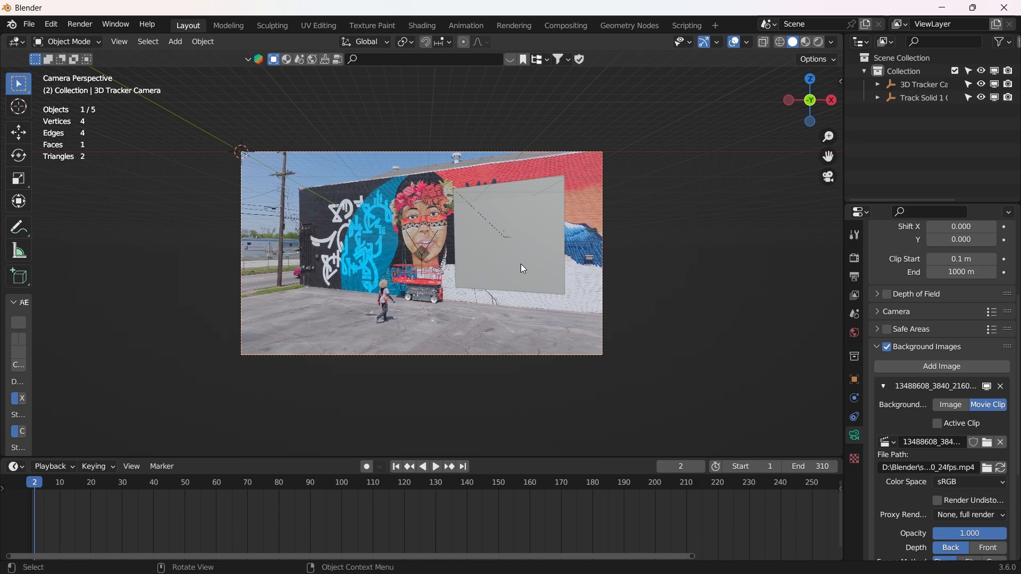
scroll(511, 270, "down", 2, "alt")
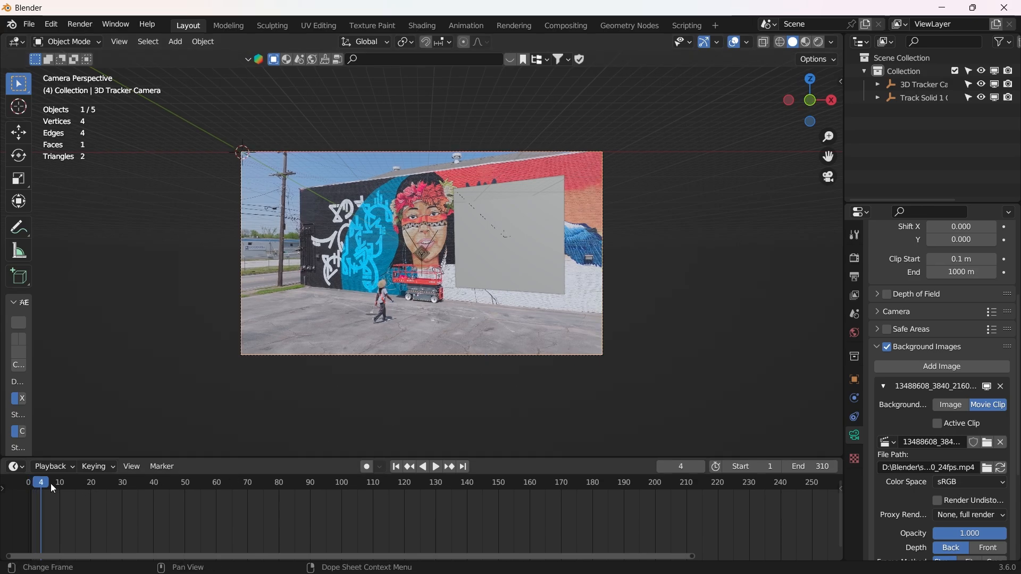
left_click_drag(44, 481, 806, 490)
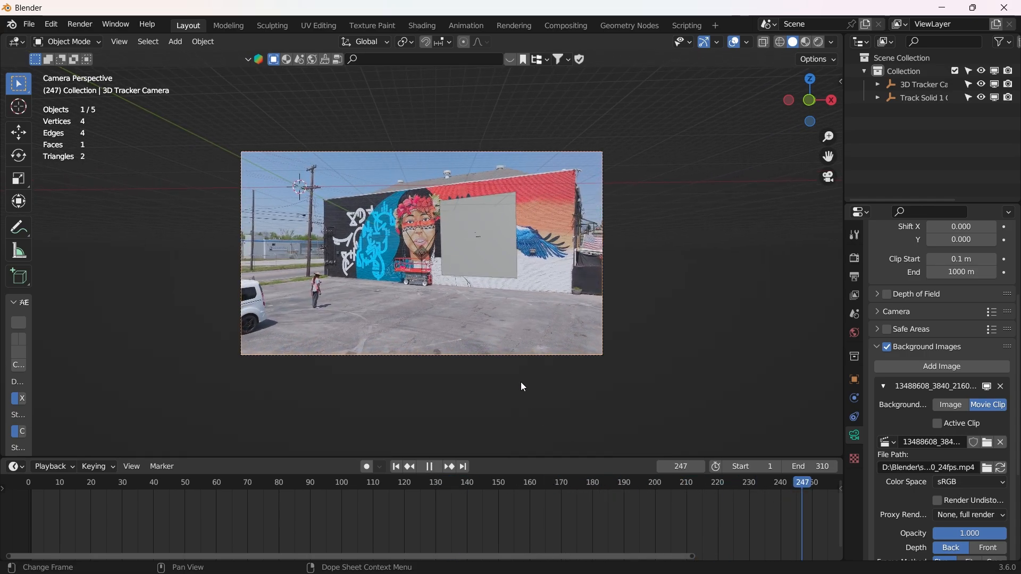
- Select the Track Solid 1 plane on the mural wall and set its origin to its geometry
scroll(477, 229, "up", 5)
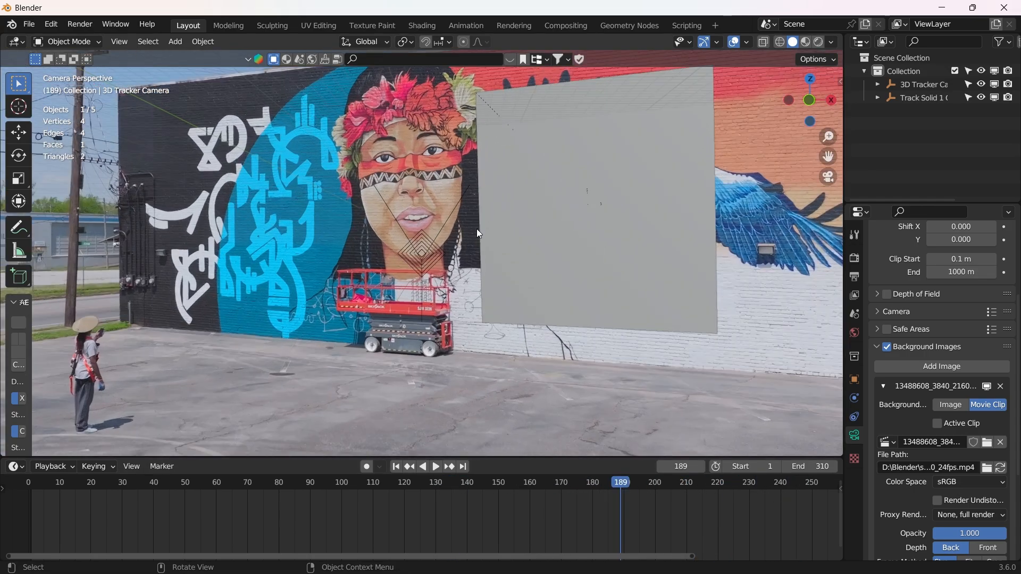
left_click(653, 242)
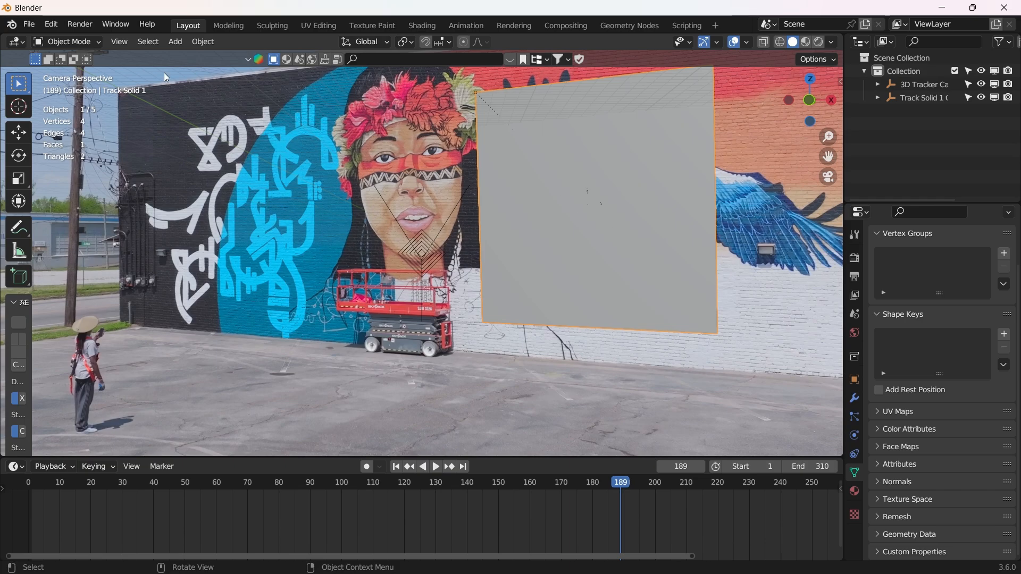
left_click(208, 43)
mouse_move(238, 71)
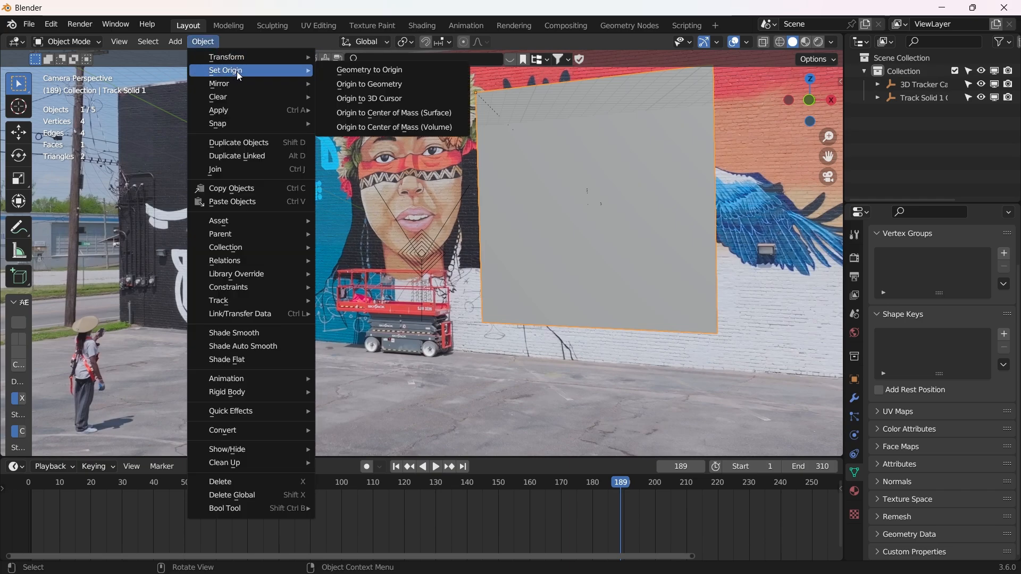
left_click(363, 85)
- Select the bottom edge of the wall plane in Edit Mode and set the transform orientation to Local
scroll(661, 154, "down", 2)
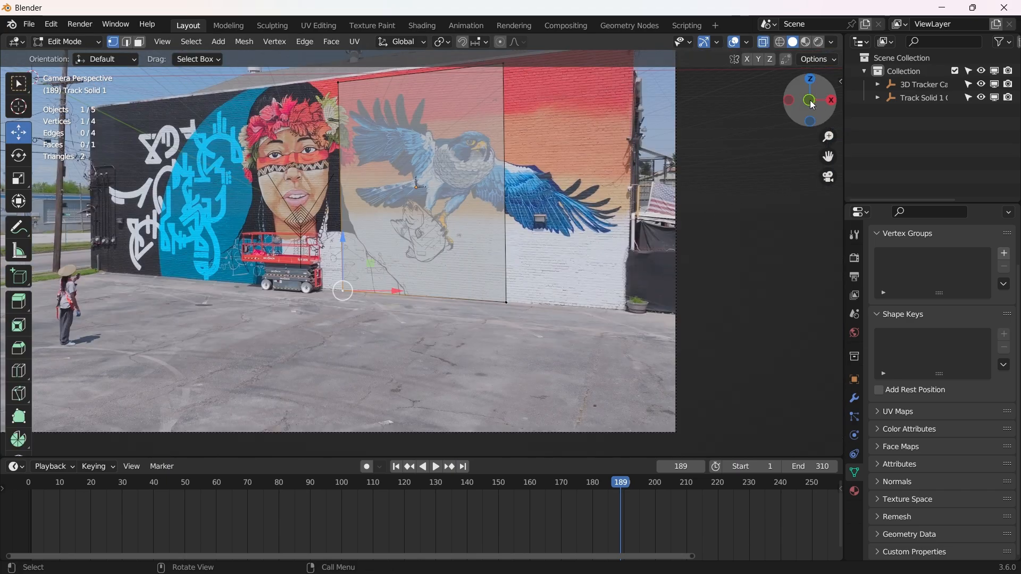
left_click_drag(813, 106, 771, 110)
left_click(126, 41)
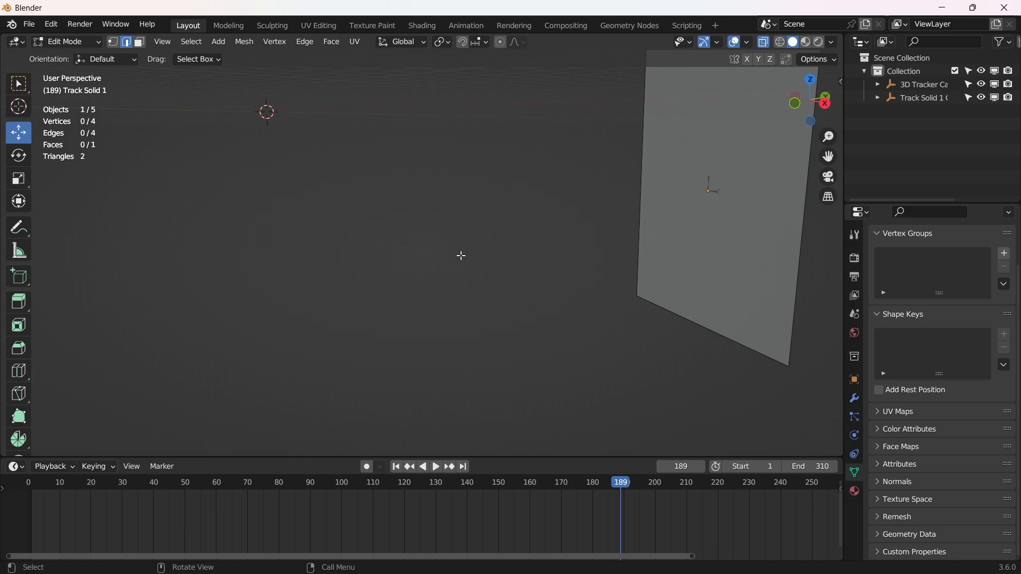
left_click(698, 321)
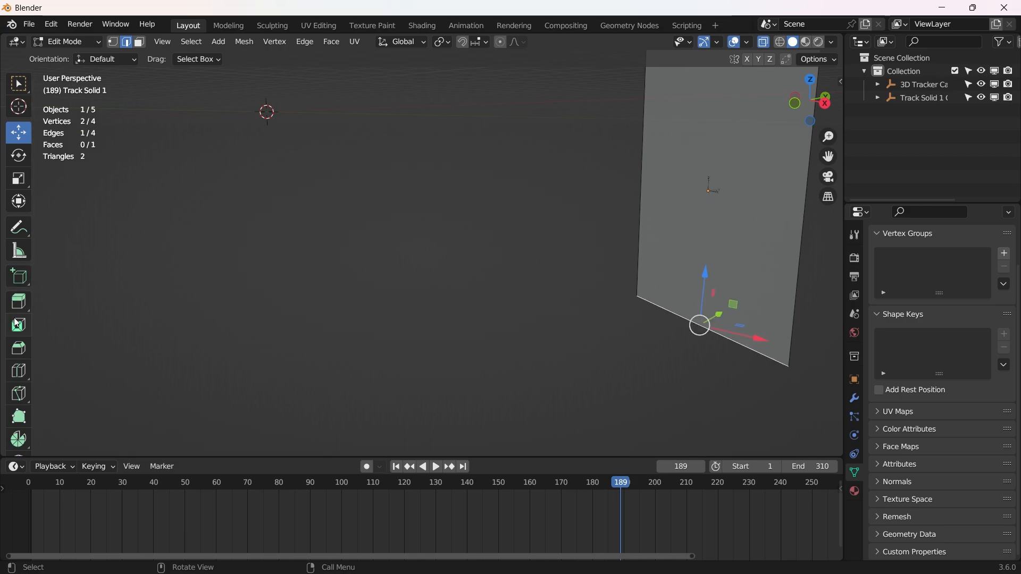
left_click(809, 82)
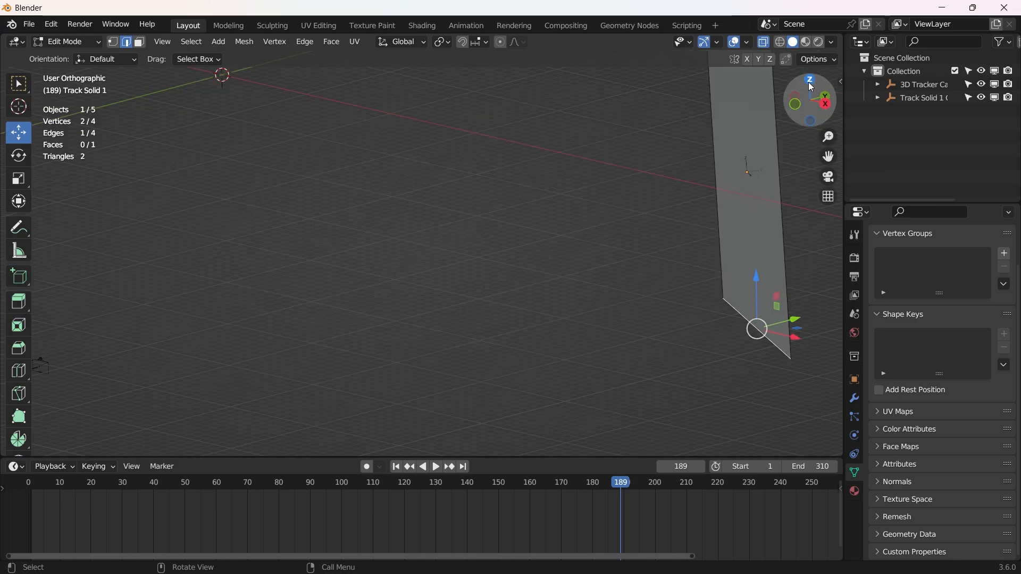
scroll(369, 244, "down", 4)
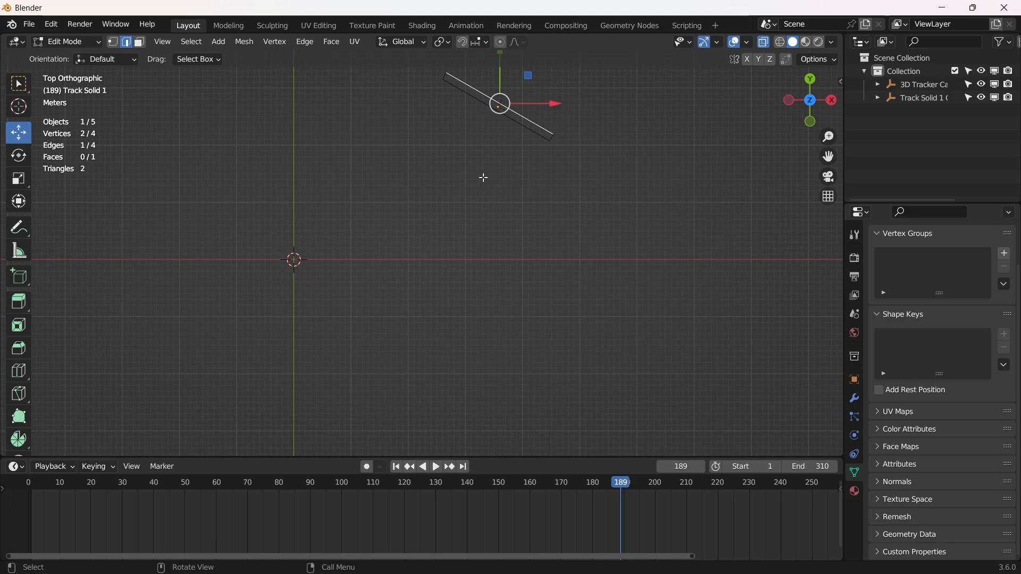
left_click(410, 41)
left_click(467, 95)
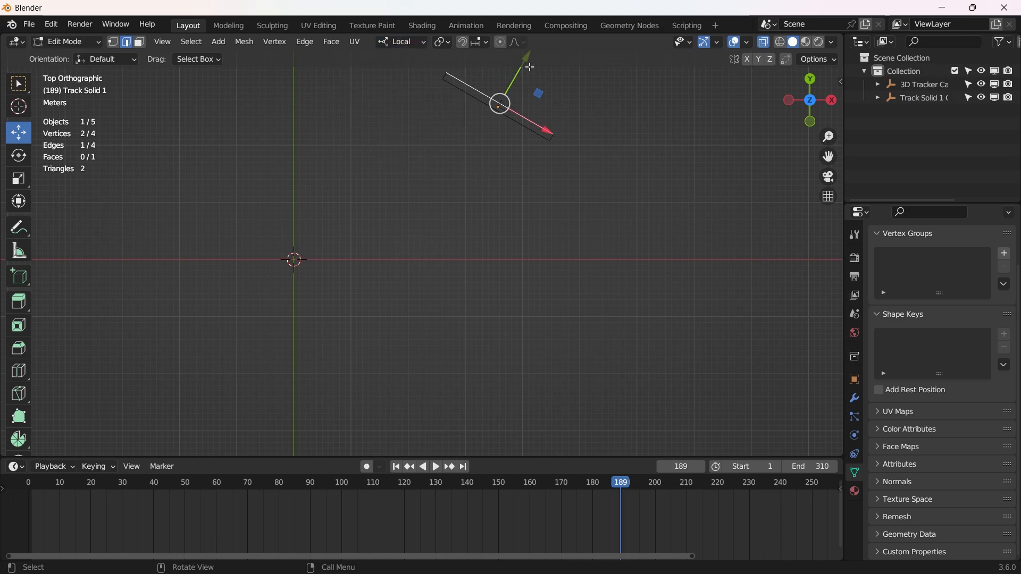
- Extrude the wall plane's bottom edge along local Y toward the camera side to form a ground face
key("KP_0")
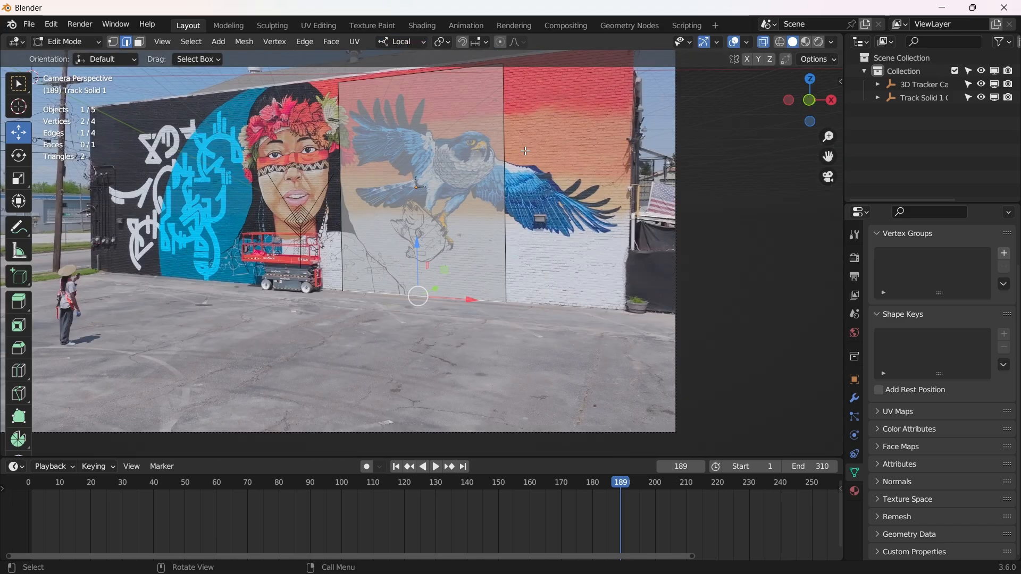
key("KP_7")
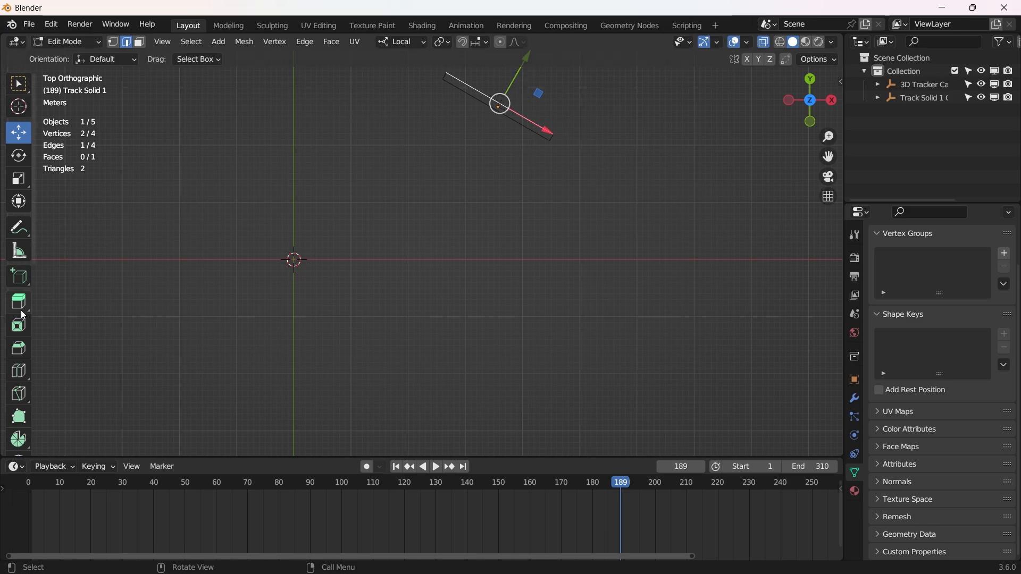
middle_click_drag(506, 250, 504, 257)
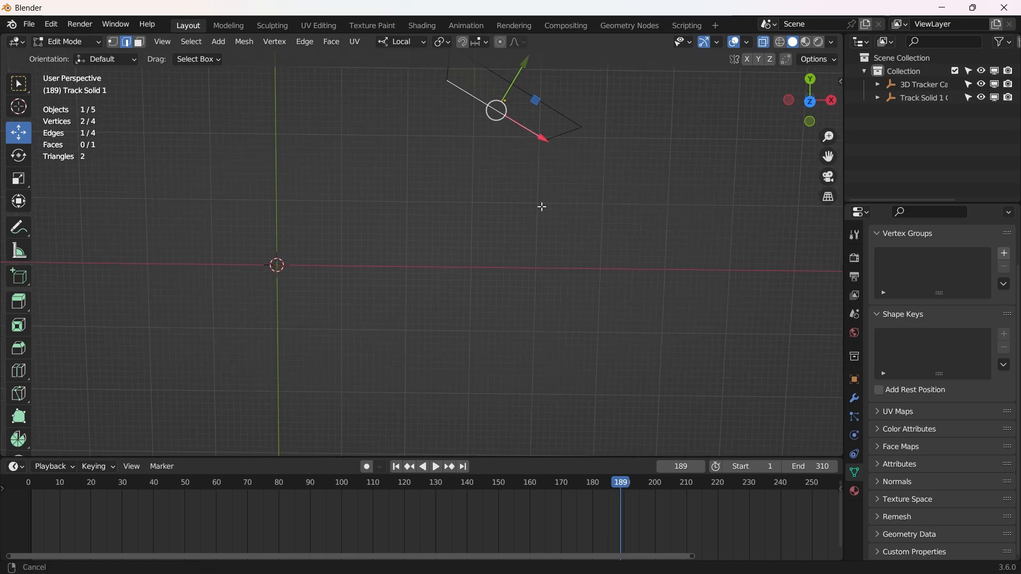
middle_click_drag(539, 205, 506, 346)
key("e")
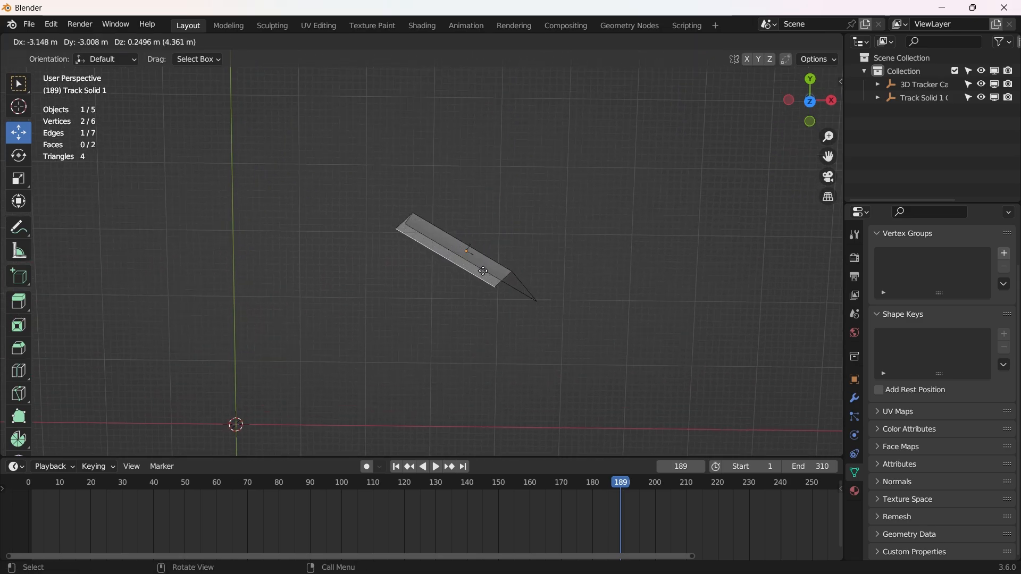
key("y")
key("y")
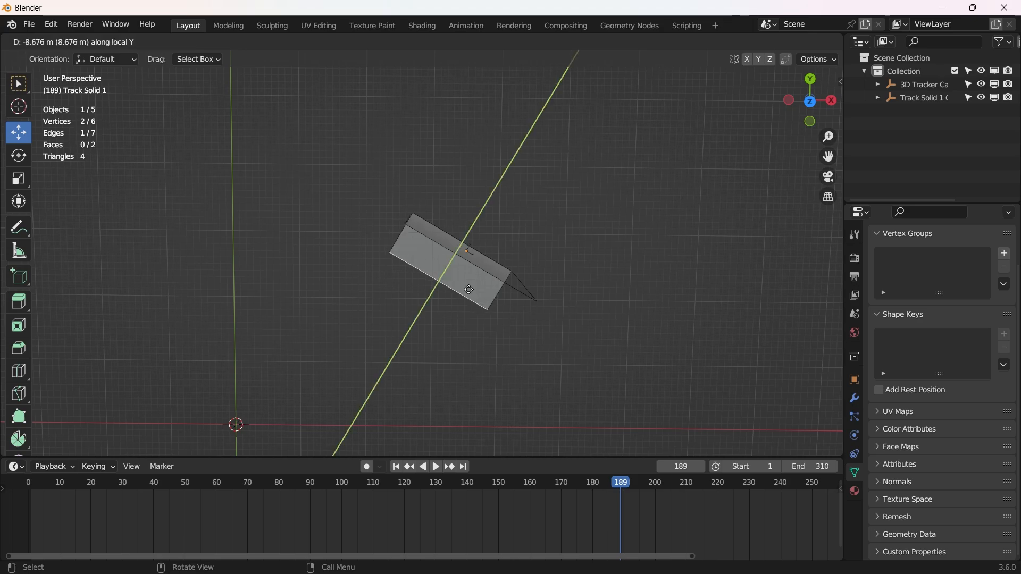
left_click(428, 348)
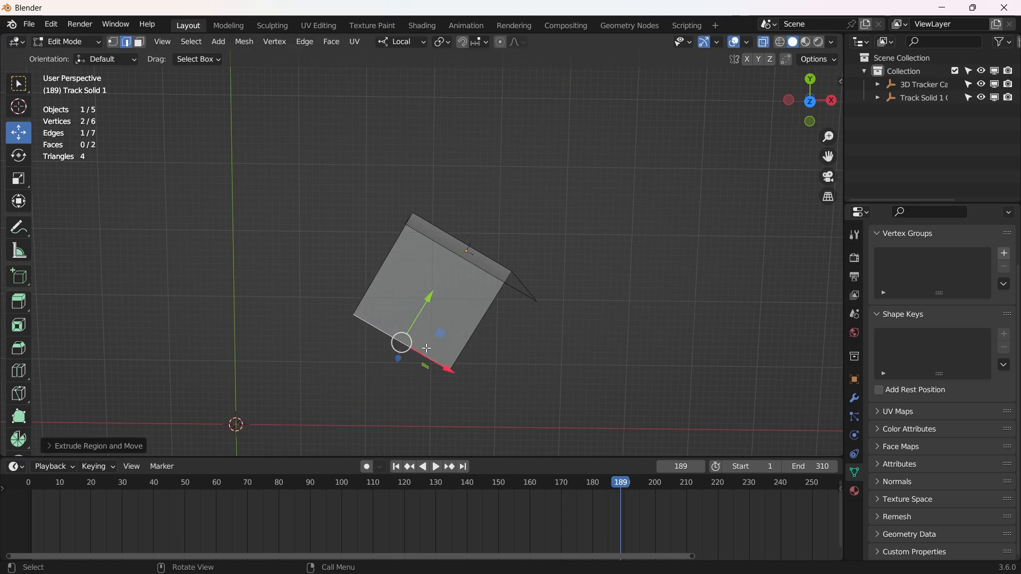
- Through the camera view, move the ground face's front edge along local Y to the lower border of the footage
key("KP_0")
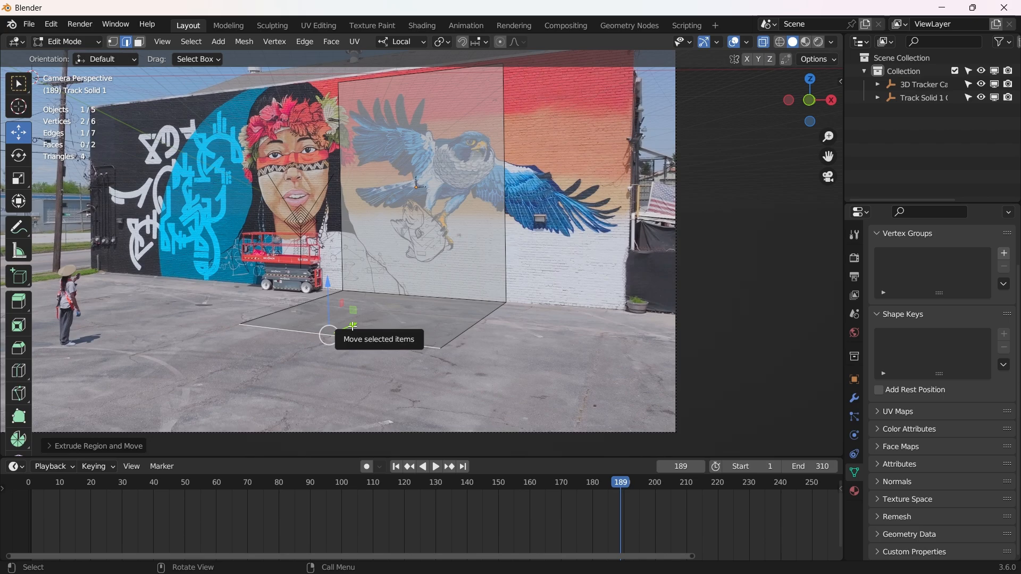
left_click_drag(352, 326, 345, 329)
left_click_drag(371, 344, 180, 441)
left_click(410, 371)
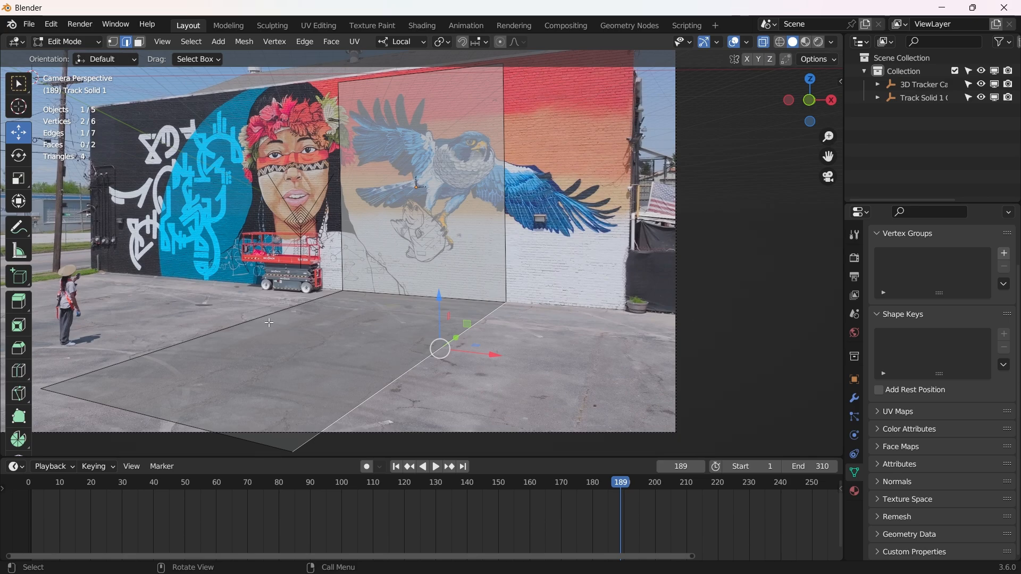
- Separate the ground face from the wall plane into its own object and return to Object Mode
left_click(139, 42)
left_click(320, 343)
right_click(321, 343)
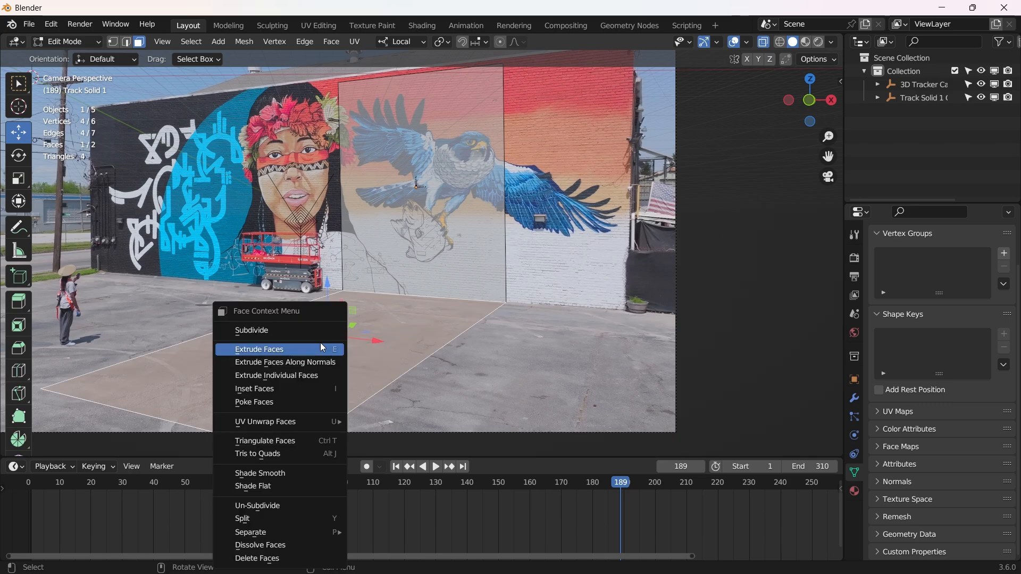
key("p")
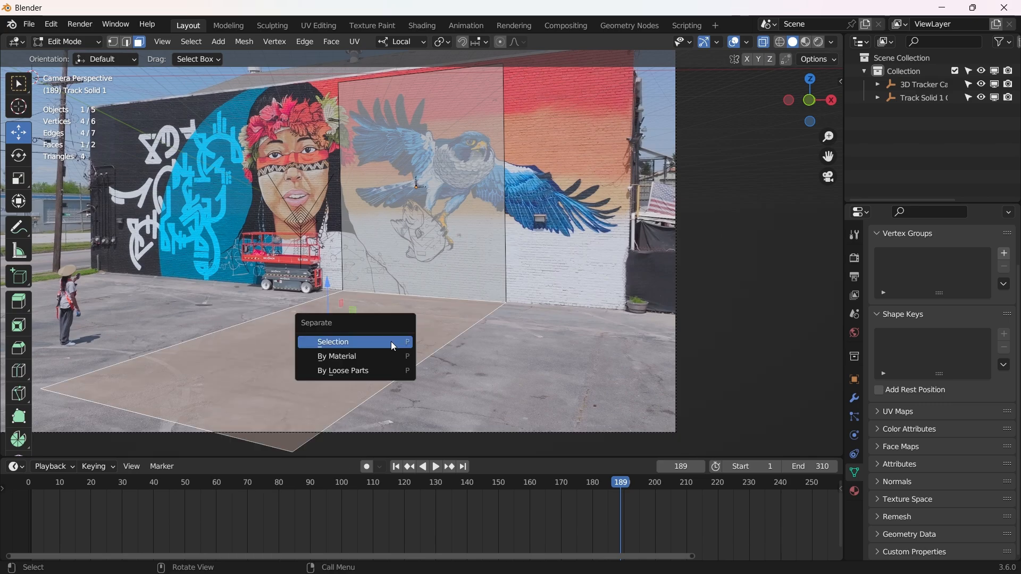
left_click(392, 343)
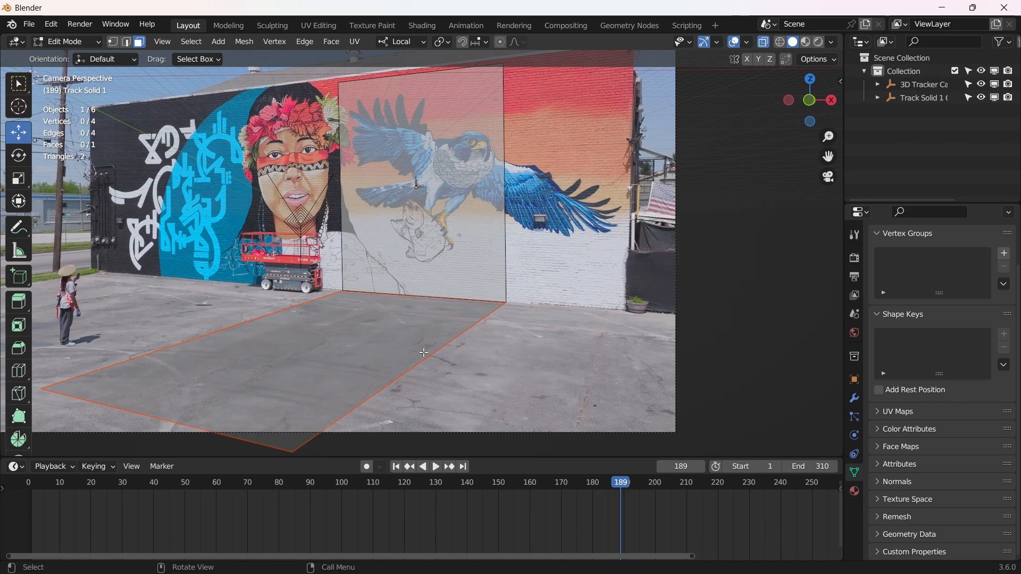
key("Tab")
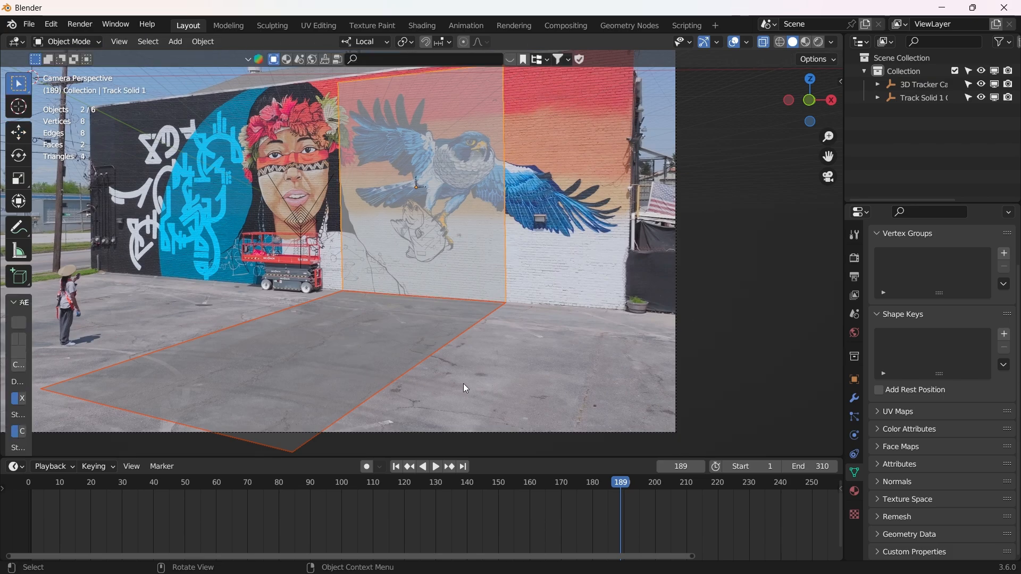
- Edit the separated ground plane and move its right edge along local X beyond the right side of the camera frame
left_click(464, 384)
key("Tab")
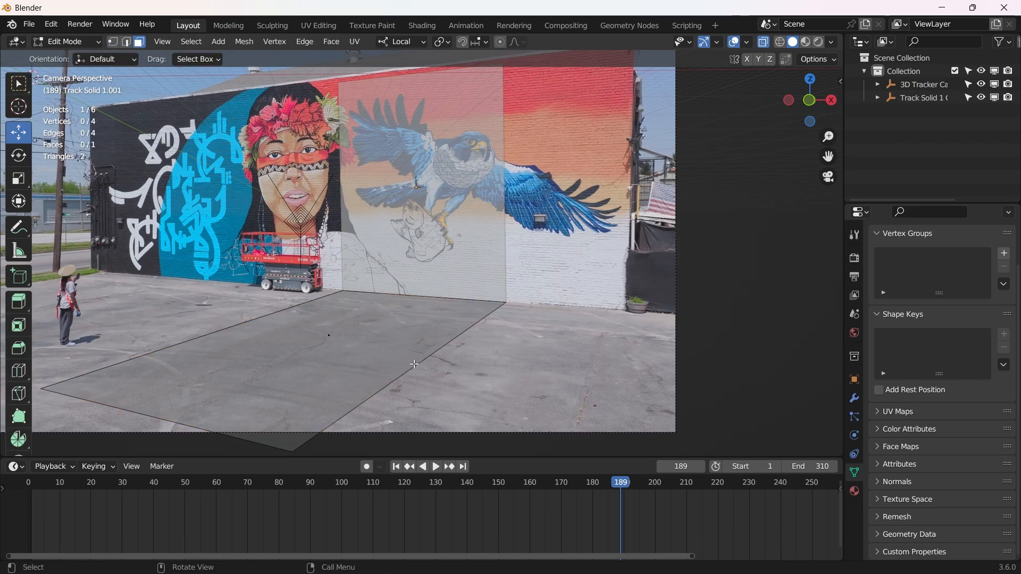
left_click(126, 42)
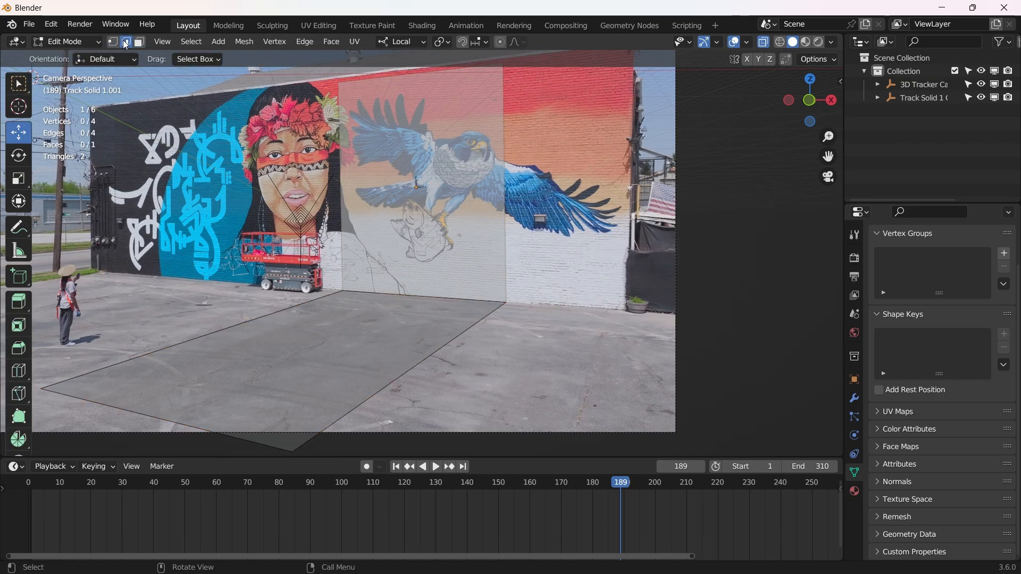
left_click(406, 375)
key("a")
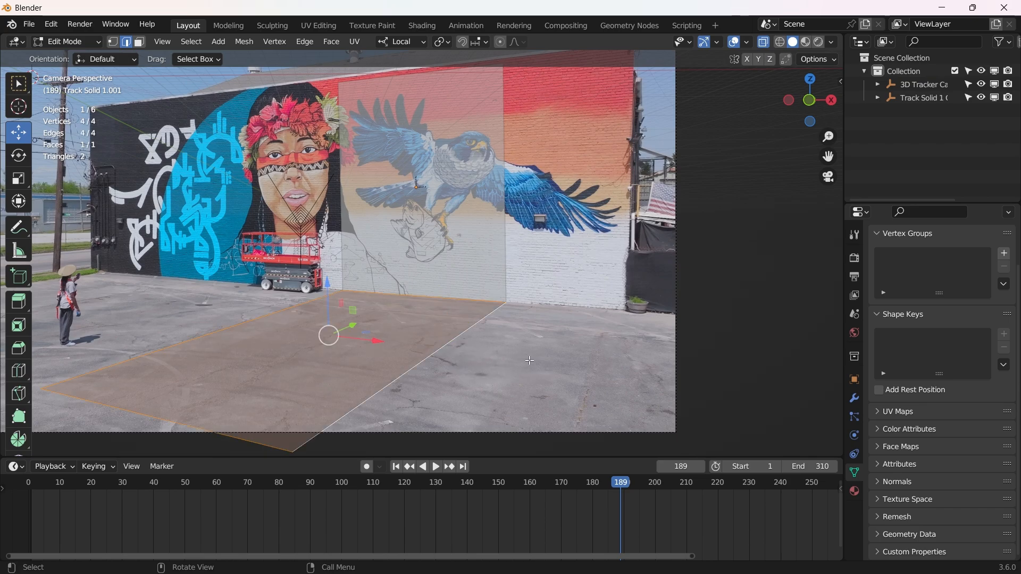
left_click(415, 353)
left_click_drag(484, 348, 757, 399)
- Move the ground plane's left edge along local X to the left side of the camera frame
left_click(185, 344)
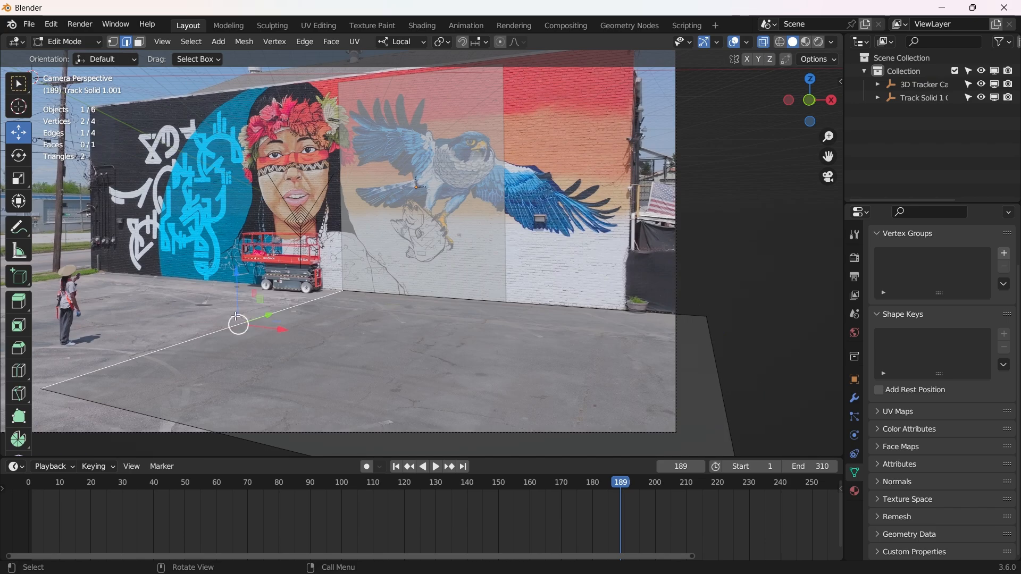
left_click(255, 326)
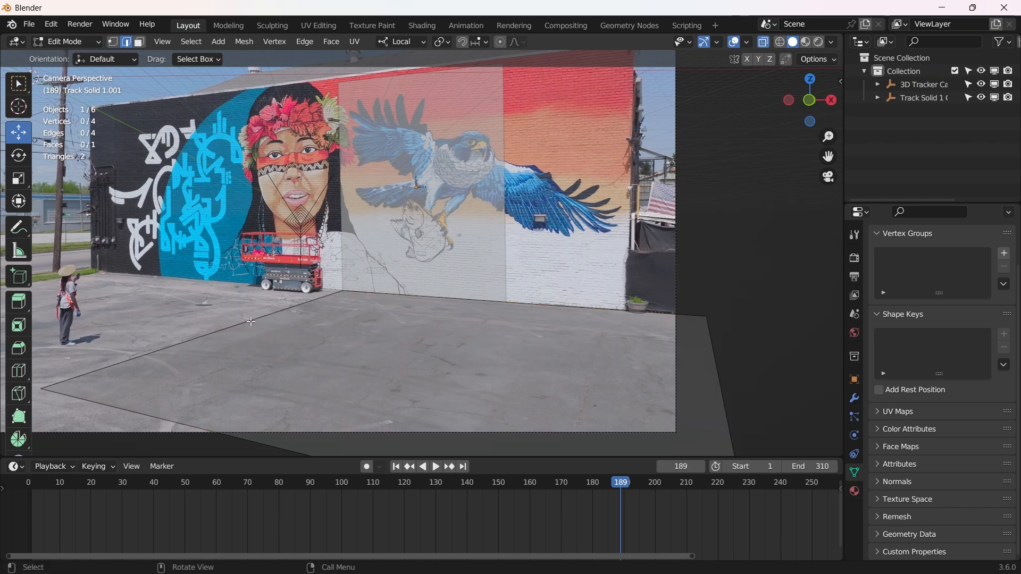
left_click(251, 322)
left_click_drag(282, 329, 46, 279)
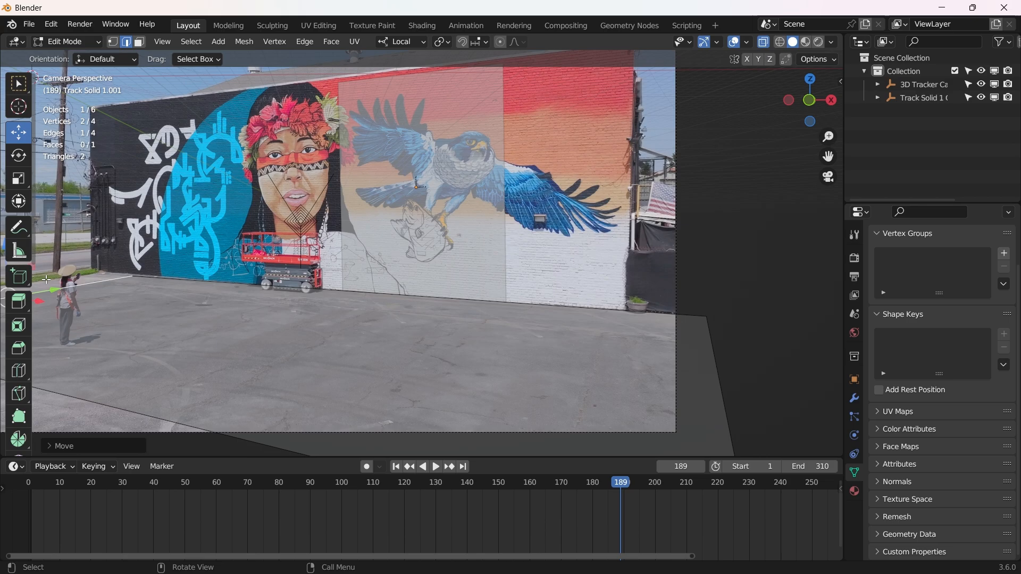
- Edit the wall plane and extrude its face about 18 m backwards, away from the ground plane, to form the recessed room
left_click(475, 192)
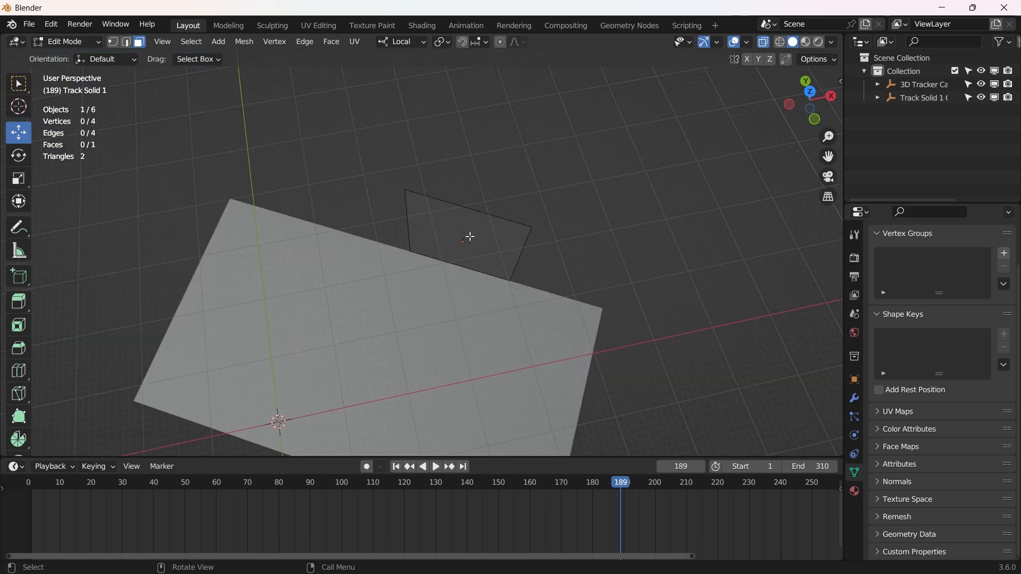
left_click(472, 237)
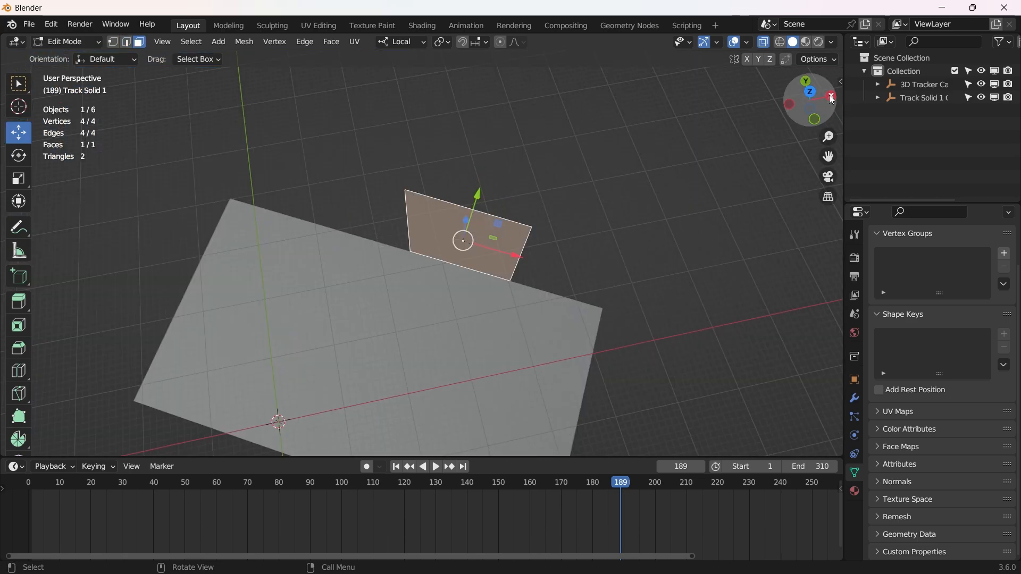
left_click(810, 94)
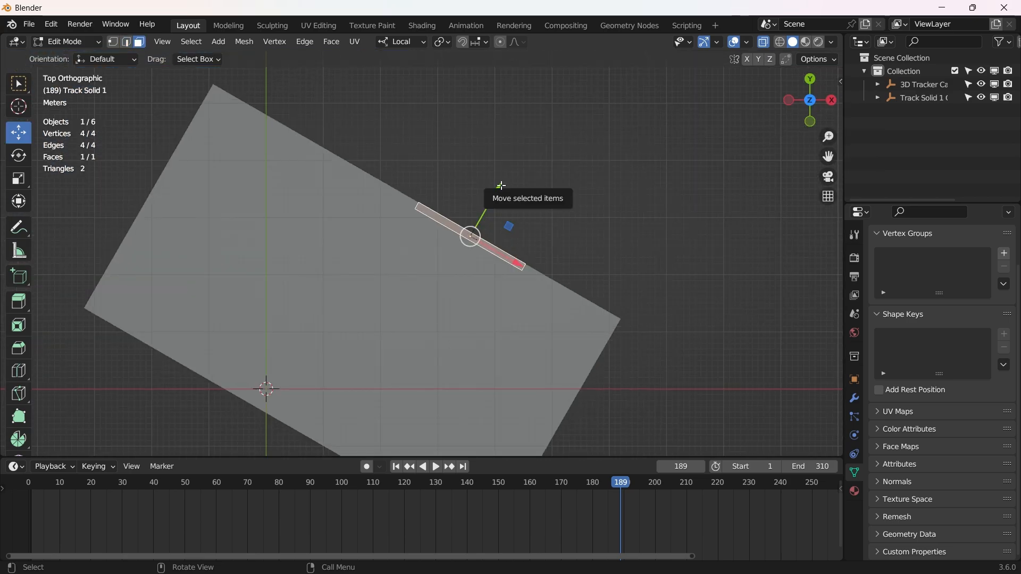
key("e")
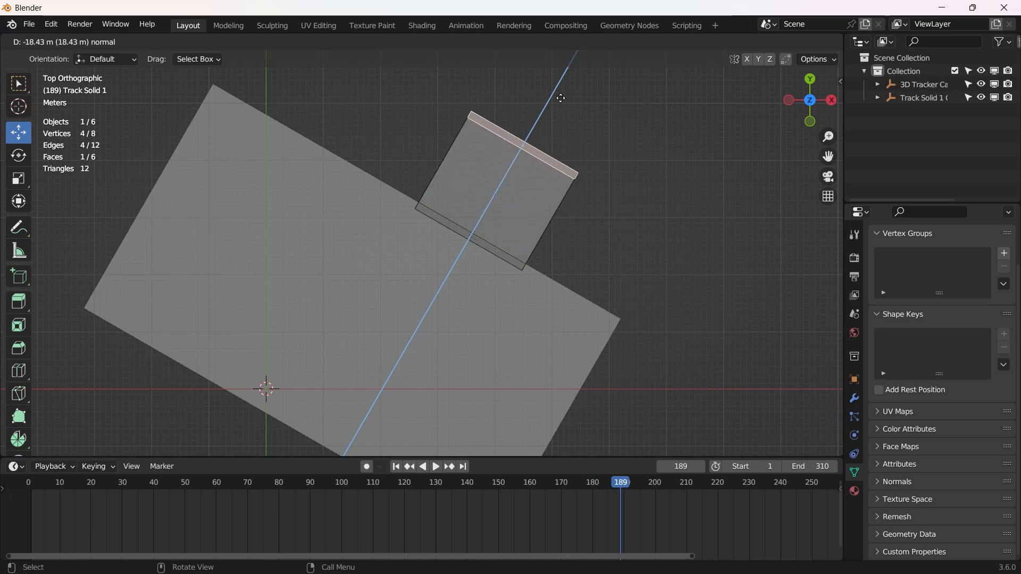
left_click(512, 145)
key("KP_0")
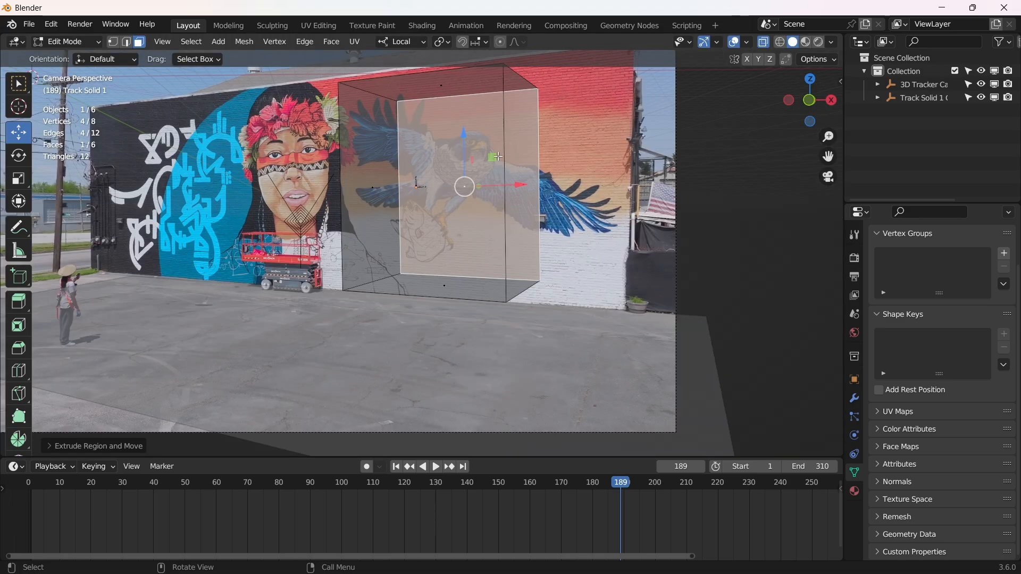
- Move the room's back face slightly deeper along local Y, check it through the camera view and clear the selection
key("KP_7")
left_click_drag(557, 115, 561, 88)
key("KP_0")
key("alt+a")
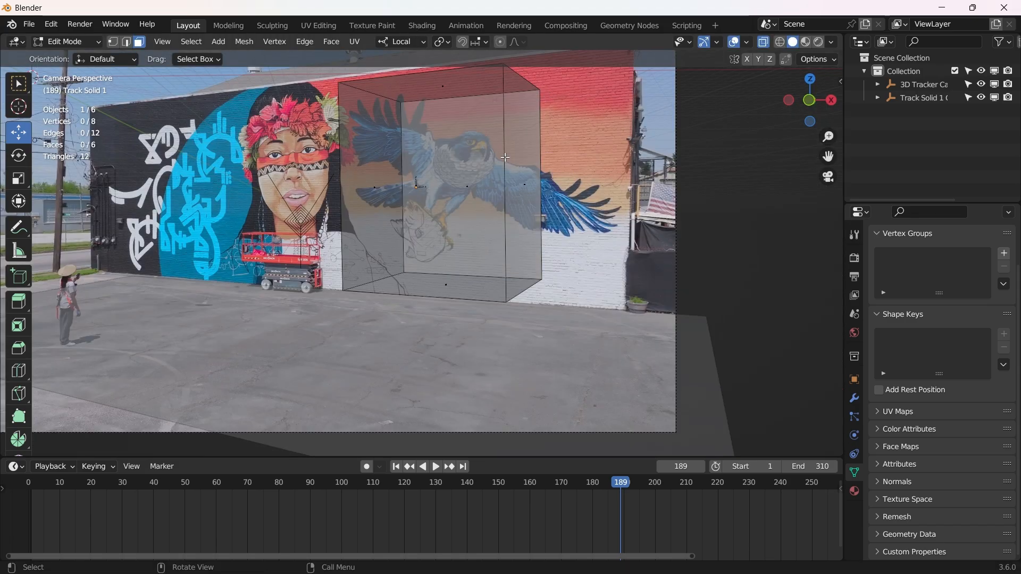
- Separate the room's front face into its own object and return to Object Mode
scroll(389, 159, "down", 1)
left_click(419, 204)
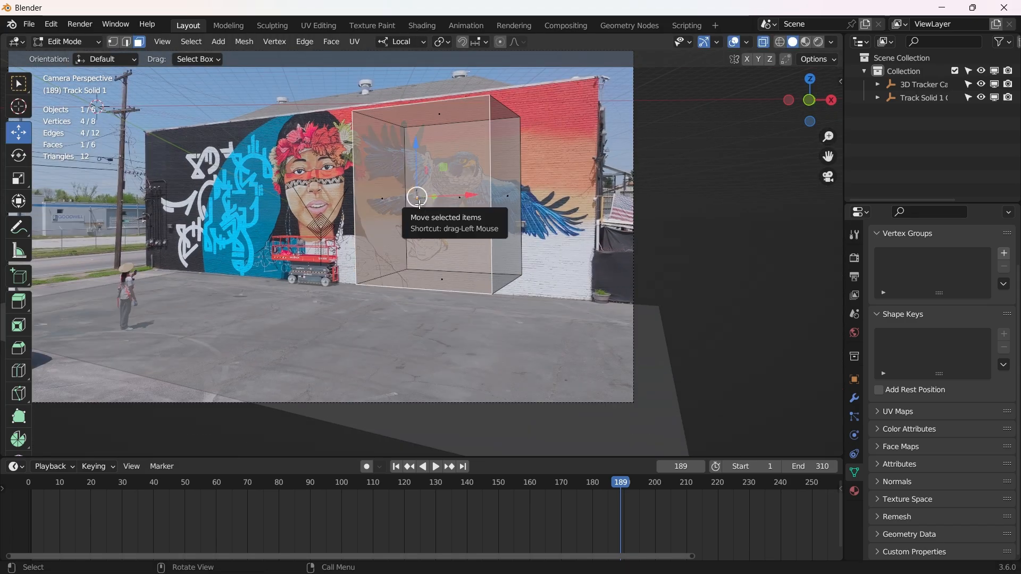
key("p")
left_click(419, 205)
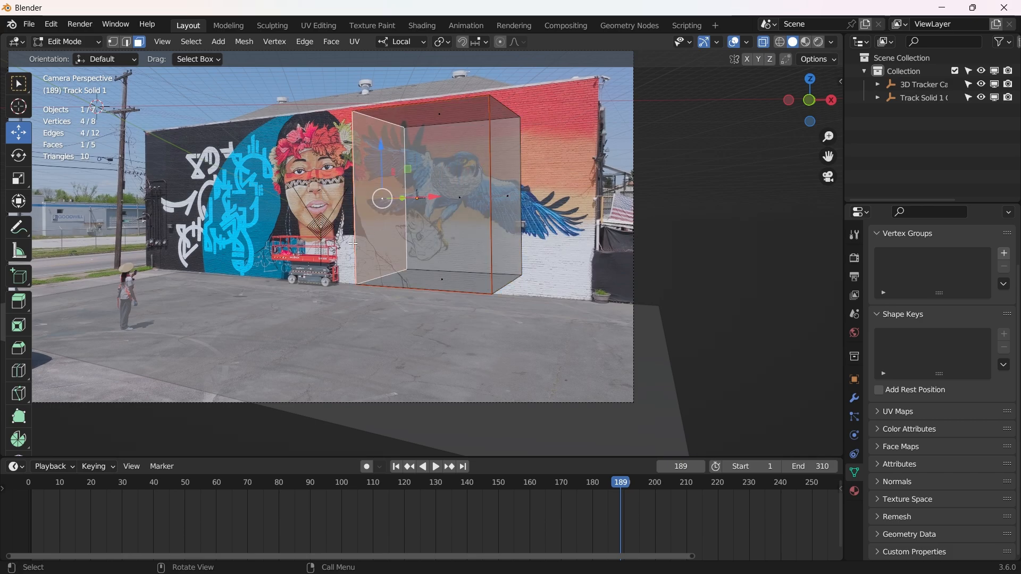
key("Tab")
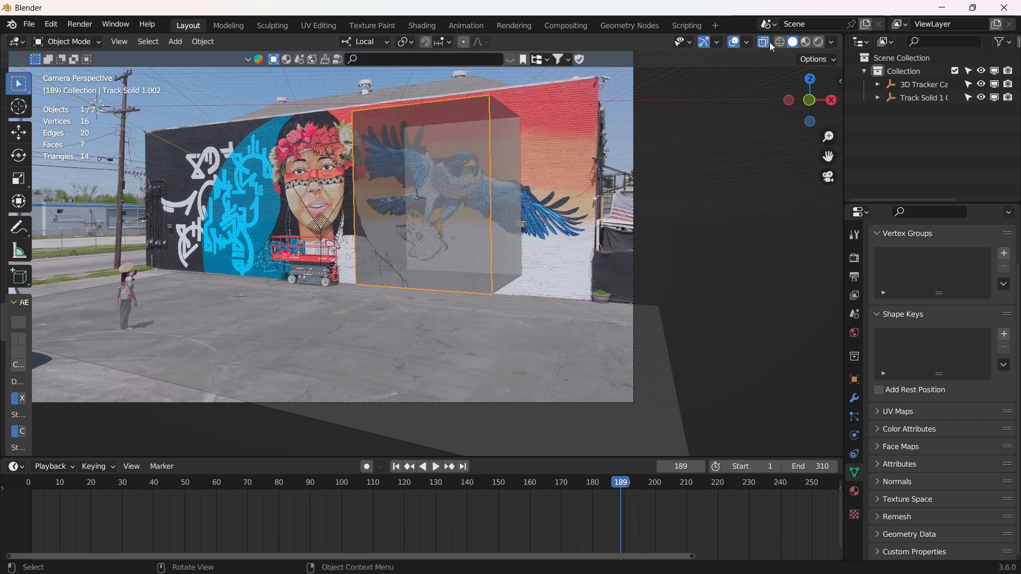
- Turn off X-ray display and hide the separated front face object in the viewport
left_click(769, 43)
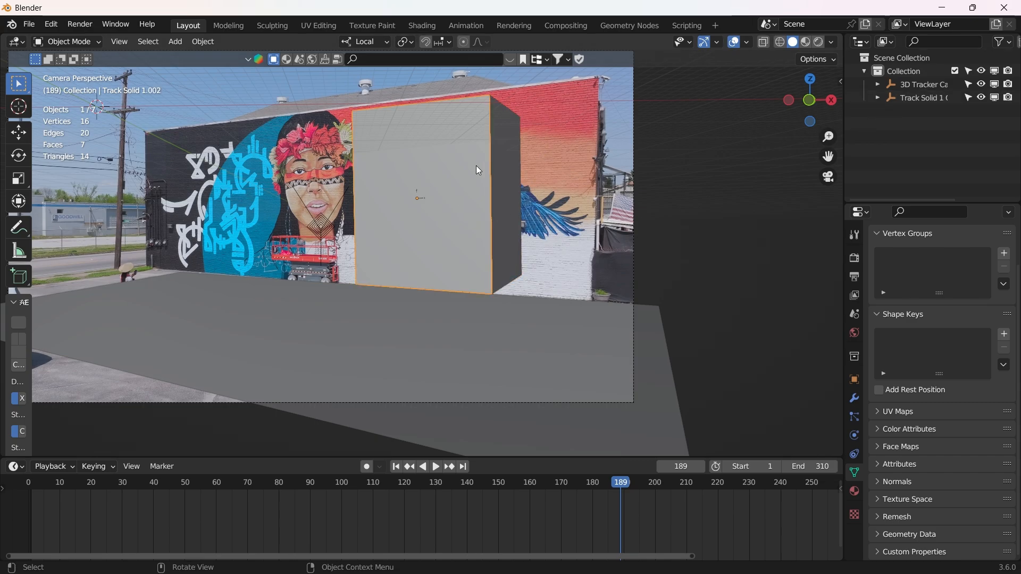
left_click(877, 84)
left_click(878, 84)
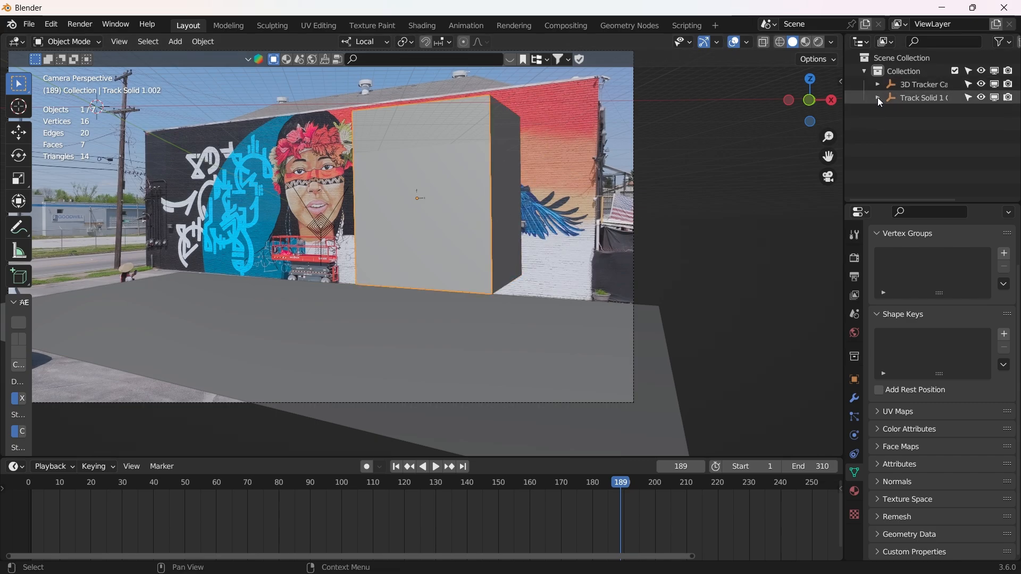
left_click(879, 98)
left_click(891, 110)
left_click(927, 152)
left_click(983, 152)
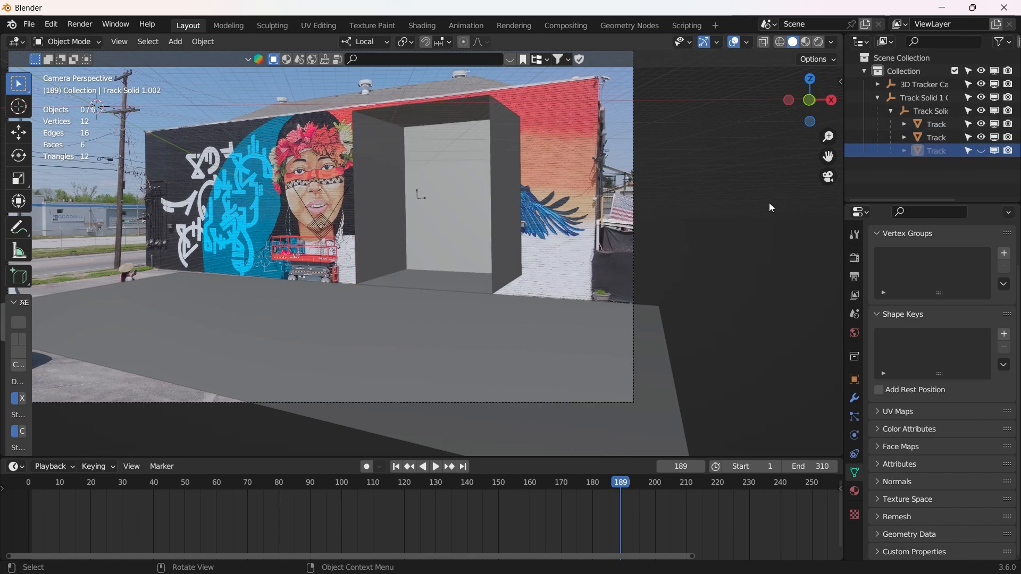
- Edit the room object and extrude the left, top and right edges of its front opening
left_click(930, 138)
left_click(928, 126)
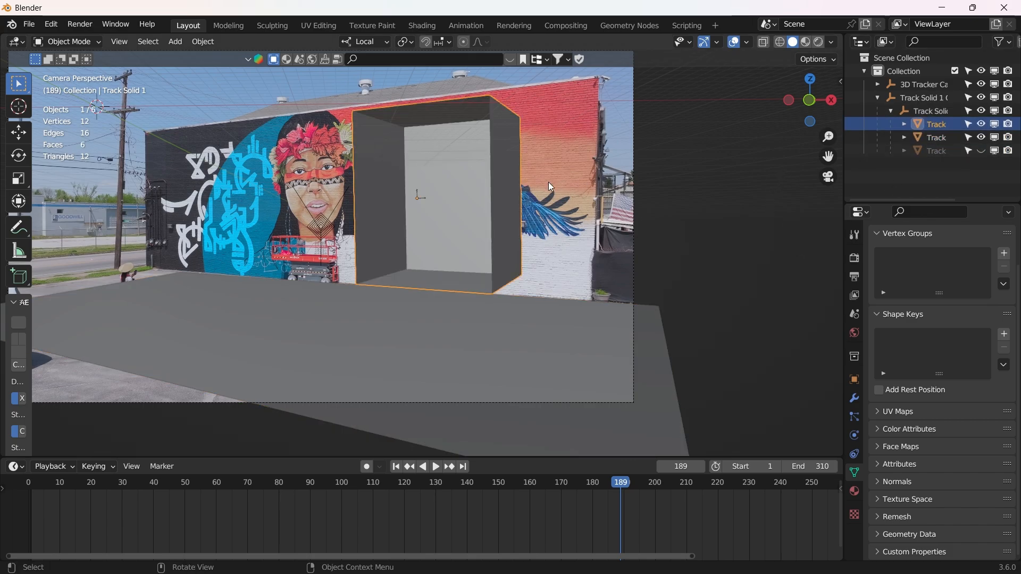
key("Tab")
key("3")
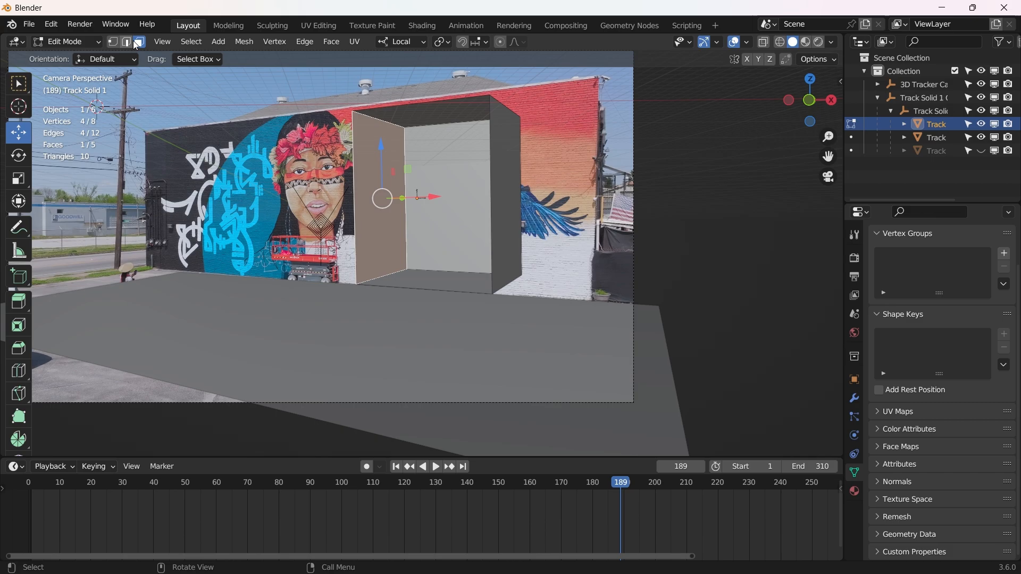
left_click(352, 182)
key("1")
left_click(409, 108, "shift")
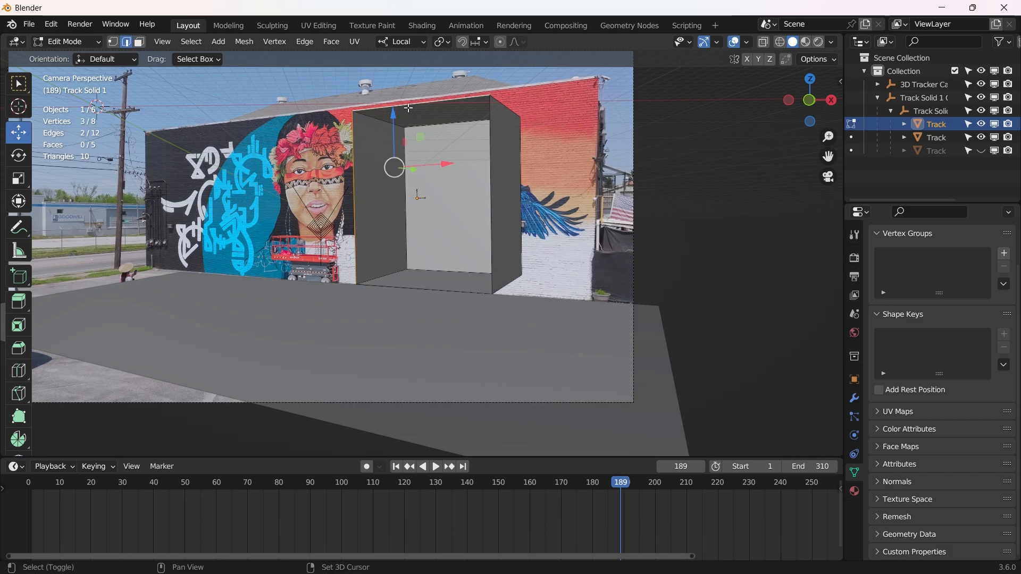
left_click(491, 177, "shift")
key("e")
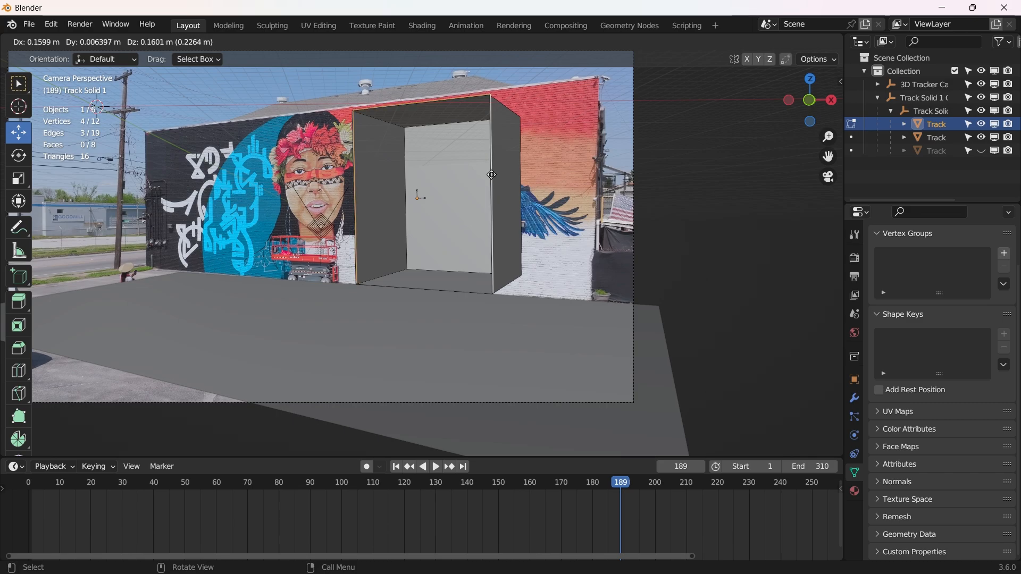
left_click(492, 175)
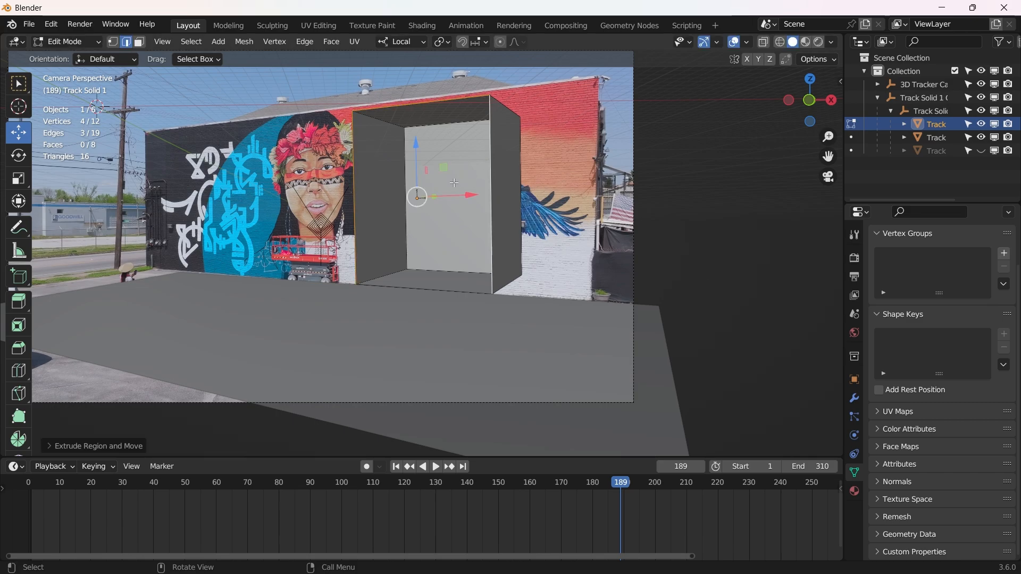
- Extrude the opening's edges again and scale them outward into a wall frame around the room
key("e")
key("s")
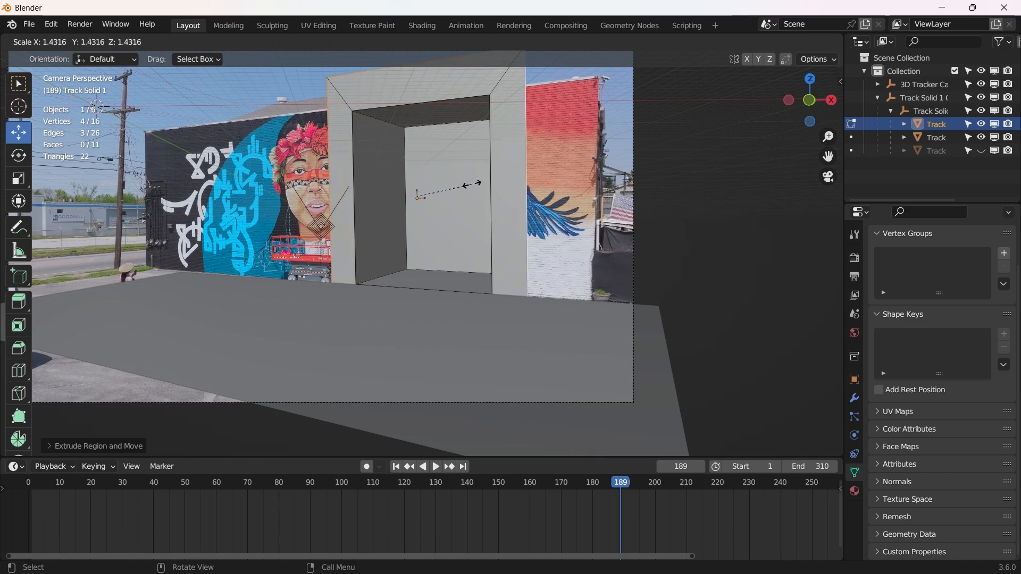
left_click(483, 187)
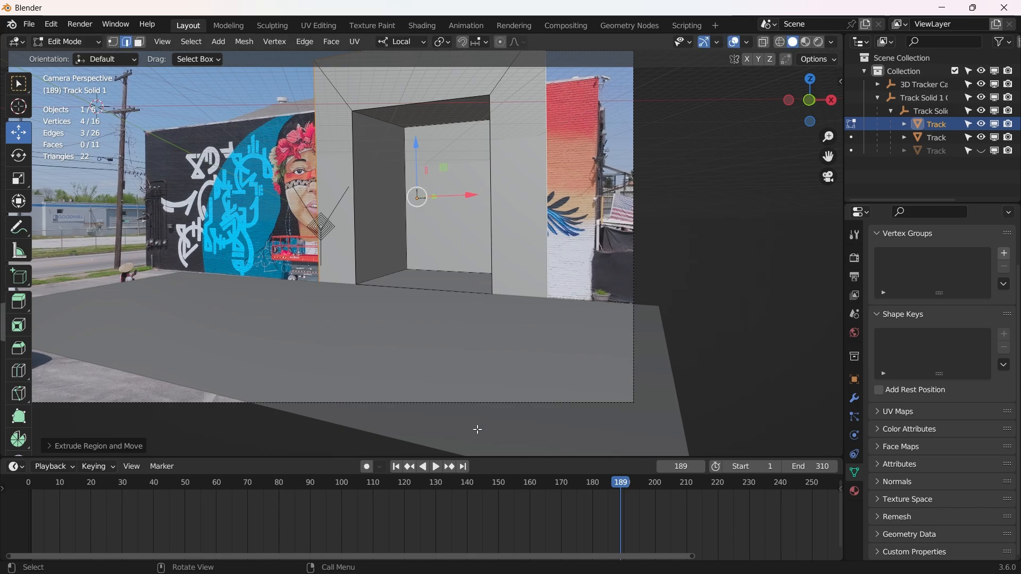
- Scrub the timeline to frames 231 and 209 to examine how the wall frame follows the tracked footage
left_click_drag(669, 487, 752, 508)
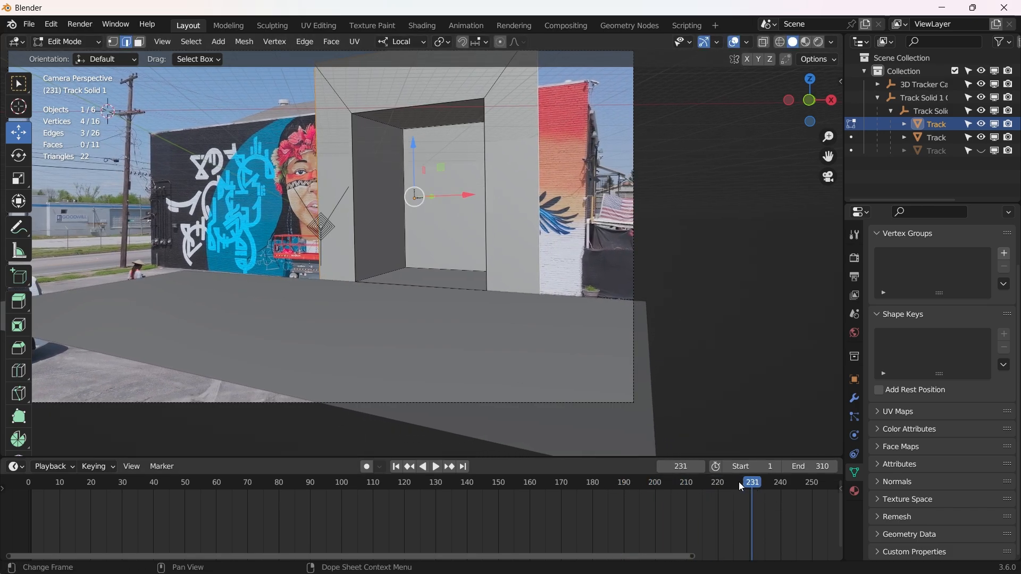
scroll(616, 483, "down", 3)
left_click_drag(616, 482, 568, 471)
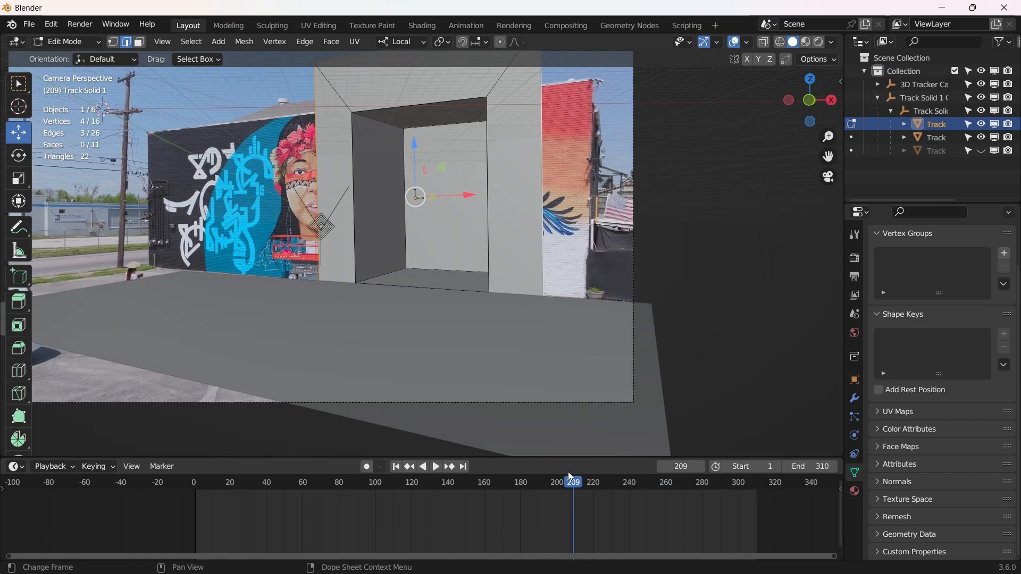
left_click(743, 273)
key("Tab")
key("Tab")
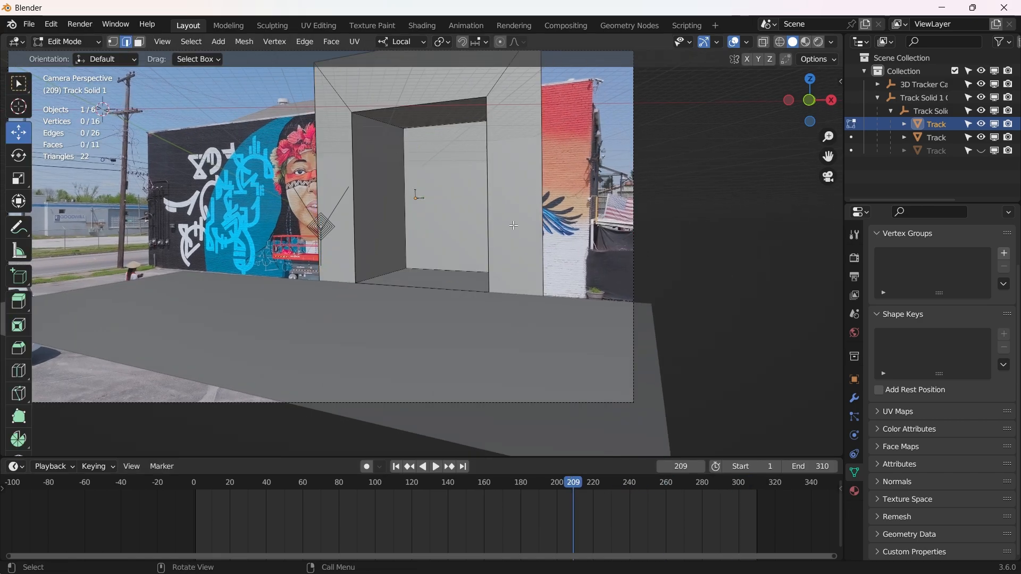
key("Tab")
key("Tab")
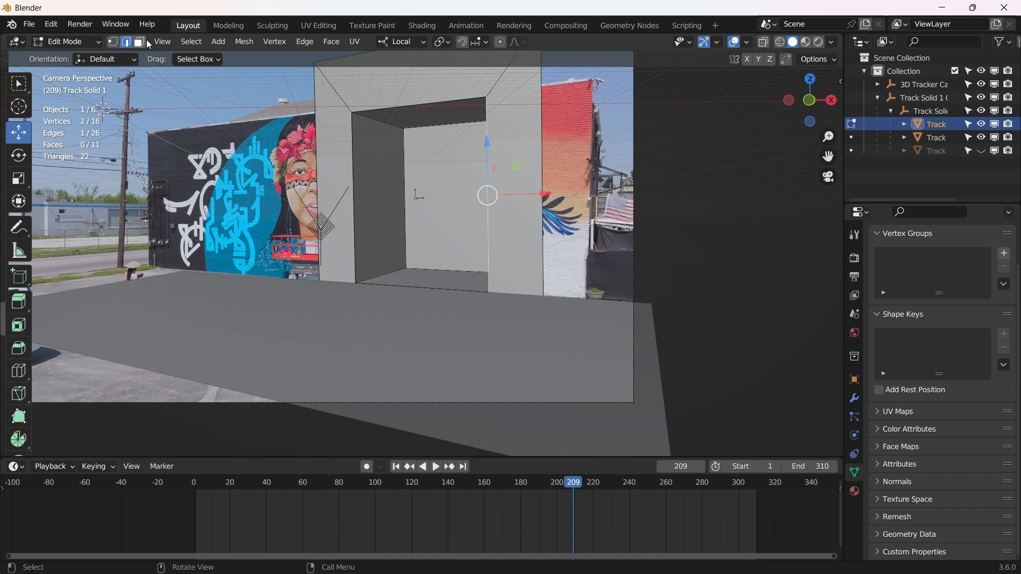
- Select the left, top and right wall frame faces and separate them from the room into their own object
left_click(139, 42)
left_click(334, 164)
key("Tab")
key("Tab")
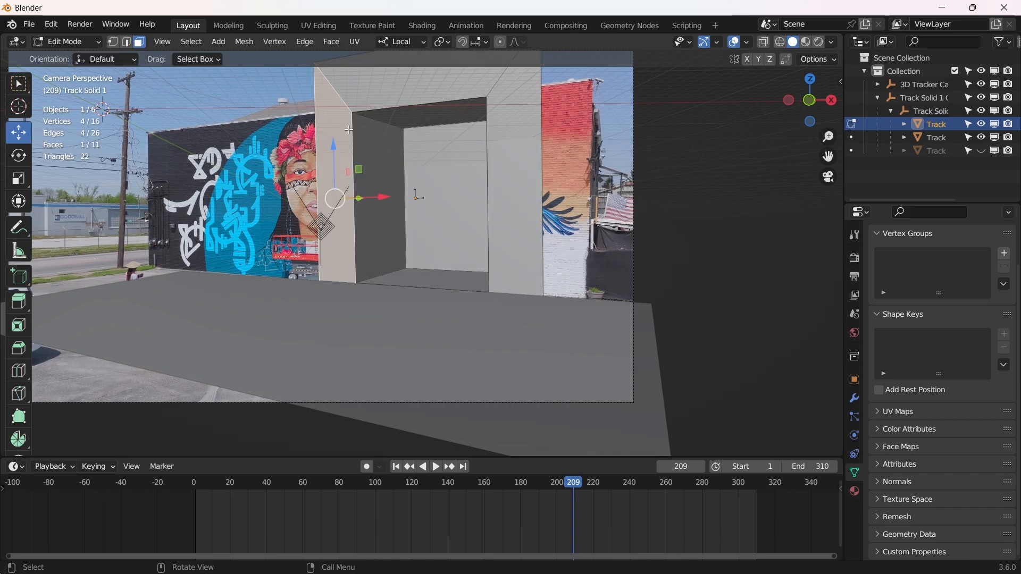
left_click(375, 89, "shift")
left_click(532, 163, "shift")
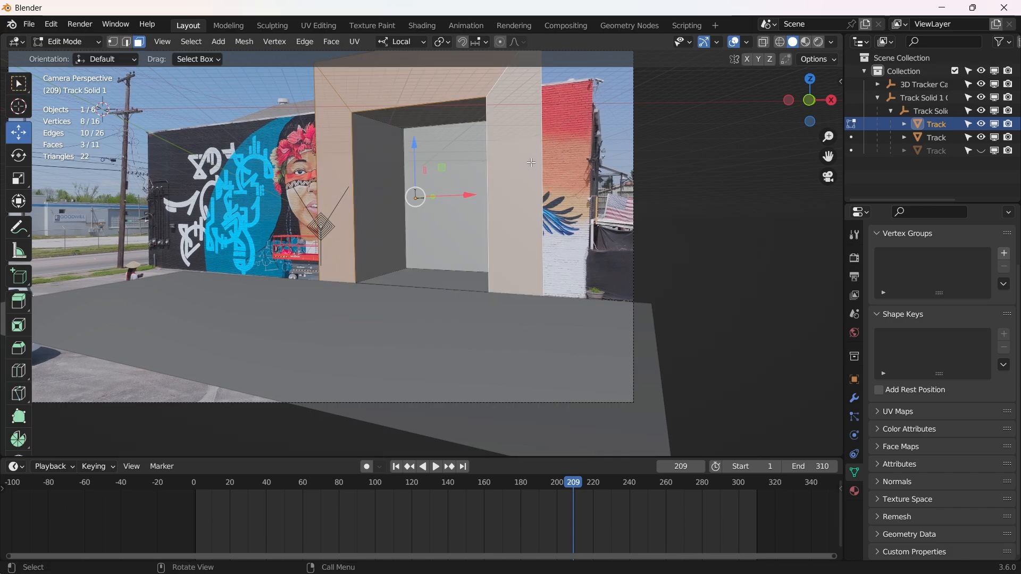
key("p")
left_click(467, 168)
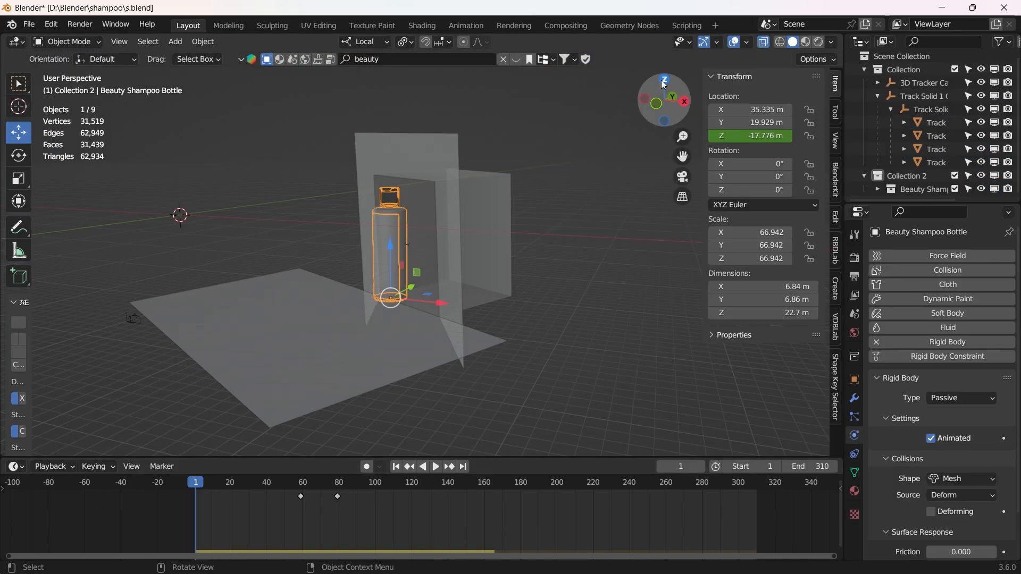
- From the top view, move the shampoo bottle into the recessed room at X 43.615 m, Y 39.139 m
left_click(675, 91)
left_click_drag(745, 123, 1010, 110)
left_click_drag(744, 123, 938, 123)
left_click_drag(744, 110, 896, 110)
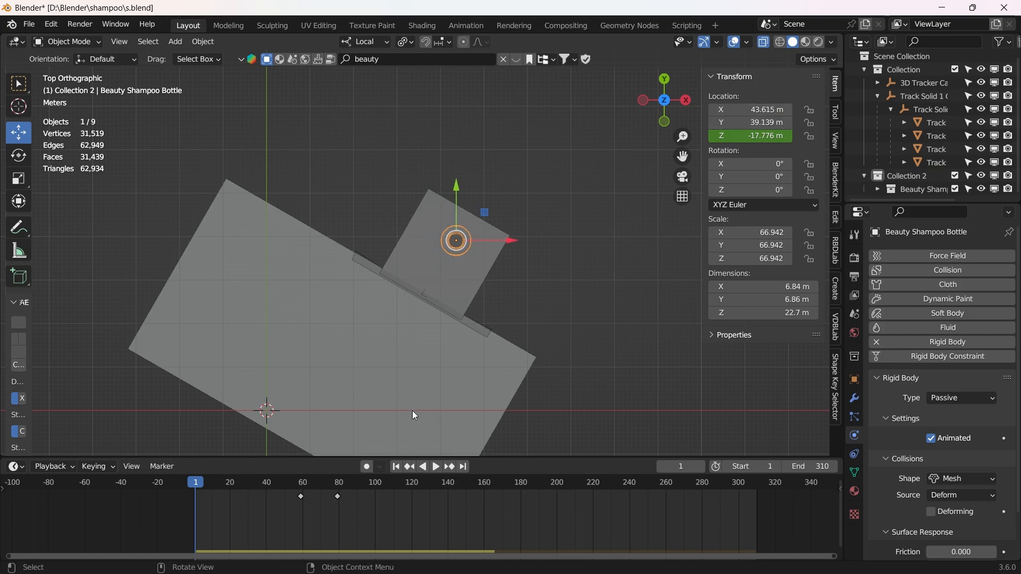
- Insert a Location & Rotation keyframe for the bottle at frame 40
left_click(246, 483)
left_click(266, 483)
key("i")
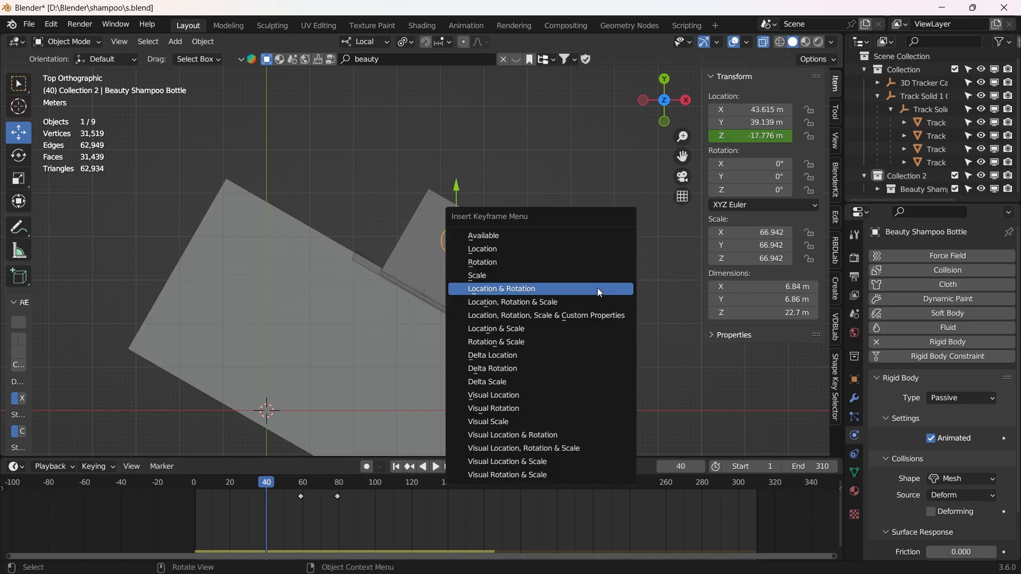
left_click(598, 288)
- Delete the bottle's two old keyframes near frames 60 and 80 and move the keyframe at frame 40 to frame 60
left_click_drag(282, 482, 359, 479)
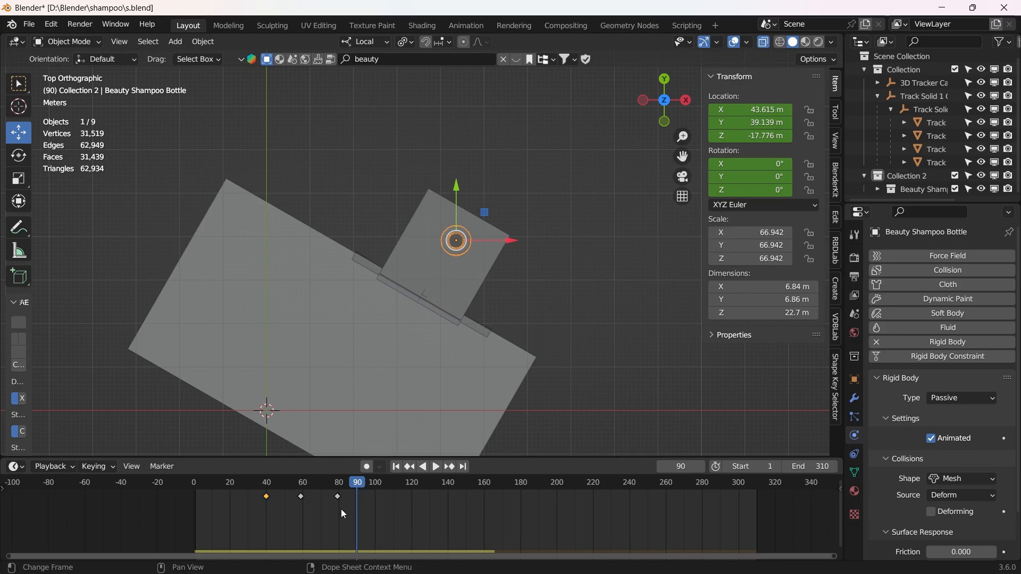
left_click_drag(345, 516, 294, 497)
left_click_drag(356, 487, 341, 490)
left_click_drag(267, 498, 303, 497)
- At frame 100, move the bottle out to X 32.225 m, Y 20.389 m and insert a Location & Rotation keyframe
left_click(375, 487)
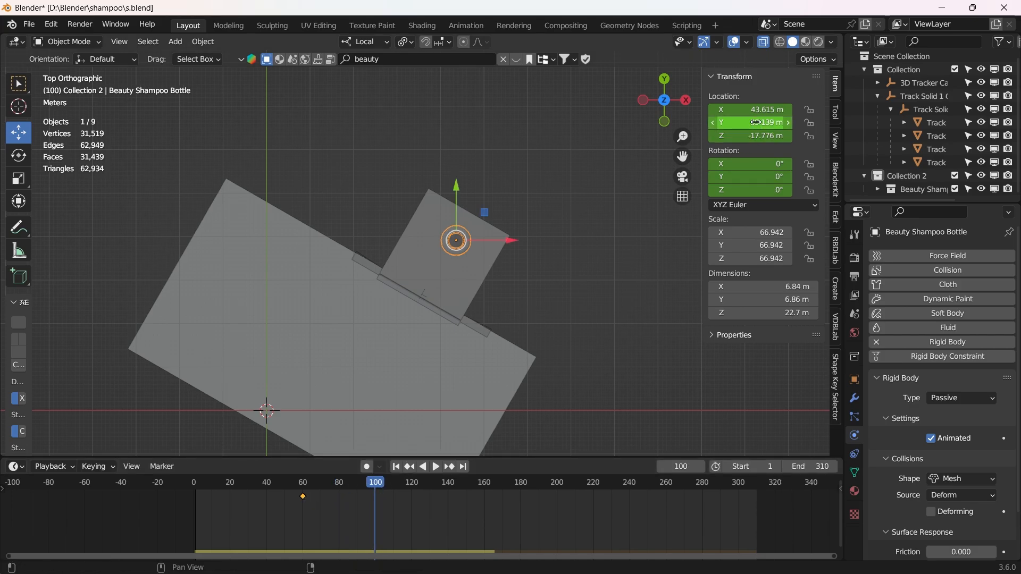
mouse_move(756, 123)
left_mouse_down()
mouse_move(604, 123)
mouse_move(725, 111)
mouse_move(672, 112)
mouse_move(784, 123)
mouse_move(765, 111)
left_mouse_up()
key("i")
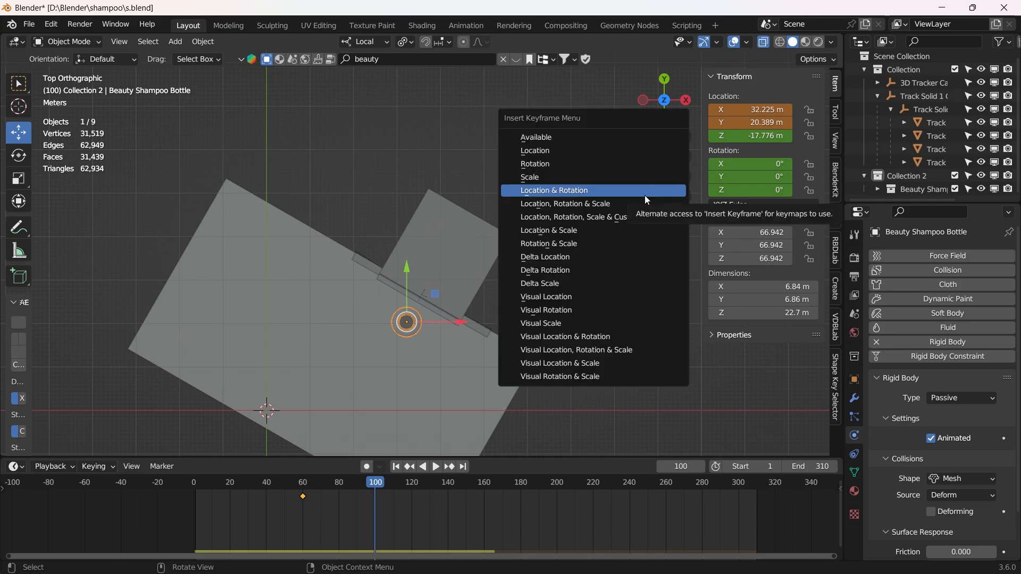
left_click(645, 194)
- At frame 160, set the bottle's Z rotation to 360° and keyframe its rotation
left_click_drag(387, 494, 428, 492)
middle_click_drag(602, 388, 568, 246)
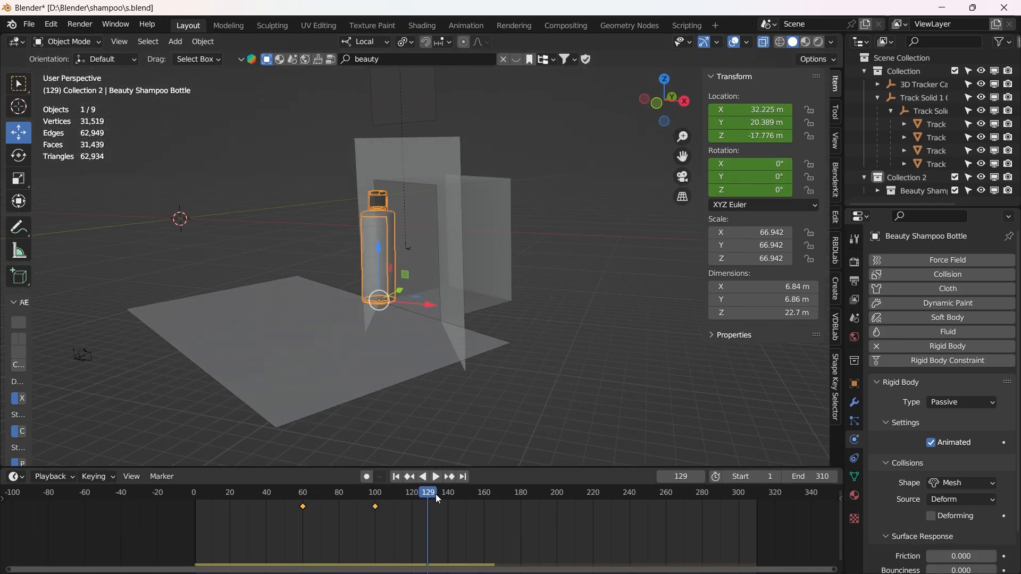
left_click_drag(436, 493, 484, 493)
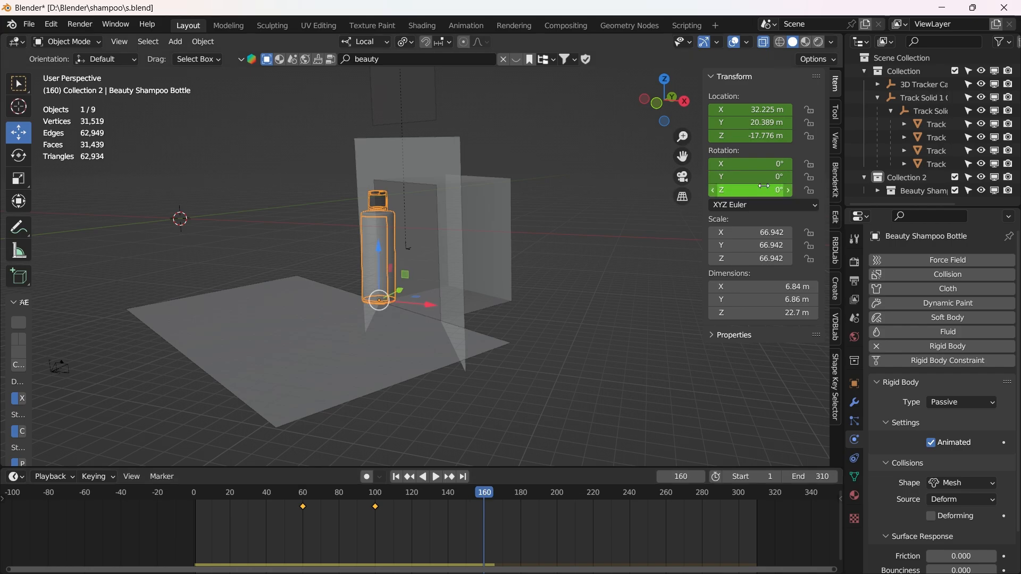
left_click_drag(758, 190, 762, 192)
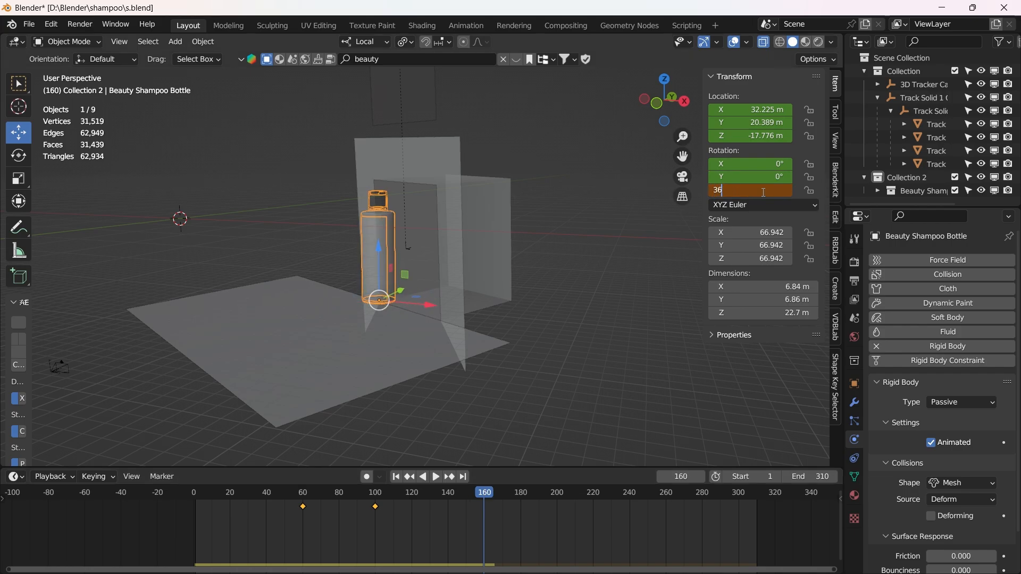
right_click(762, 191)
left_click(762, 189)
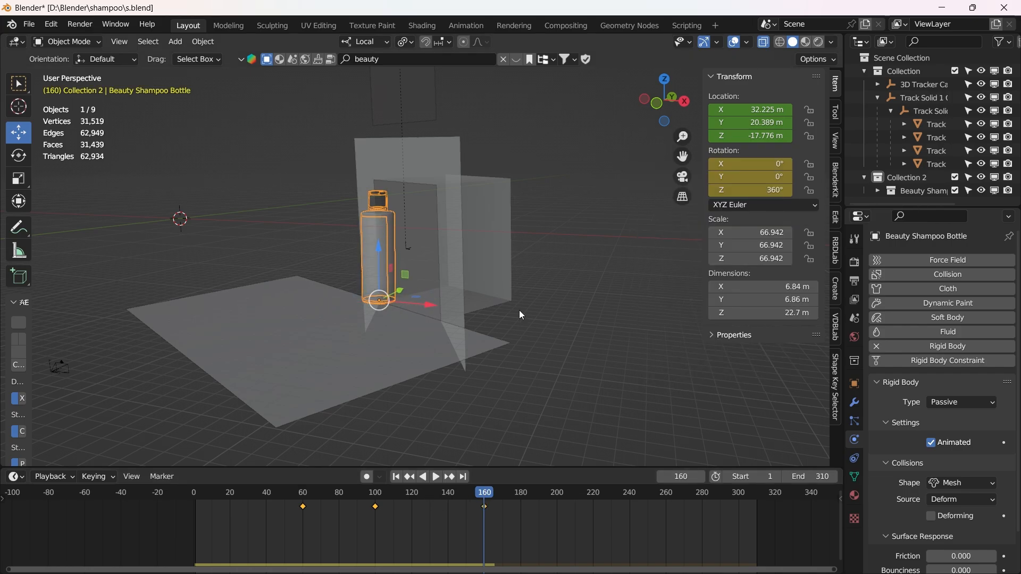
- Paste a copy of the bottle's frame 60 keyframe at frame 210, returning the bottle into the room
left_click_drag(482, 496, 557, 495)
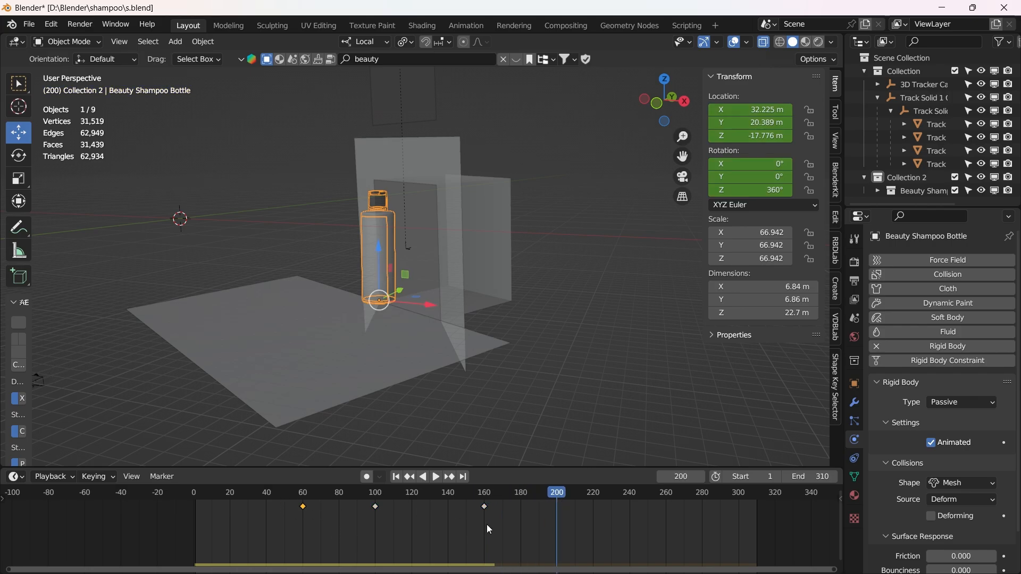
left_click_drag(565, 494, 575, 495)
key("ctrl+v")
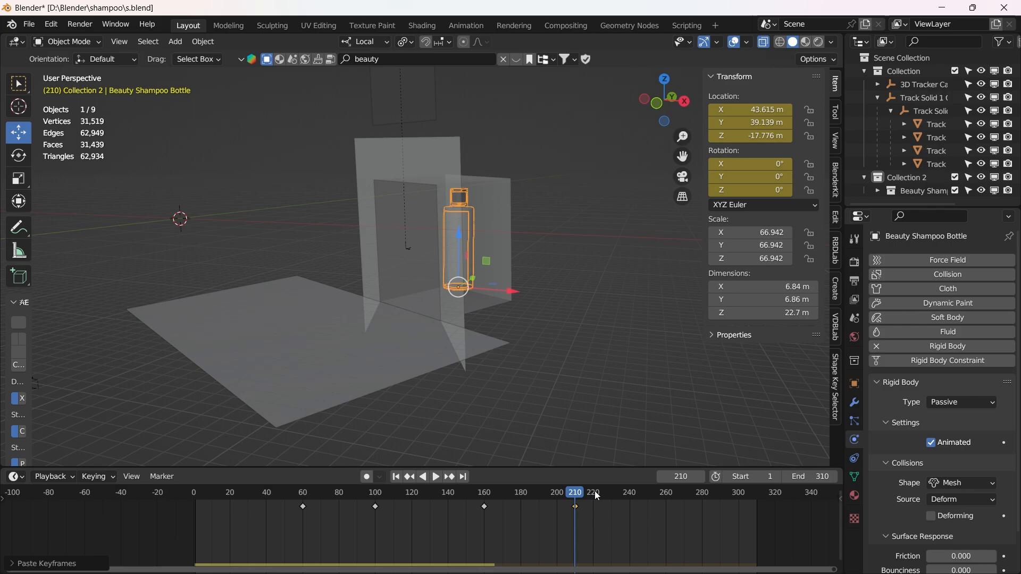
- Set the bottle's Z rotation to -360° at frame 210 and replace the single keyframe for that value
left_click_drag(763, 189, 696, 190)
left_click(765, 192)
type("-36")
key("Return")
left_click(768, 194)
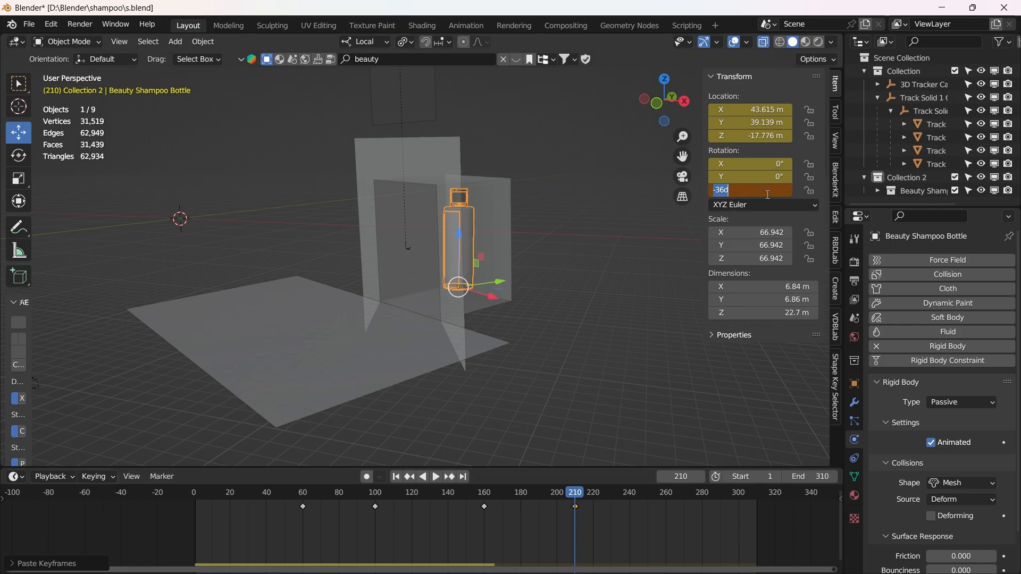
type("-360")
key("Return")
right_click(767, 191)
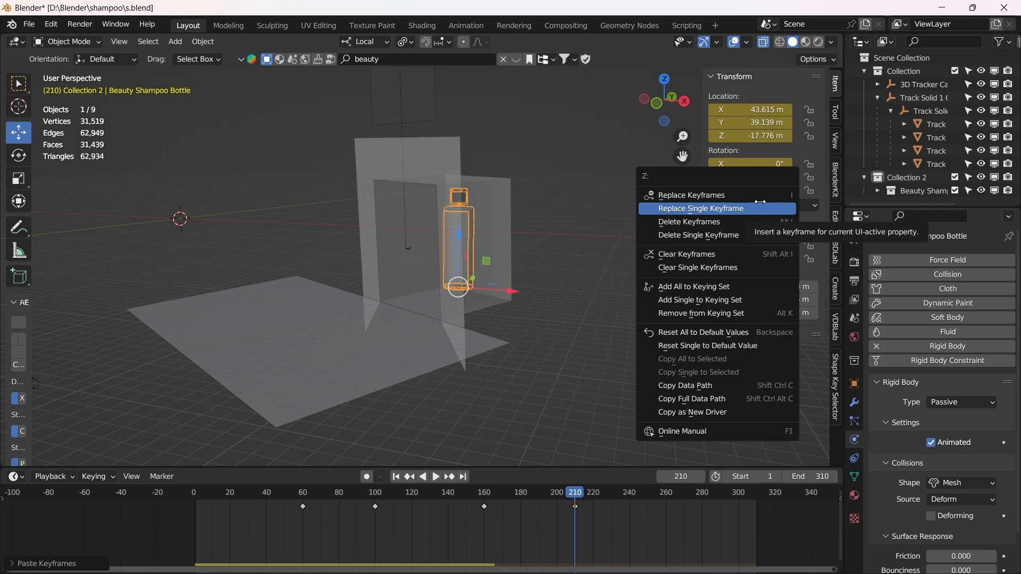
left_click(765, 207)
- Select the raised door panel above the opening and insert a keyframe for it at frame 240
left_click(434, 122)
left_click_drag(576, 493, 632, 493)
left_click(682, 477)
type("240")
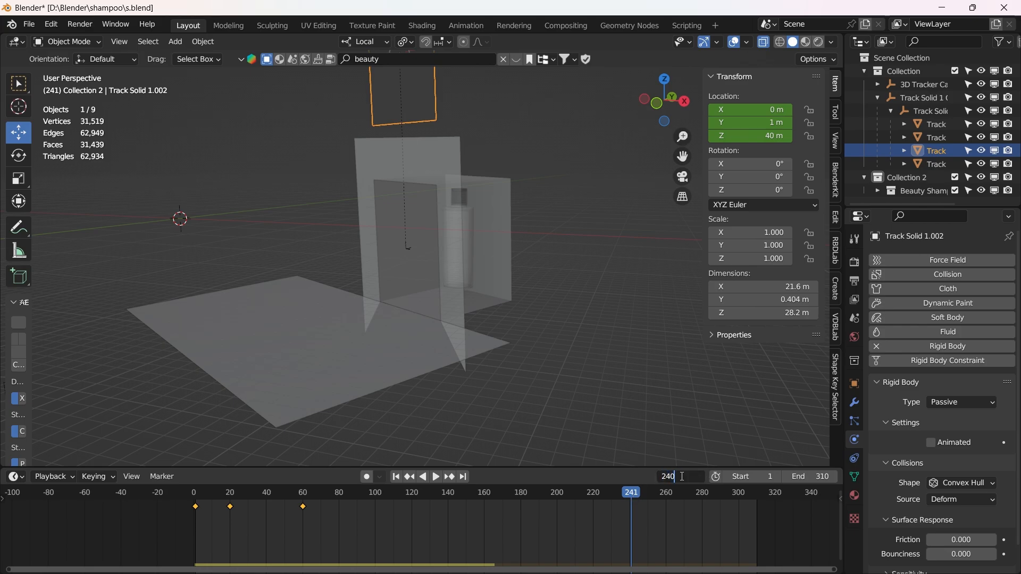
key("Return")
key("i")
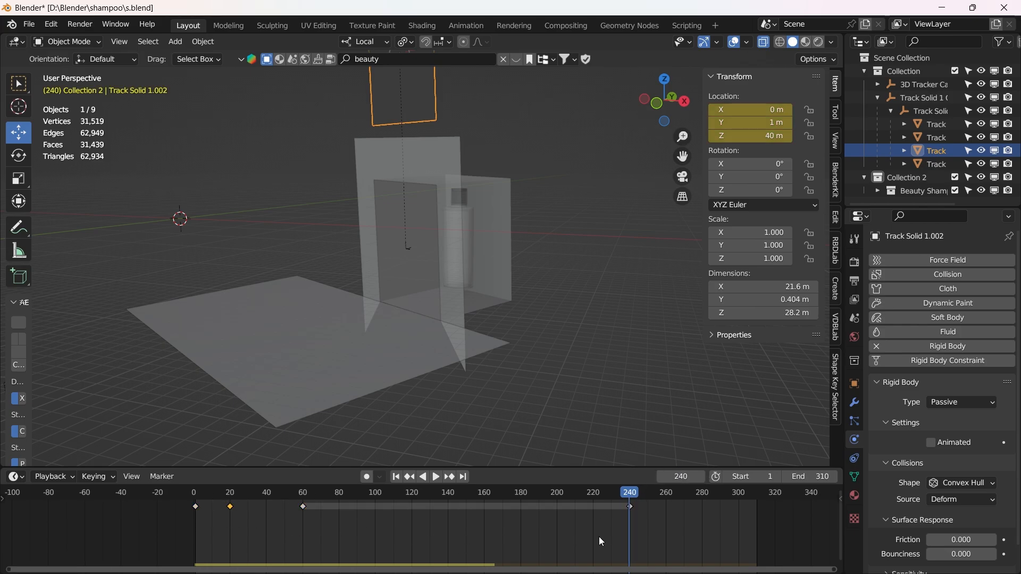
- Copy the door panel's initial closed-position keyframes to frames 280 and 300
left_click_drag(630, 497, 739, 500)
key("ctrl+v")
left_click(195, 507)
key("ctrl+v")
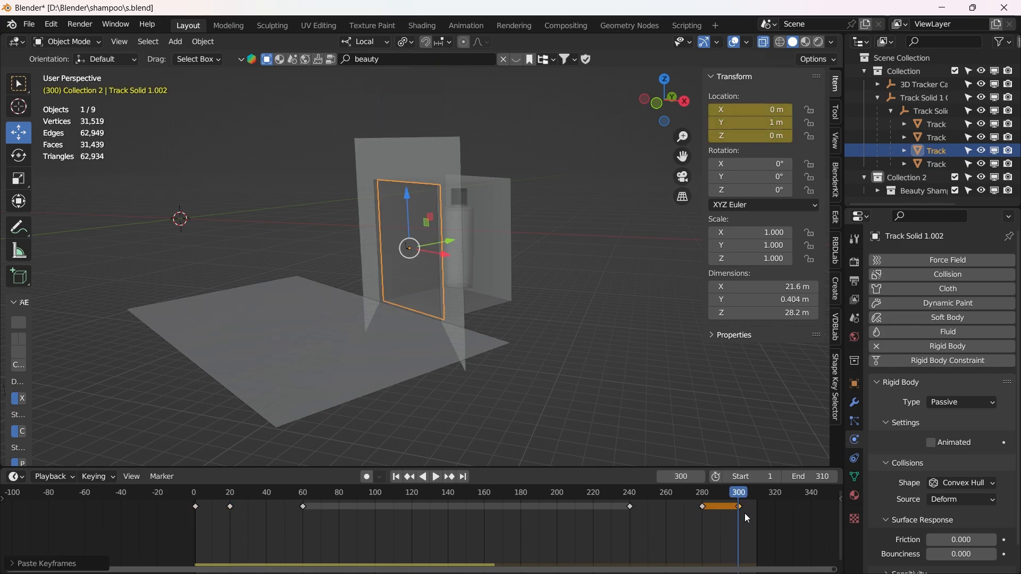
left_click_drag(225, 525, 186, 504)
key("ctrl+c")
key("ctrl+v")
left_click_drag(743, 493, 705, 510)
key("ctrl+s")
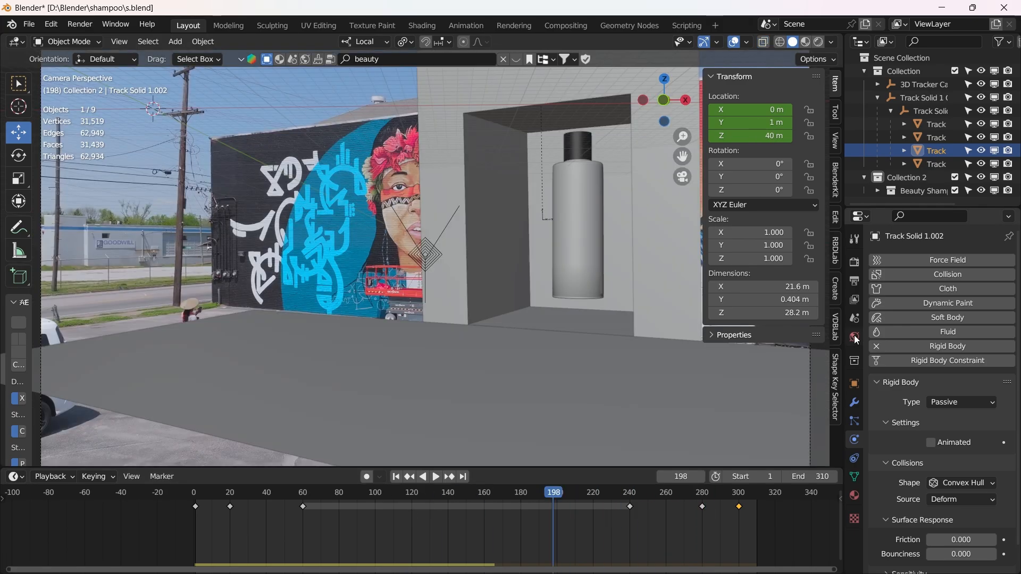
- Add an Environment Texture to the world color and load construction_yard_4k.exr into it
left_click(856, 338)
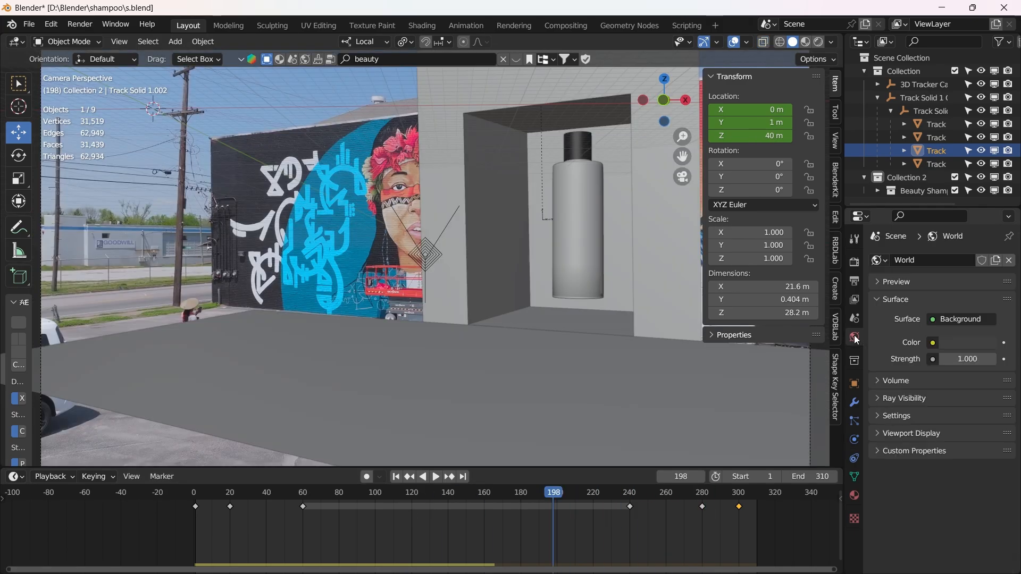
left_click(931, 345)
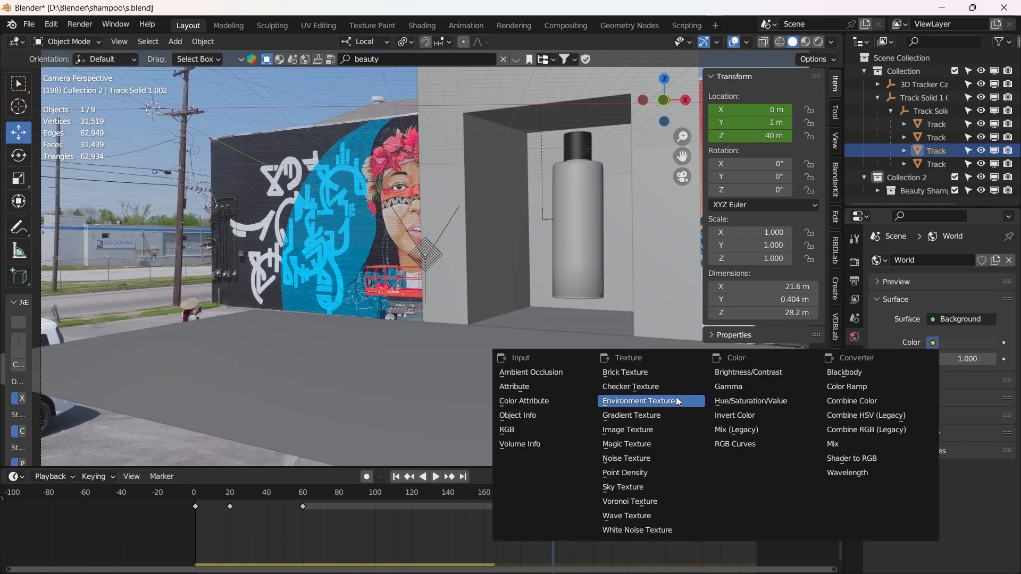
left_click(675, 400)
left_click(973, 360)
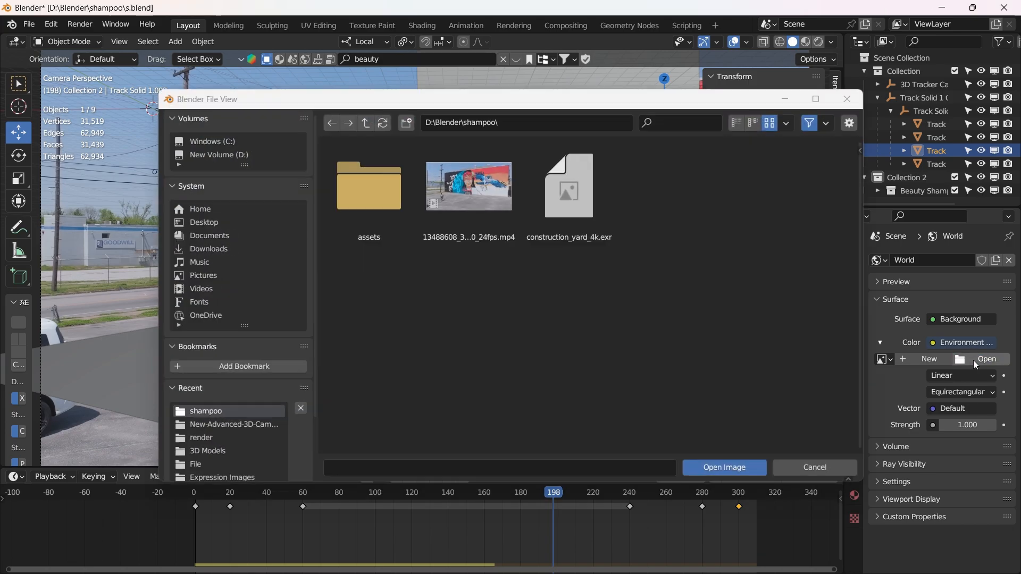
left_click(588, 216)
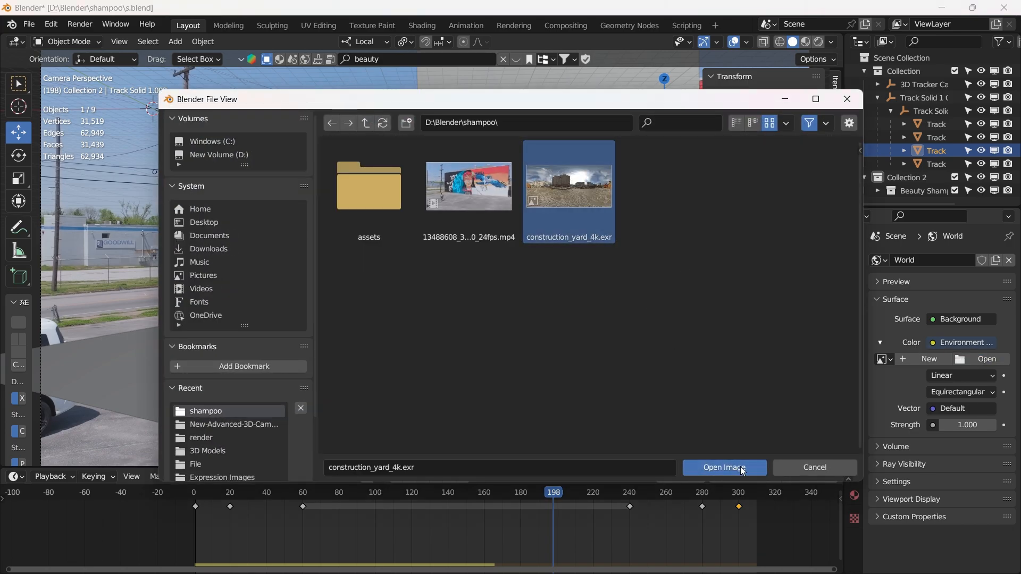
left_click(740, 467)
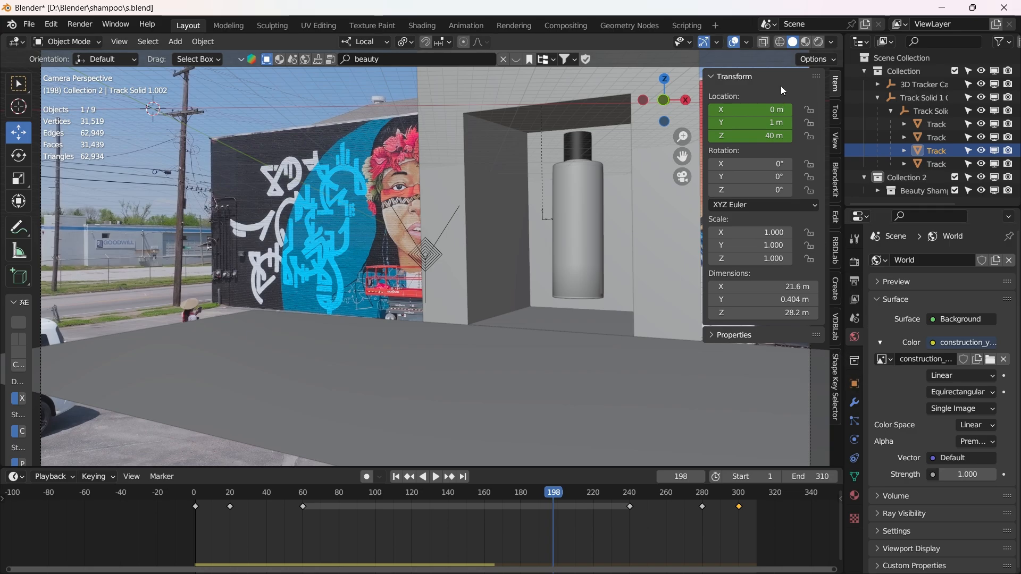
- Switch the viewport to rendered shading and preview the animation at frame 269
left_click(816, 44)
key("space")
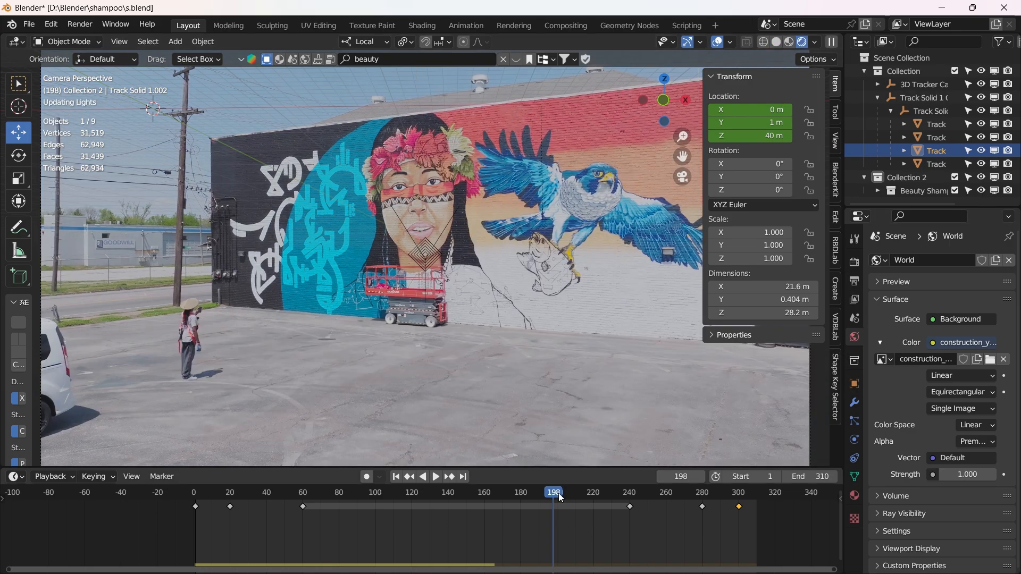
left_click_drag(566, 492, 682, 494)
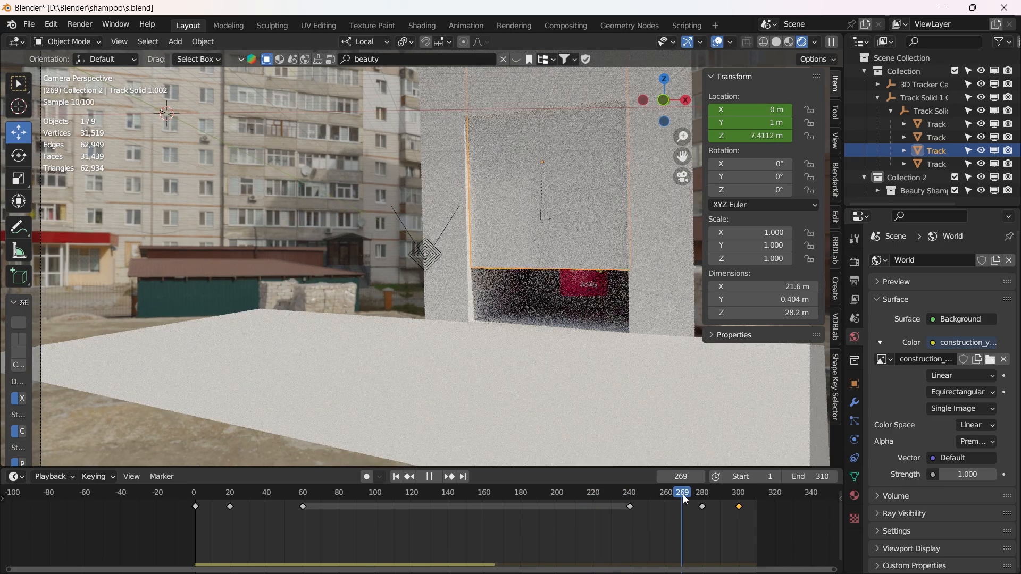
key("space")
- Enable the Transparent film option in the render settings
left_click(665, 405)
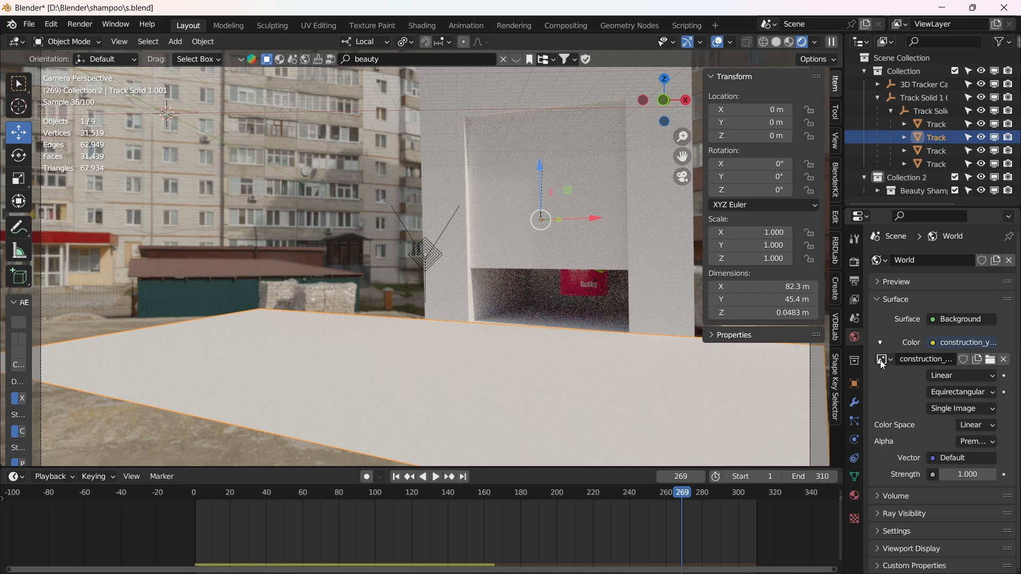
left_click(855, 265)
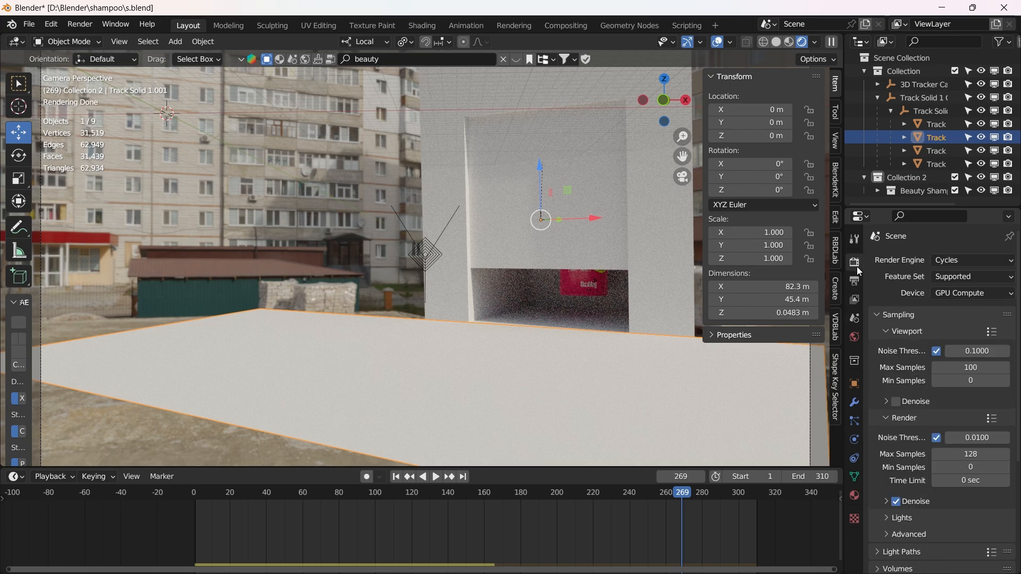
scroll(898, 360, "down", 6)
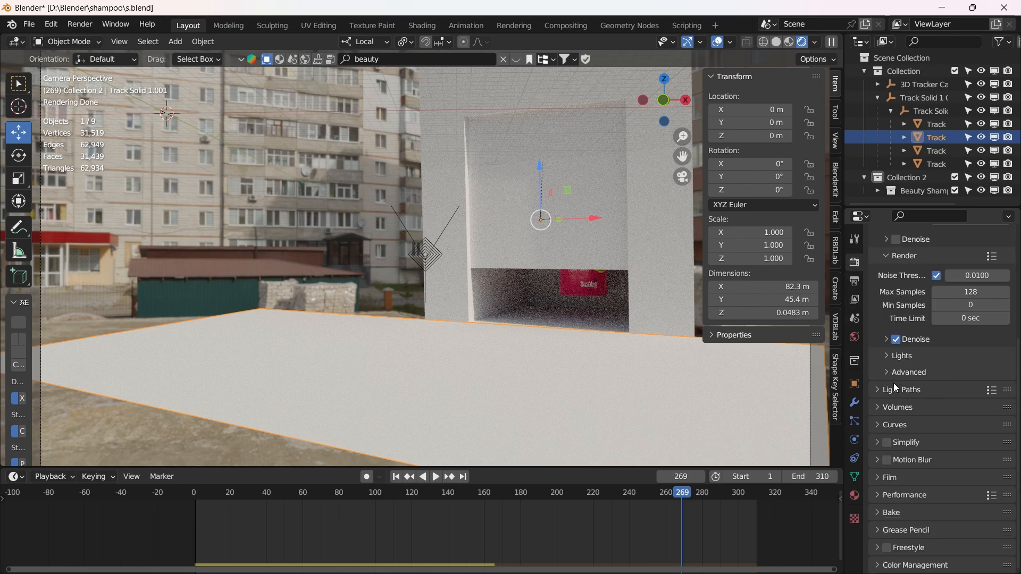
left_click(878, 463)
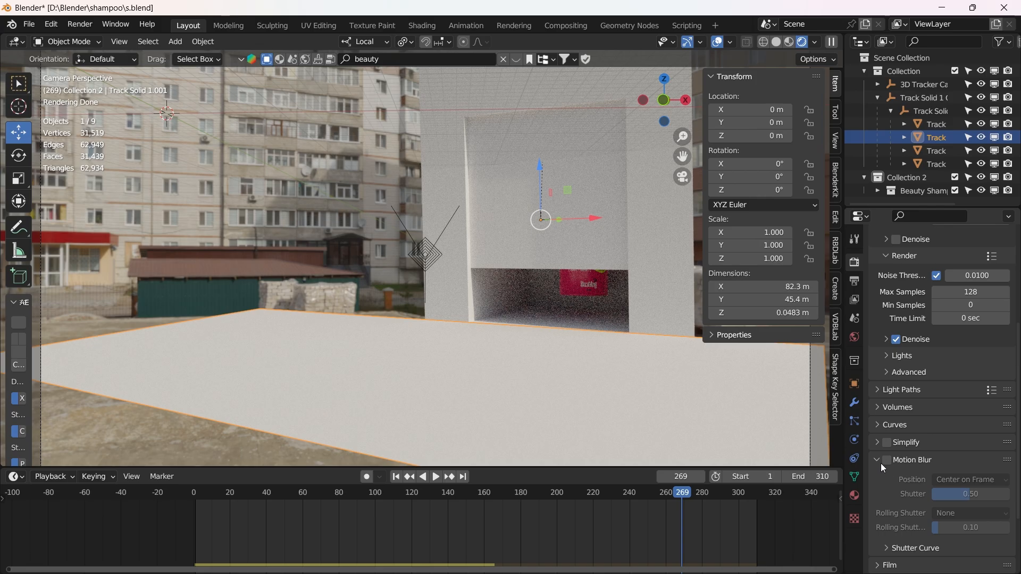
left_click(881, 463)
left_click(876, 482)
scroll(915, 509, "down", 2)
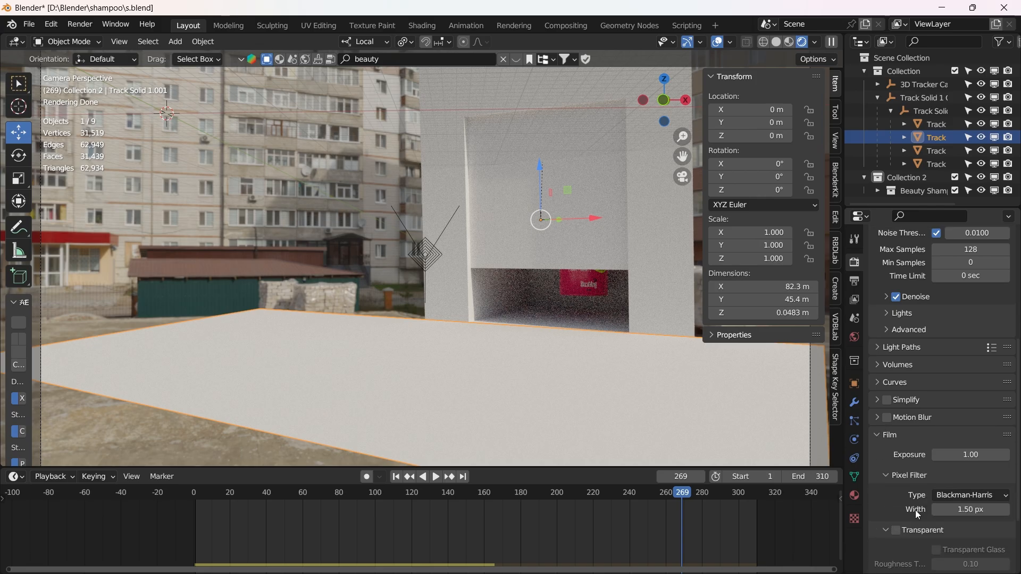
left_click(898, 528)
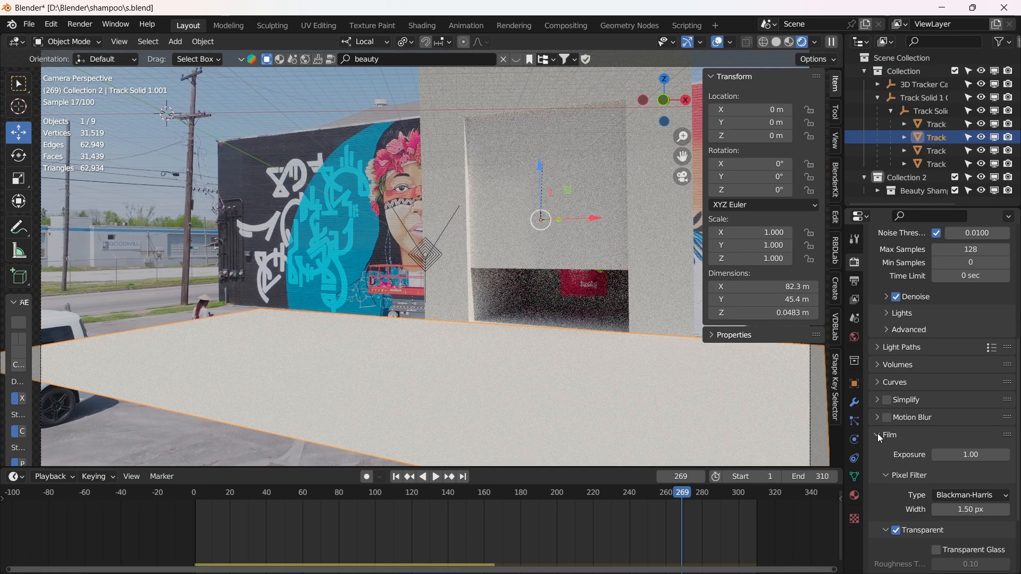
left_click(877, 434)
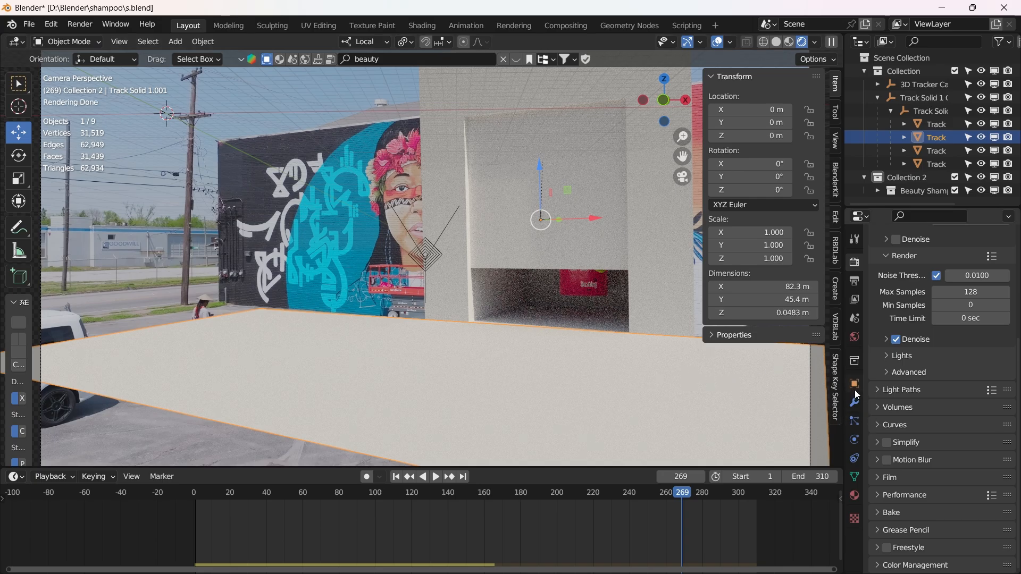
- Enable Shadow Catcher for the ground plane and for the wall panel surrounding the door opening
left_click(855, 387)
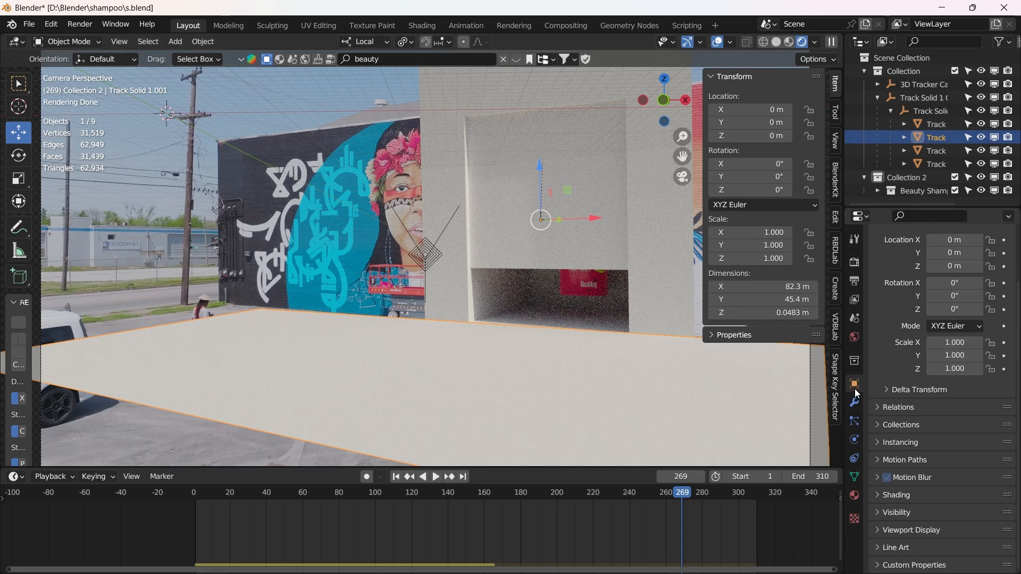
left_click(878, 530)
scroll(893, 509, "down", 2)
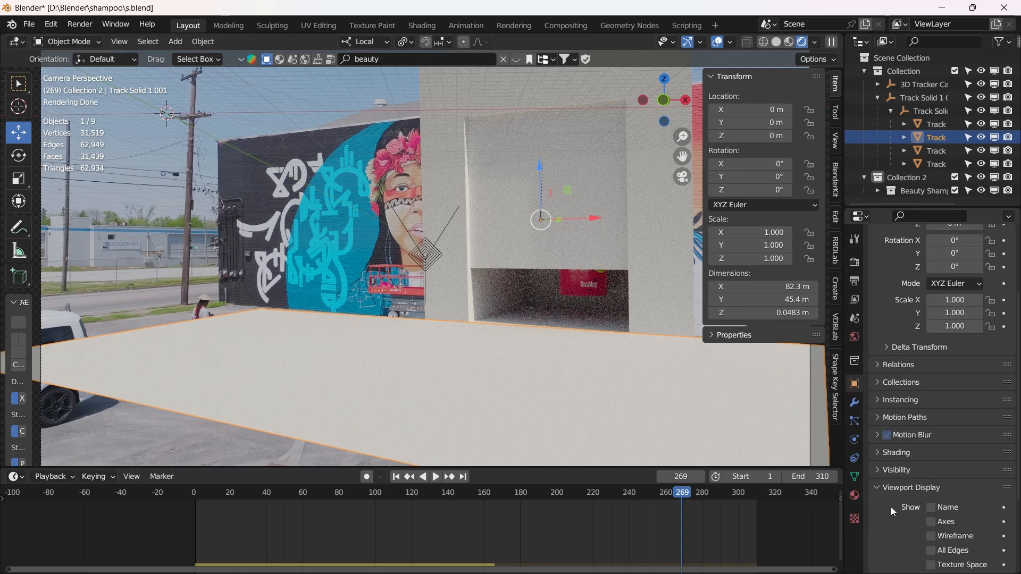
left_click(881, 468)
scroll(888, 471, "down", 2)
left_click(935, 496)
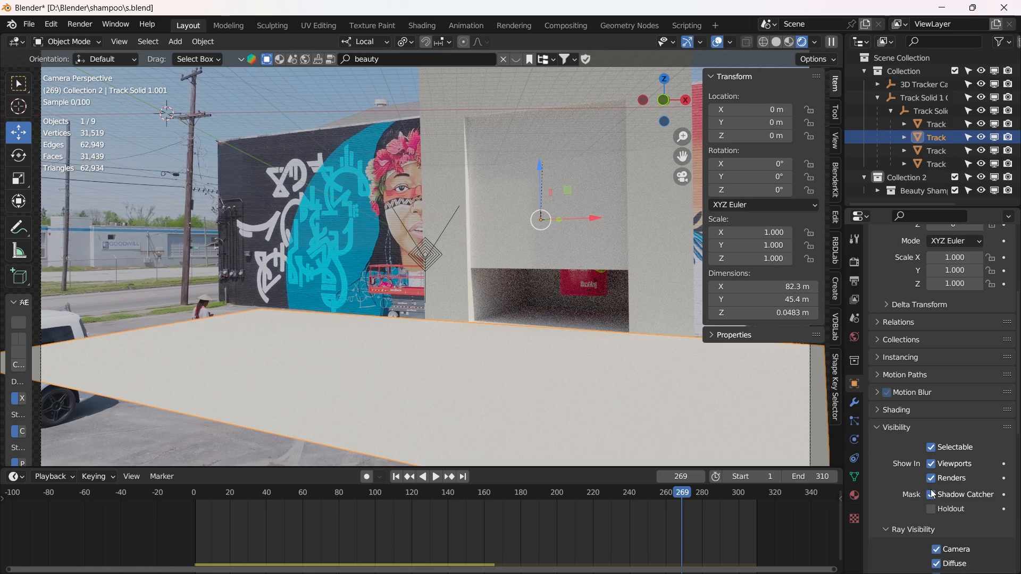
left_click(673, 312)
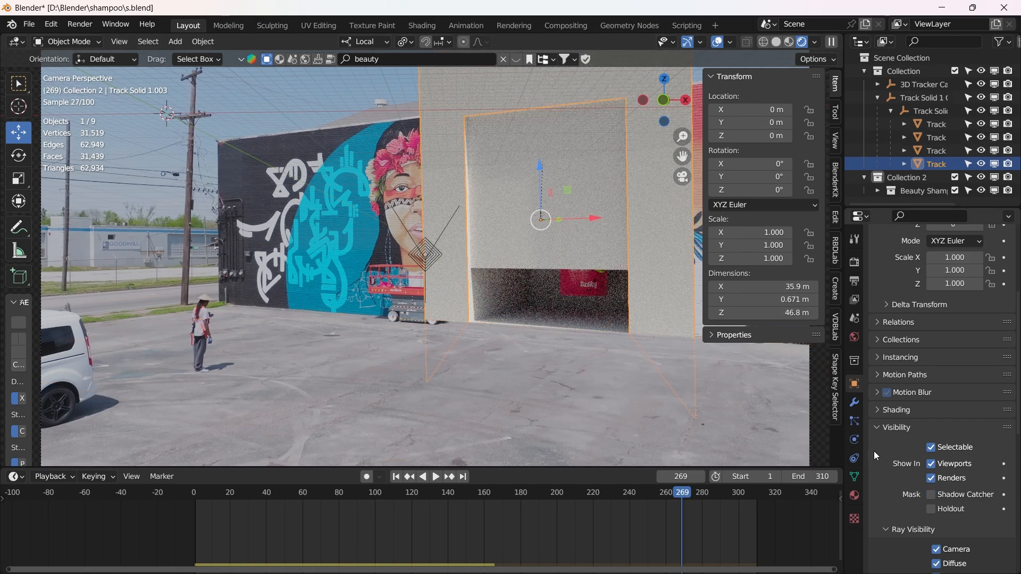
left_click(932, 494)
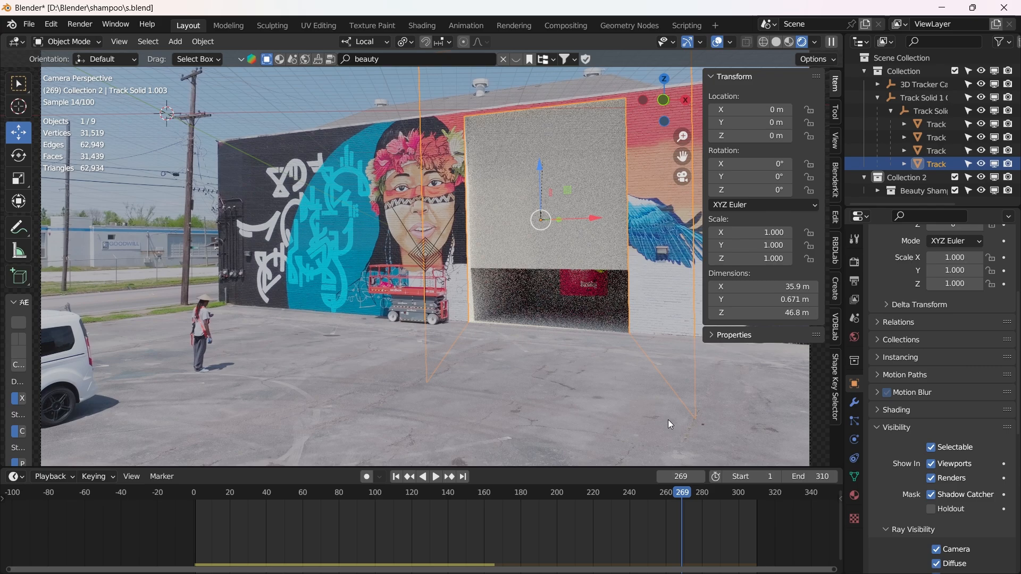
left_click(658, 398)
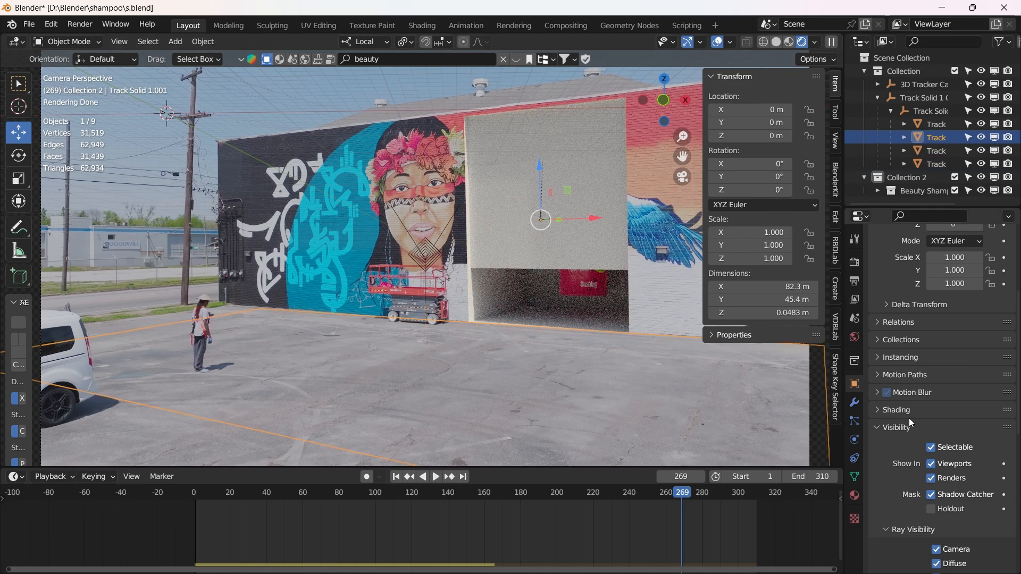
left_click(877, 428)
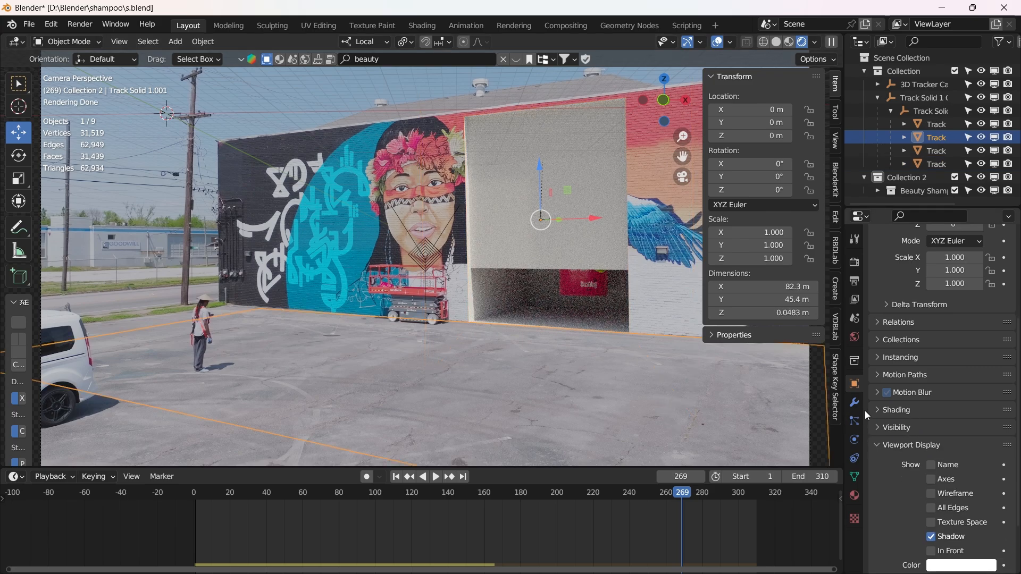
scroll(880, 445, "up", 6)
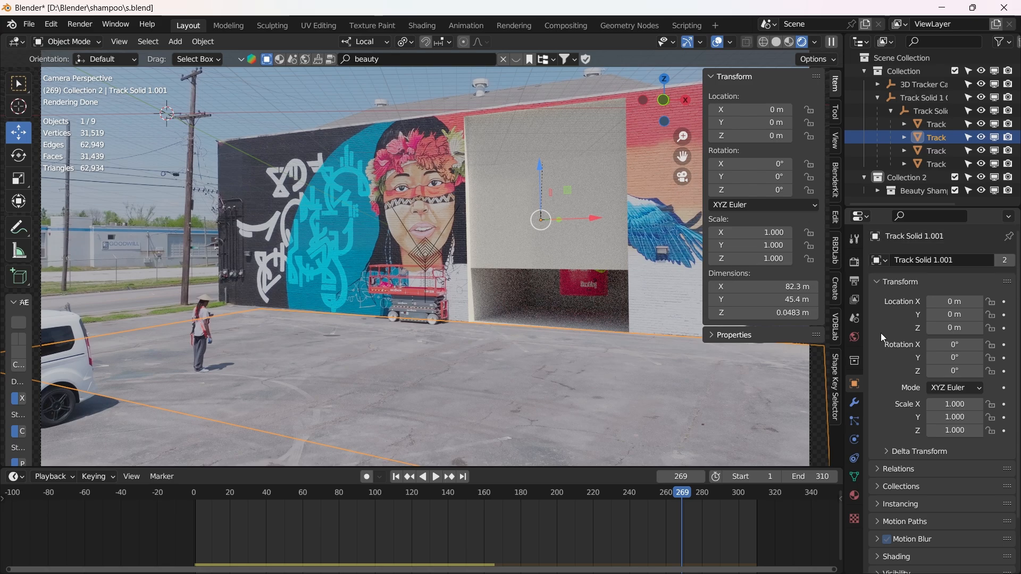
left_click(854, 336)
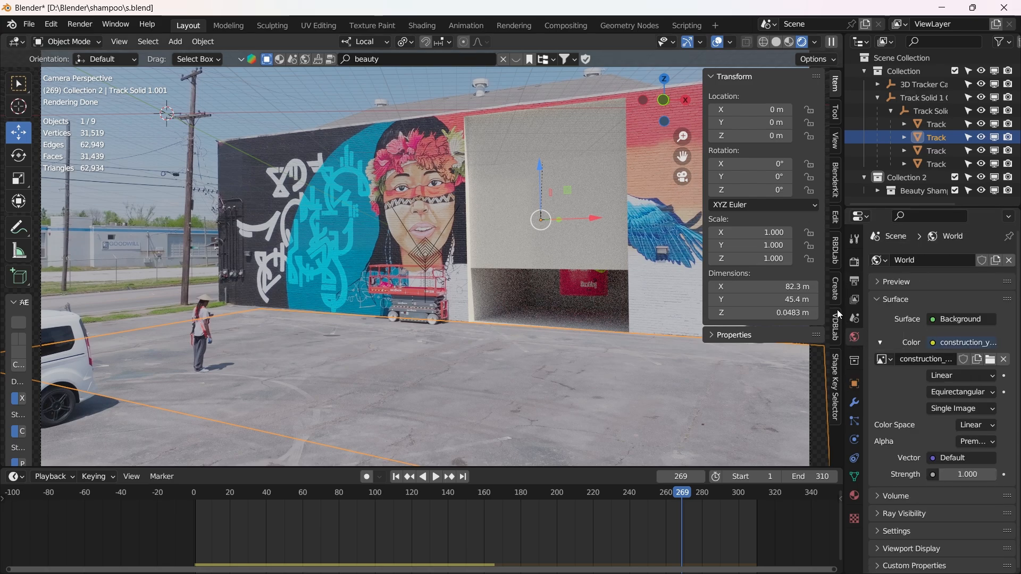
left_click(422, 25)
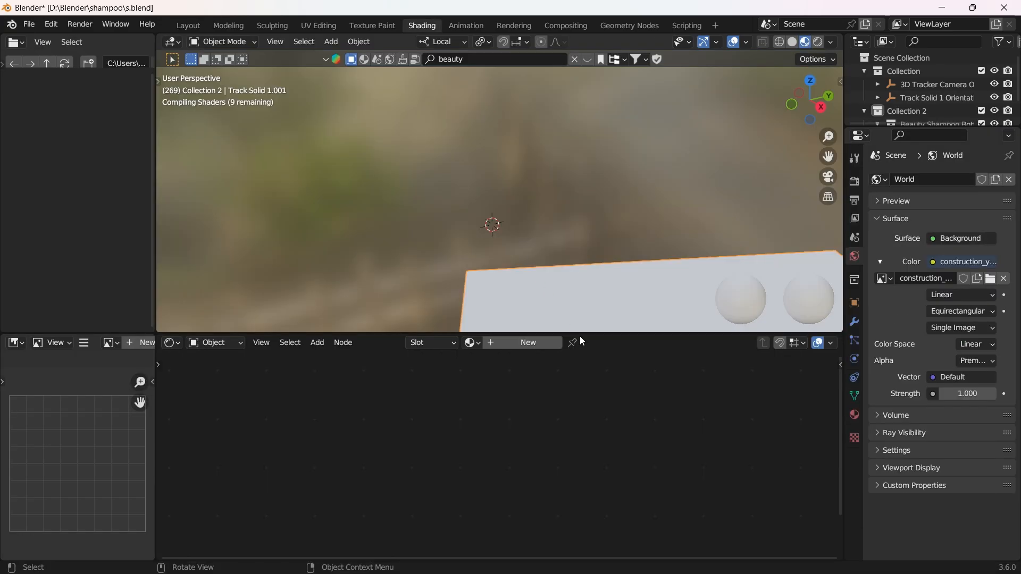
left_click(193, 25)
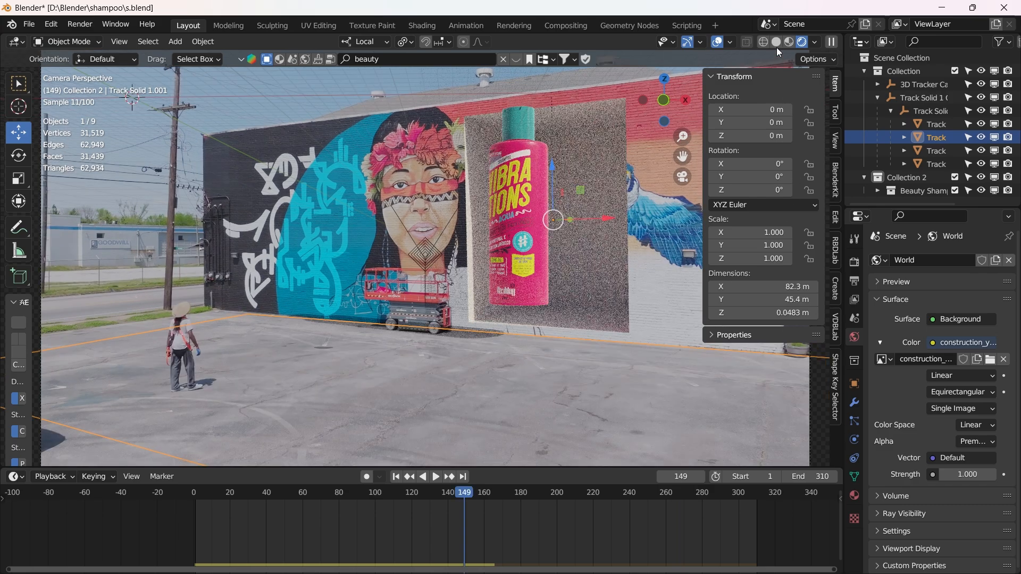
- Display the bottle and wall scene at frame 147 in Material Preview shading
left_click(777, 46)
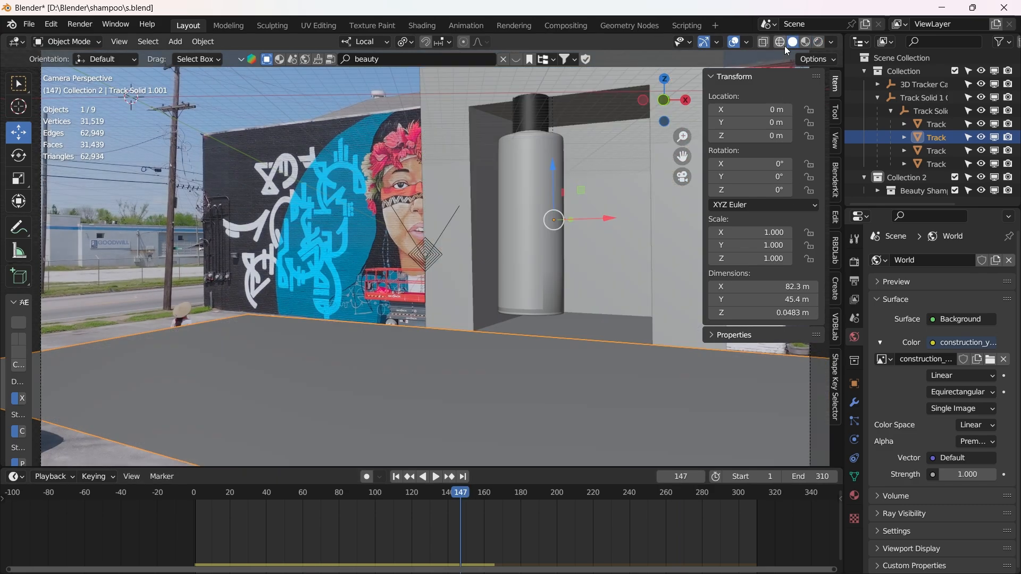
left_click(805, 43)
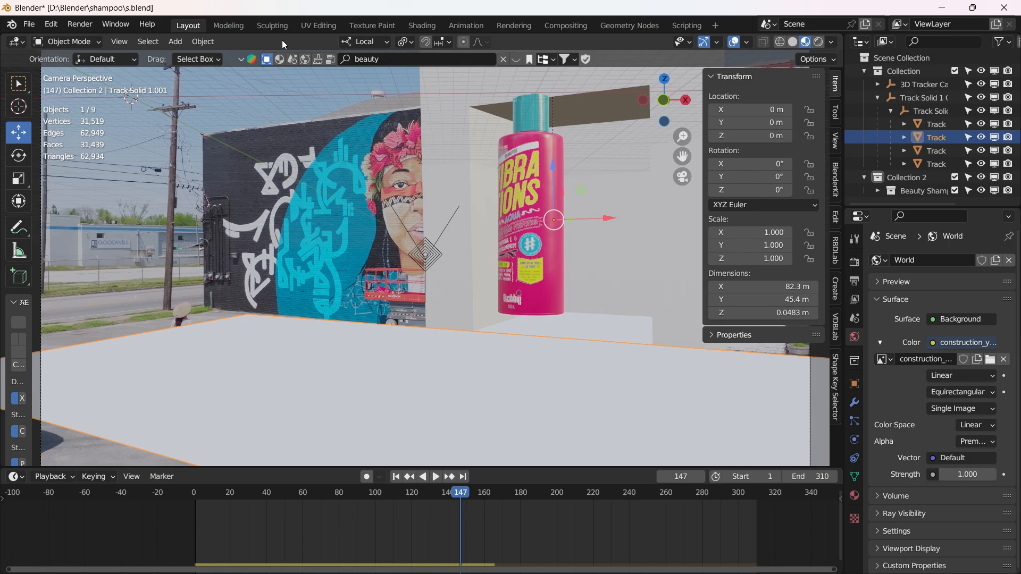
- Create a new material for the recessed box behind the door opening in the Shading workspace
left_click(416, 26)
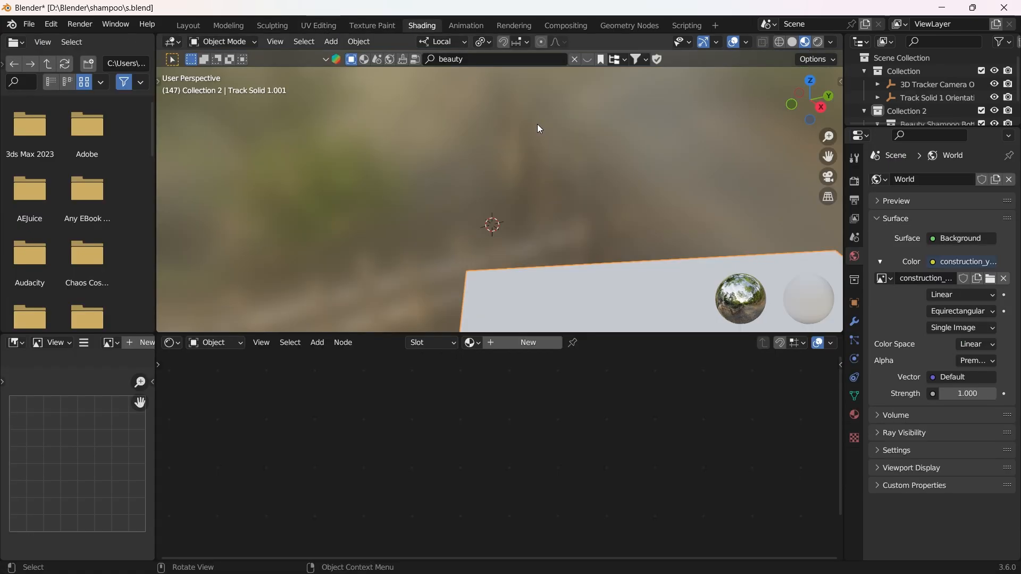
middle_click_drag(695, 244, 652, 223)
scroll(650, 219, "down", 3)
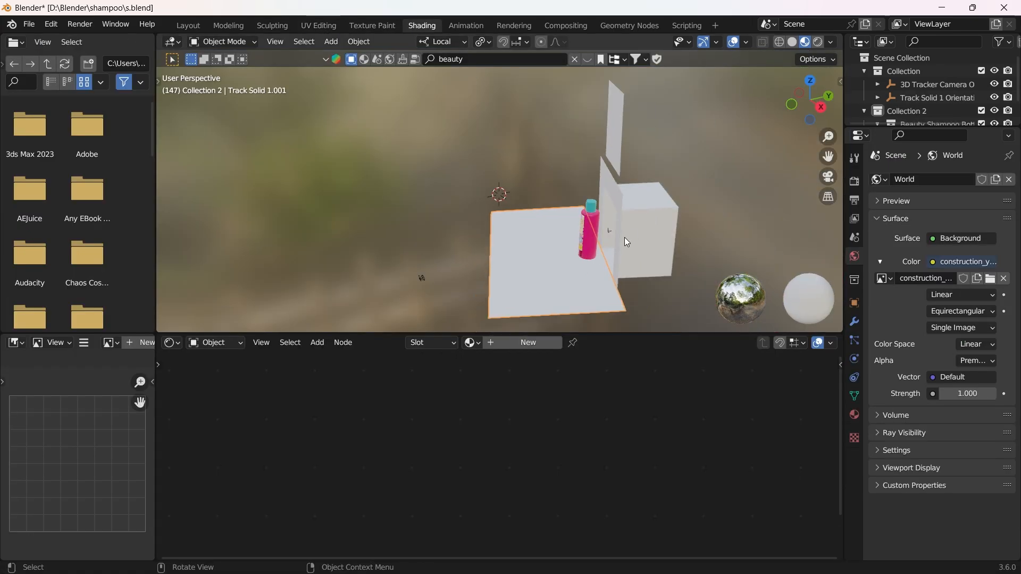
middle_click_drag(623, 247, 594, 171)
scroll(593, 171, "up", 4)
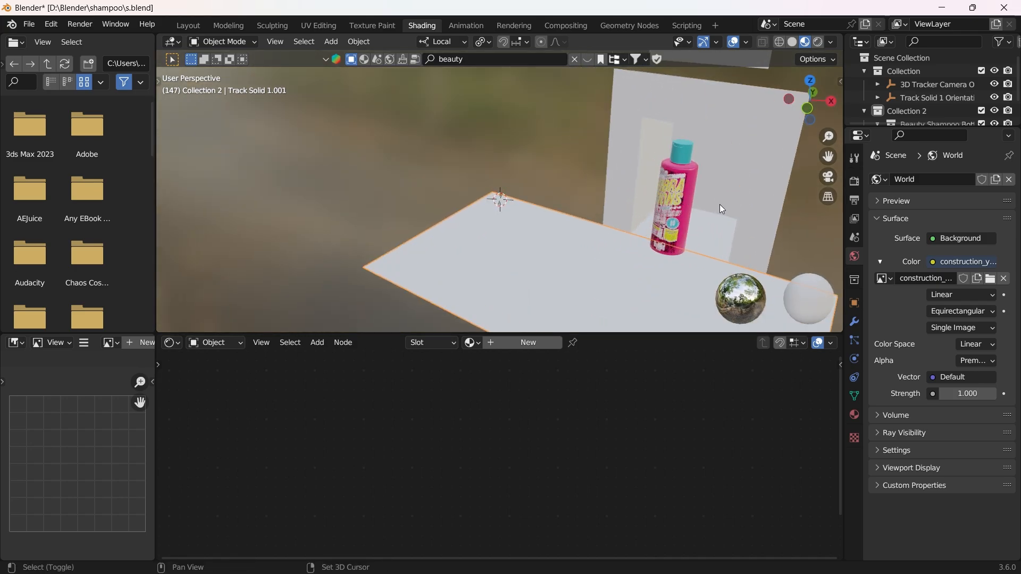
middle_click_drag(719, 204, 507, 217, "shift")
scroll(511, 181, "up", 2)
scroll(513, 179, "up", 2)
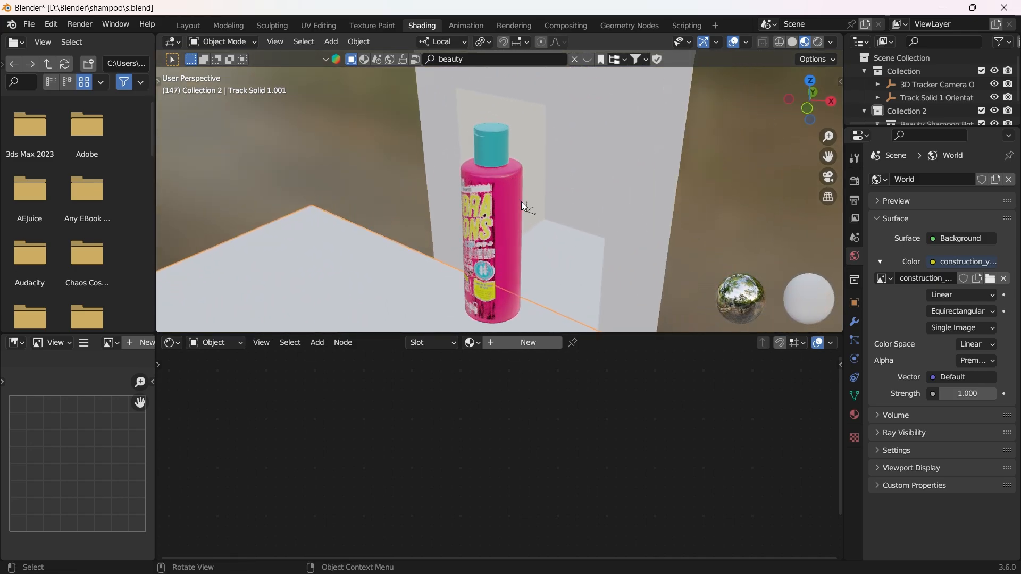
left_click(541, 137)
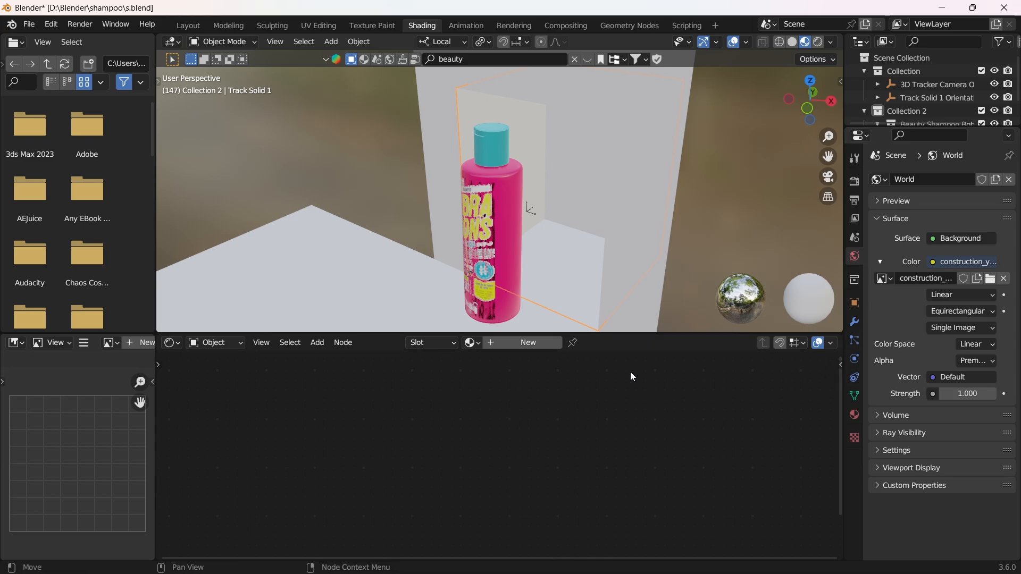
left_click(521, 343)
- Set the recess material's Base Color to pink sampled from the bottle, raise its Value to 1.000 and slightly reduce the saturation
middle_click_drag(575, 433, 622, 523)
left_click(557, 468)
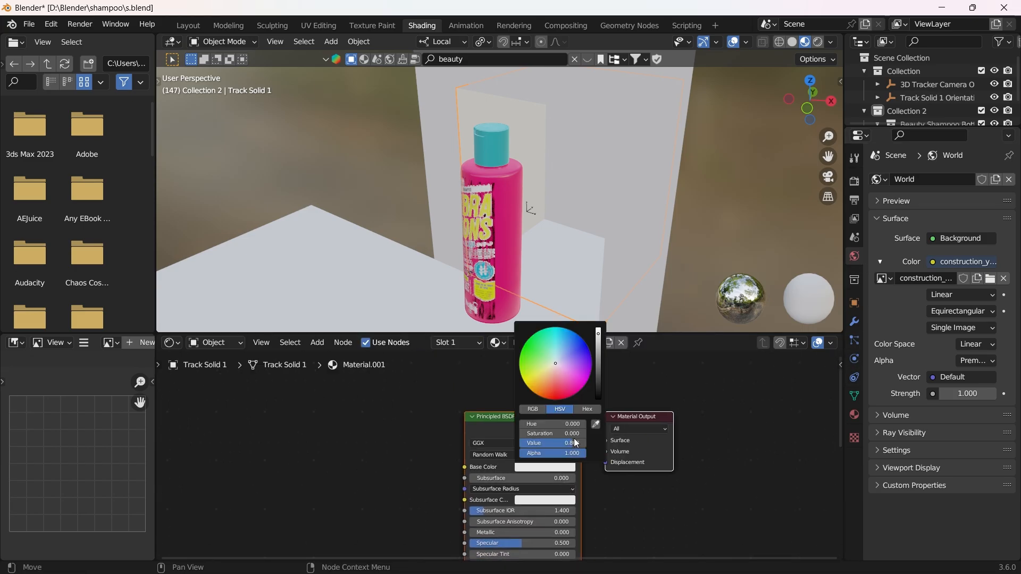
left_click(596, 424)
left_click(509, 259)
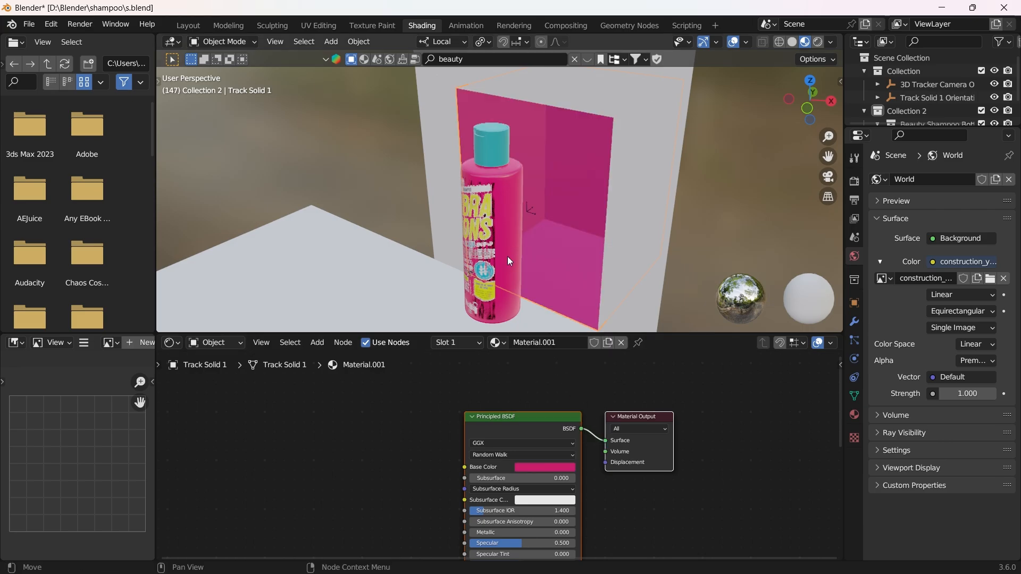
left_click(541, 468)
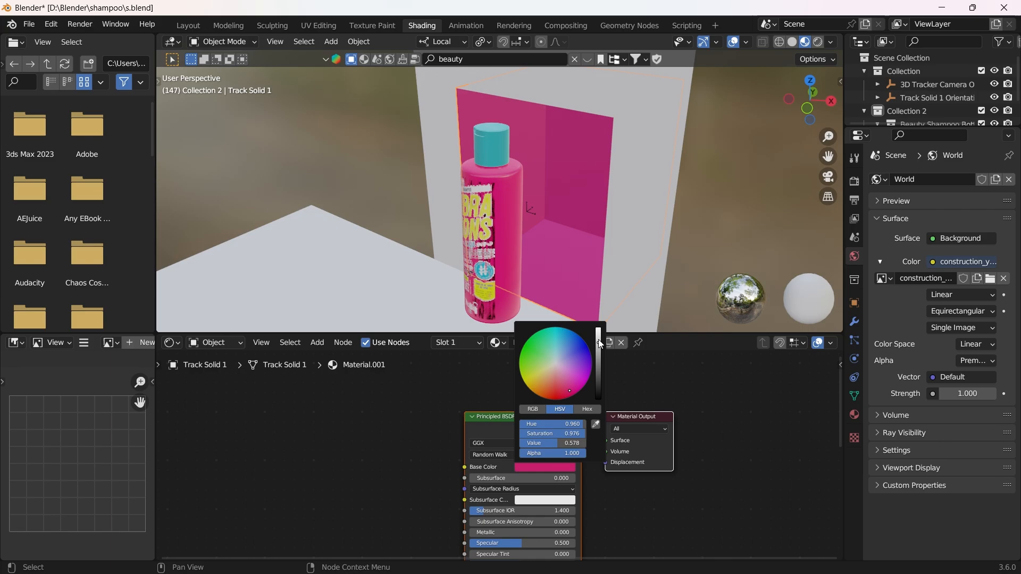
left_click_drag(599, 339, 599, 326)
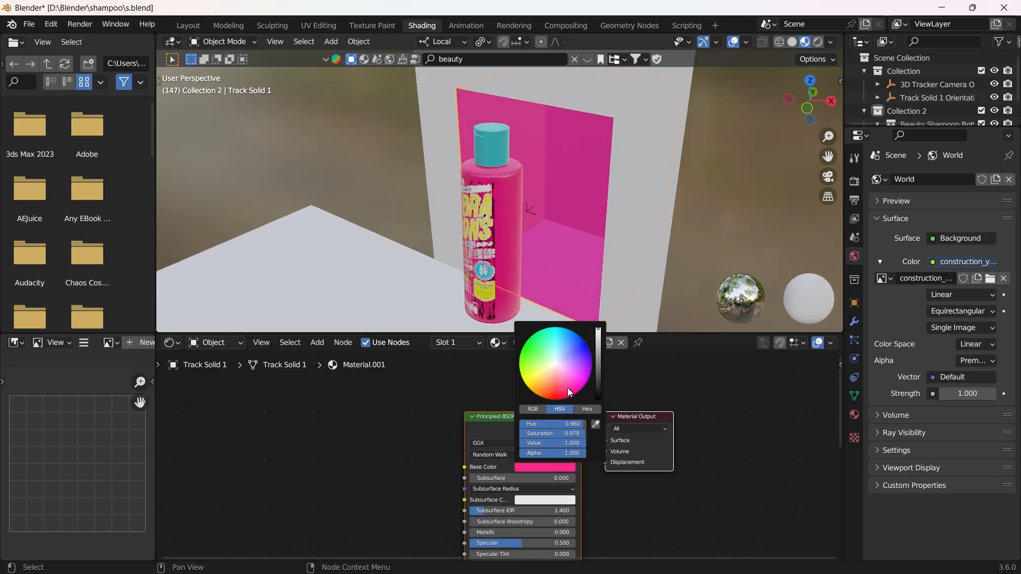
left_click_drag(567, 387, 564, 383)
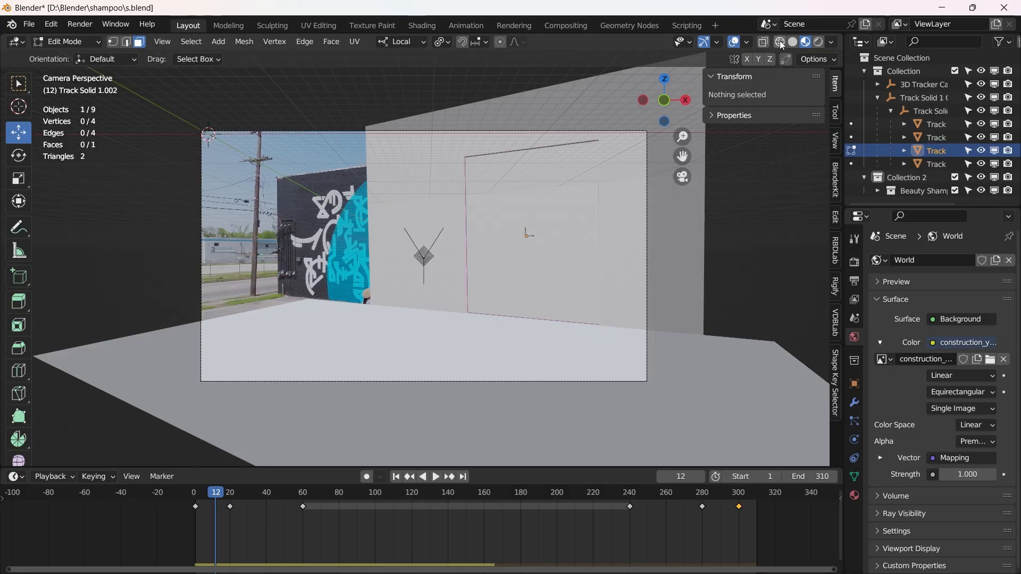
- Subdivide the door panel's face with 40 cuts in Solid shading, then deselect the mesh
left_click(792, 43)
key("alt+z")
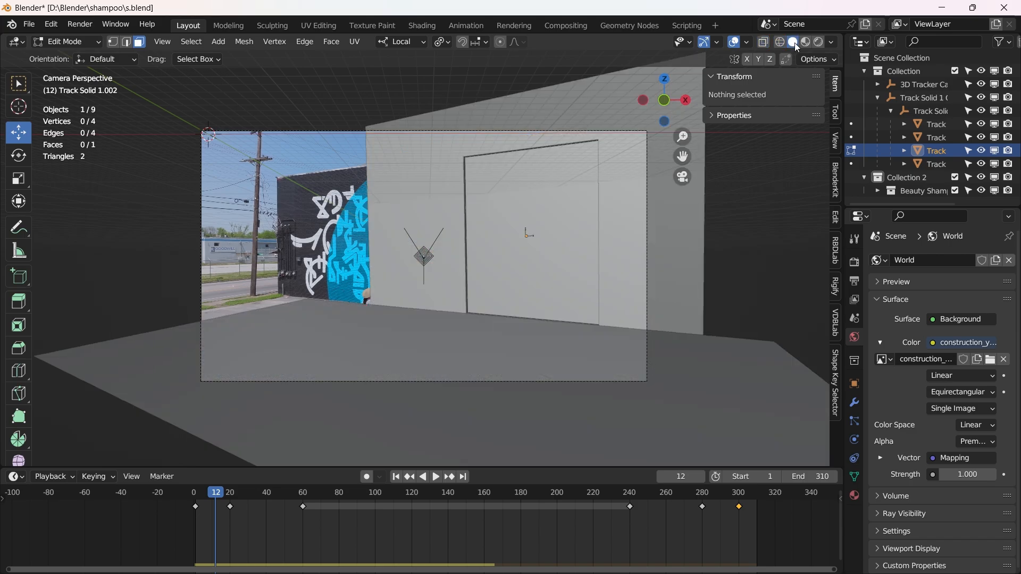
left_click(533, 208)
right_click(534, 206)
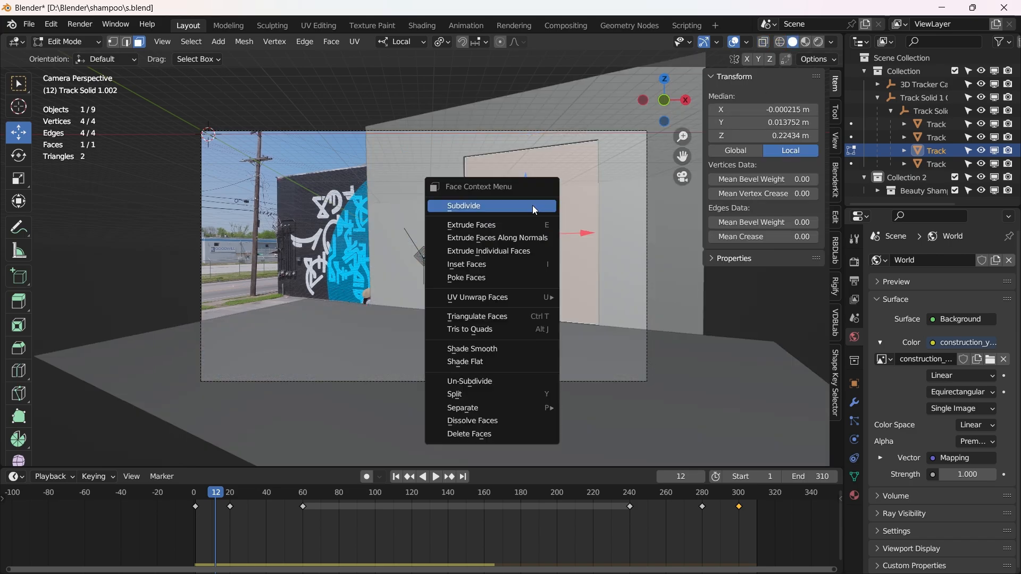
left_click(533, 207)
left_click(177, 365)
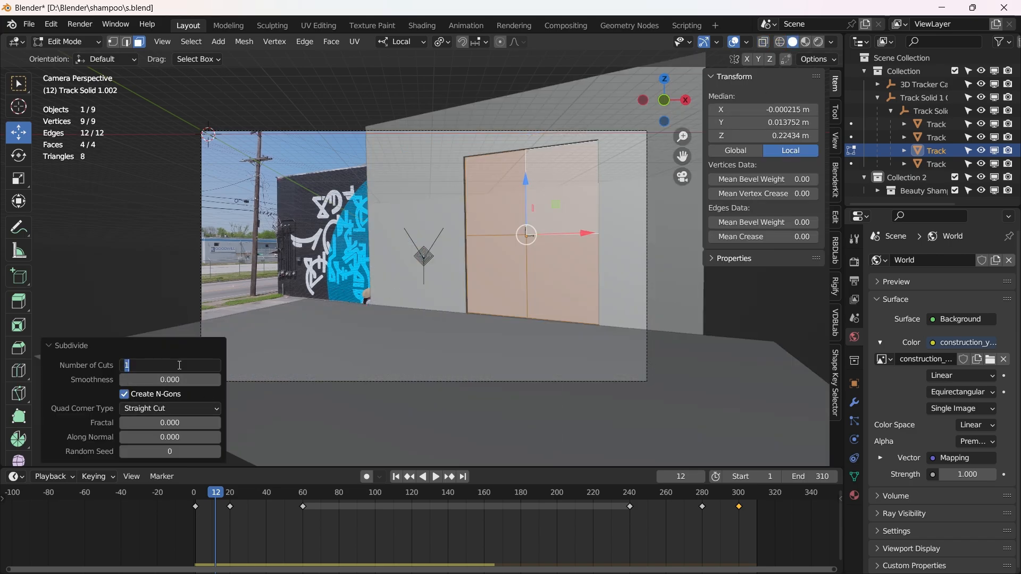
type("40")
key("Return")
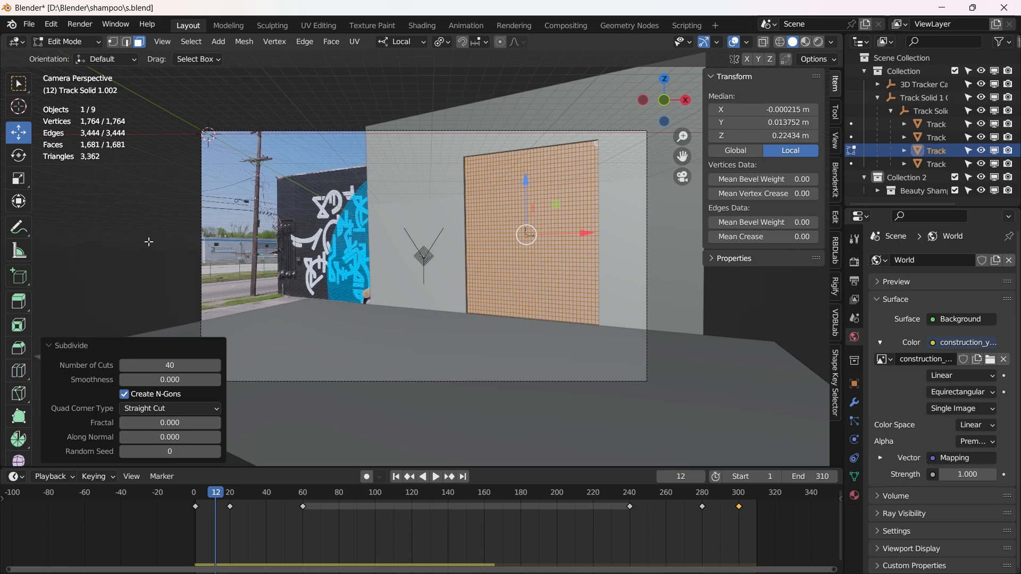
left_click(185, 232)
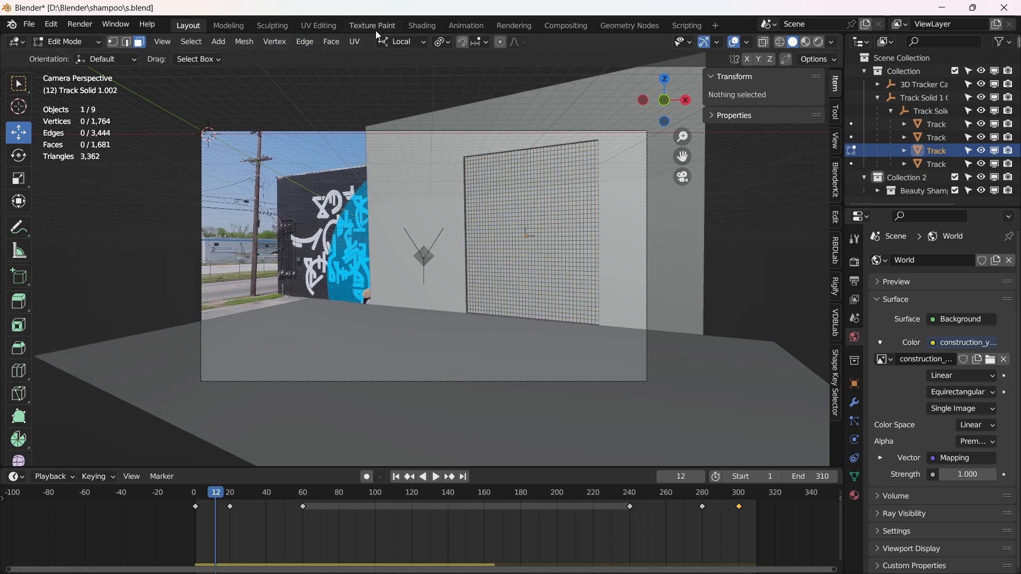
- Create a new material for the door panel in Object Mode and delete its Principled BSDF node
left_click(424, 25)
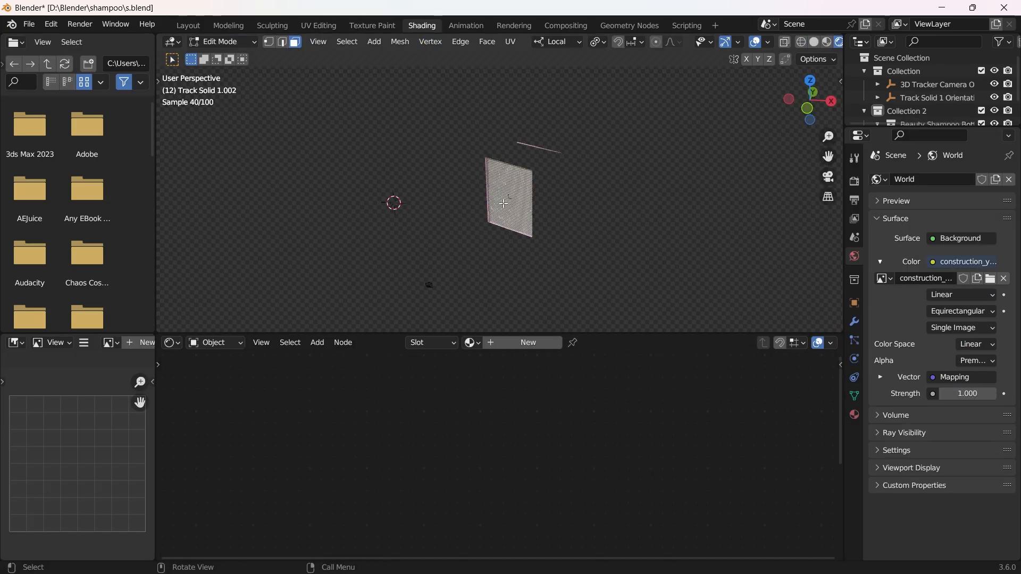
scroll(507, 193, "up", 5)
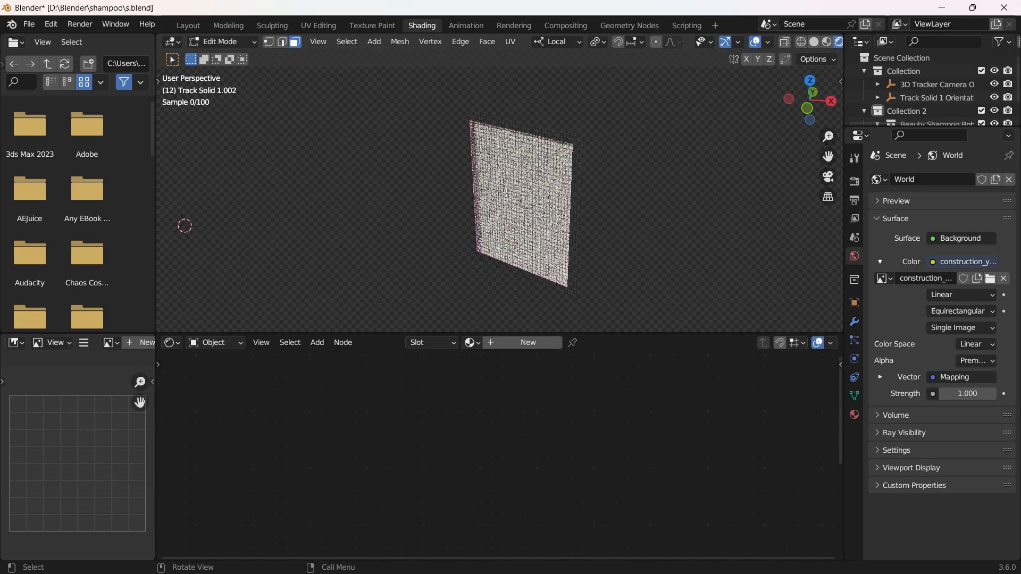
key("Tab")
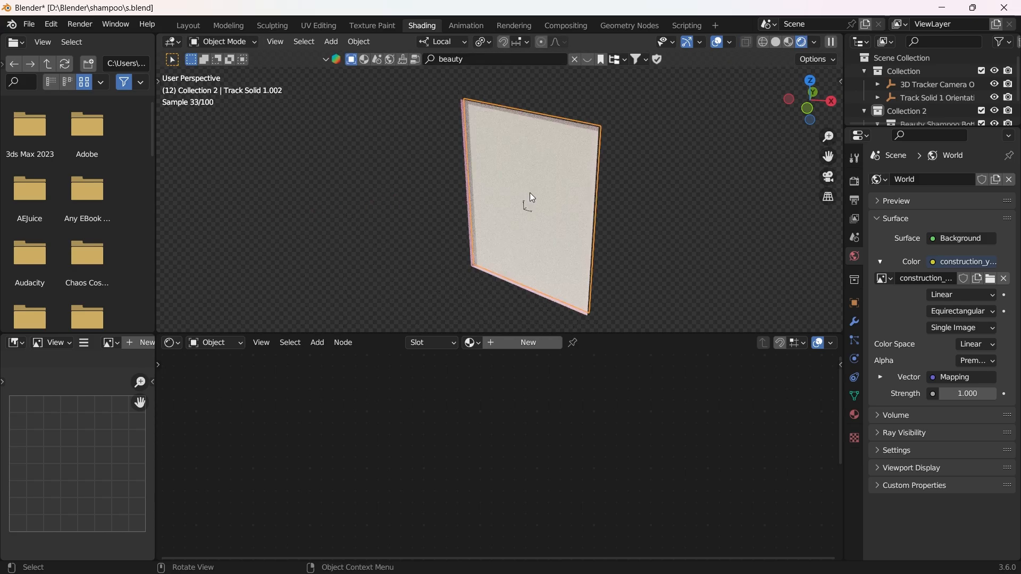
left_click(524, 343)
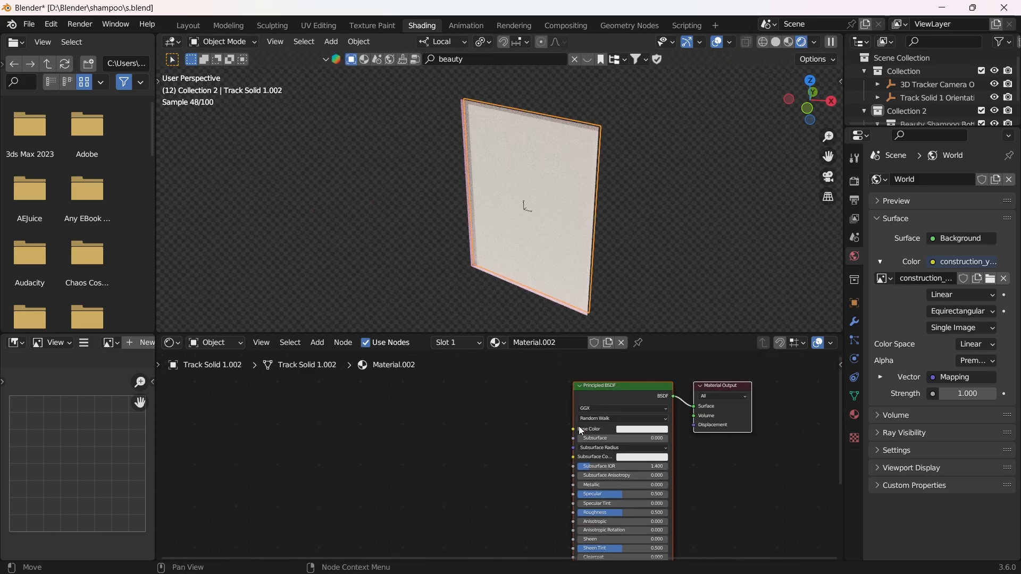
left_click(603, 394)
key("Delete")
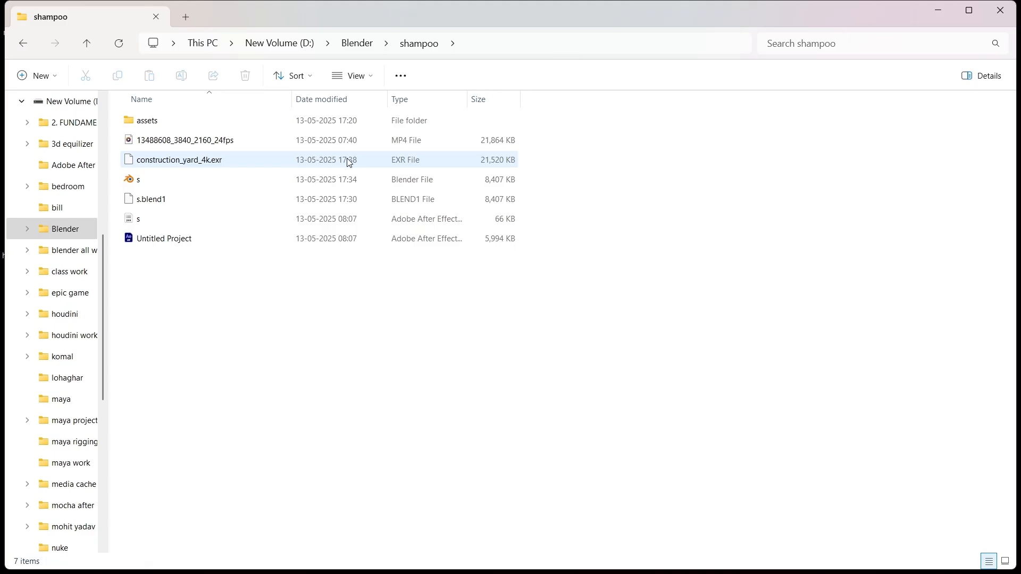
- Bring 13488608_3840_2160_24fps.mp4 from the shampoo folder into the door material's nodes and connect its Color output to the Material Output Surface
left_click(942, 7)
left_click(242, 145)
left_click_drag(261, 153, 512, 425)
left_click(587, 382)
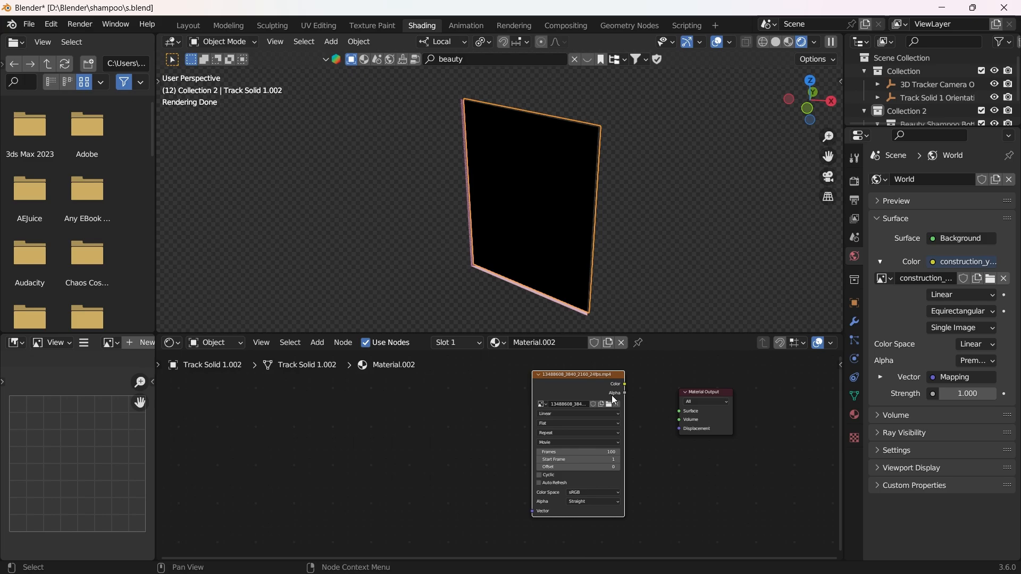
scroll(620, 384, "up", 2)
left_click(676, 361)
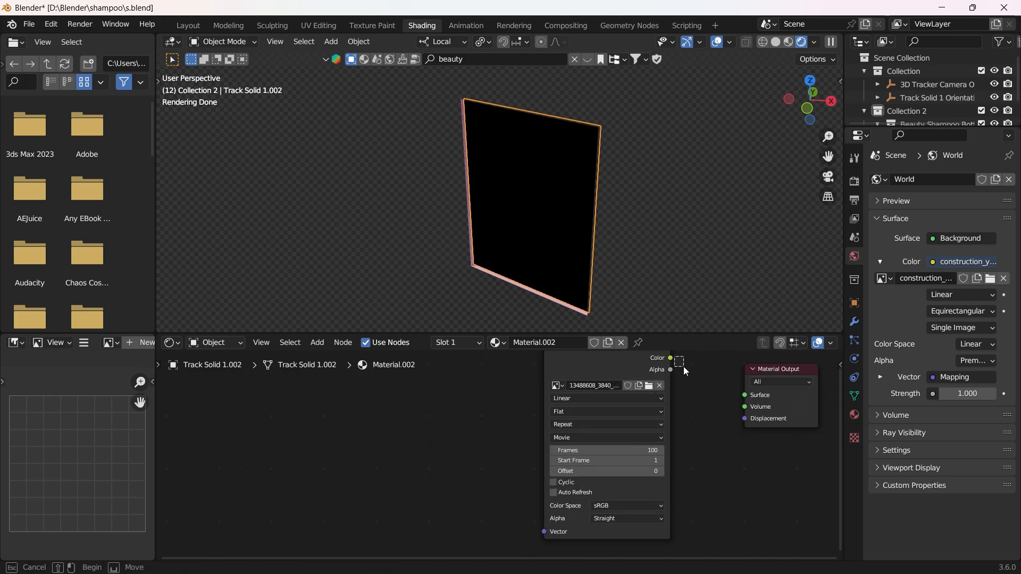
left_click_drag(671, 360, 745, 395)
- Set the door's movie texture length to 310 frames
left_click(647, 450)
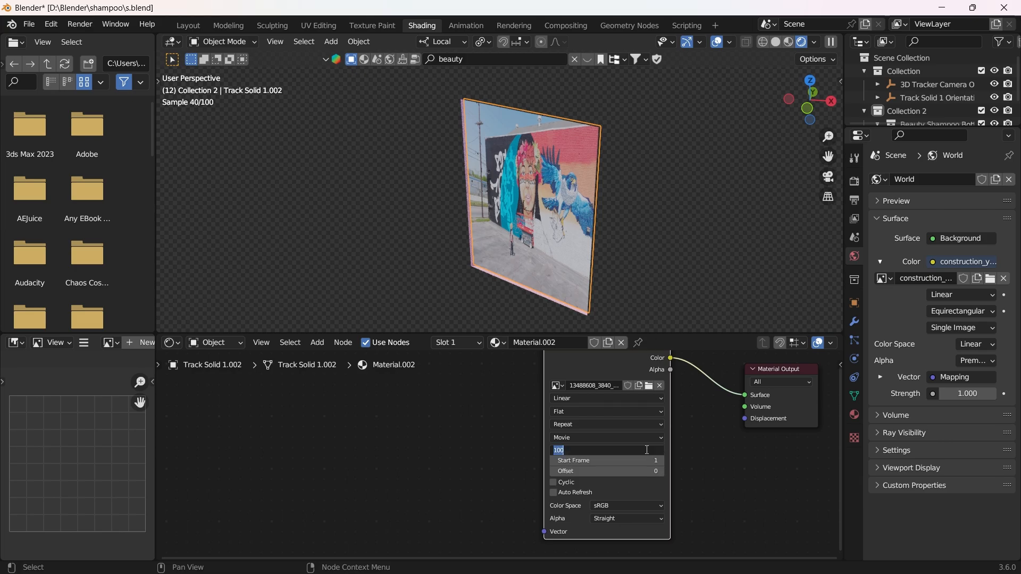
type("310")
key("Return")
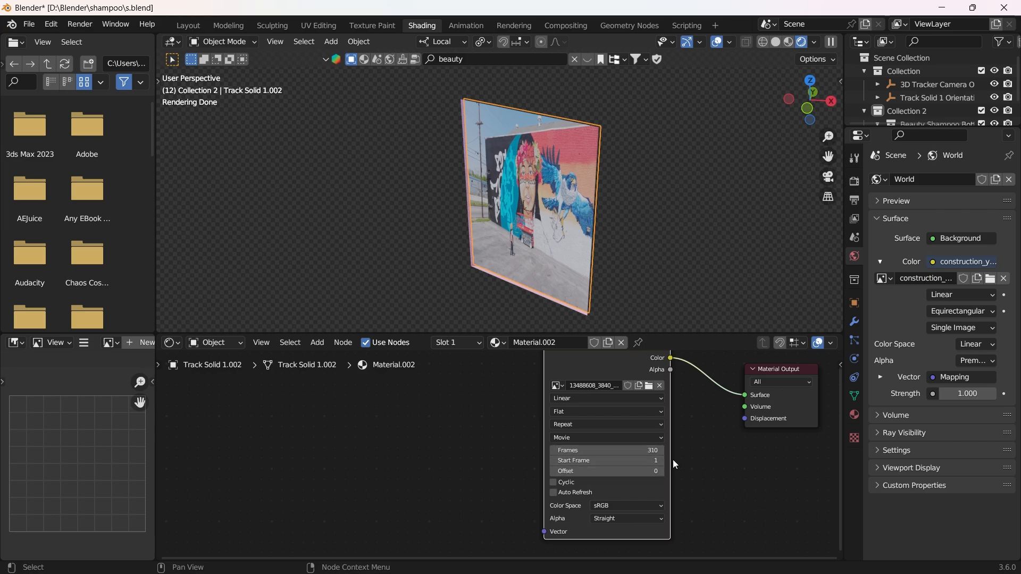
middle_click_drag(684, 453, 685, 474)
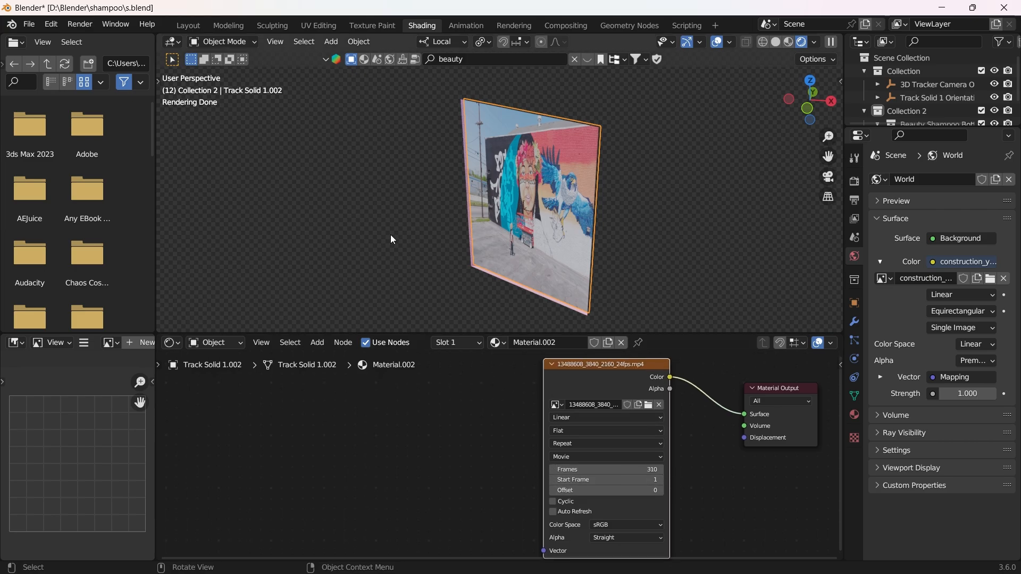
- Unwrap all of the door panel's faces with Project from View through the camera in the Layout workspace
left_click(187, 25)
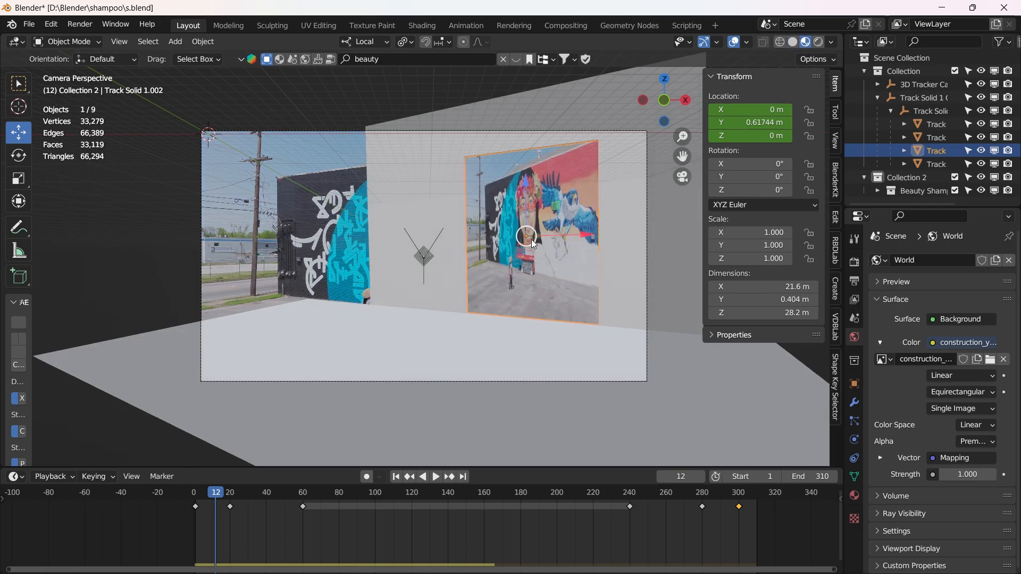
key("Tab")
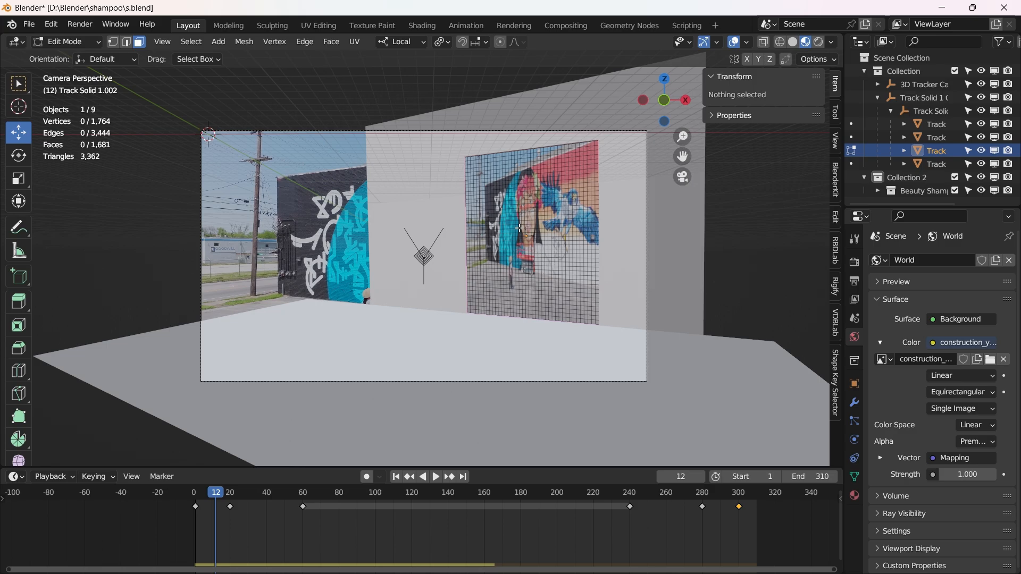
key("a")
key("u")
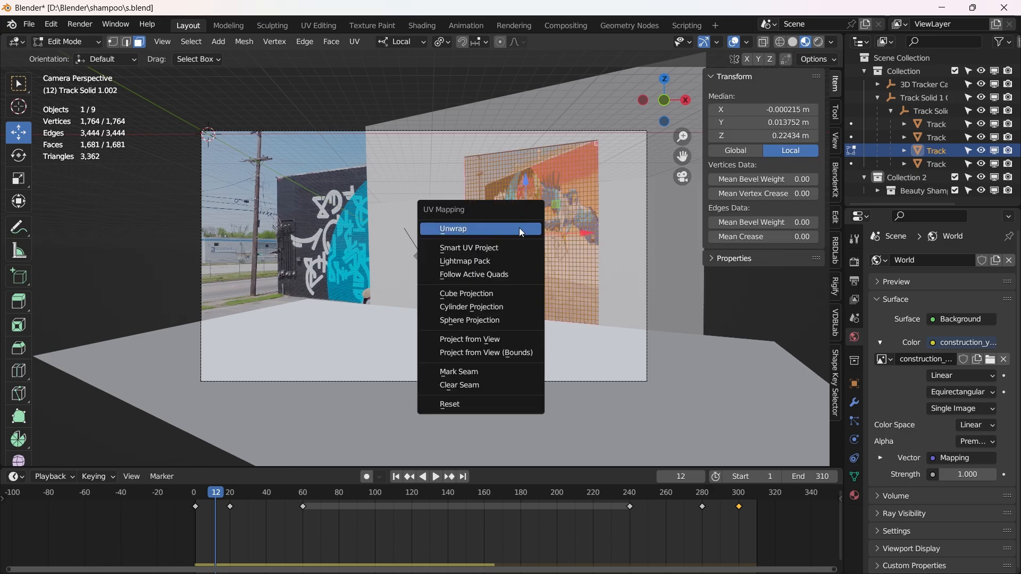
left_click(503, 340)
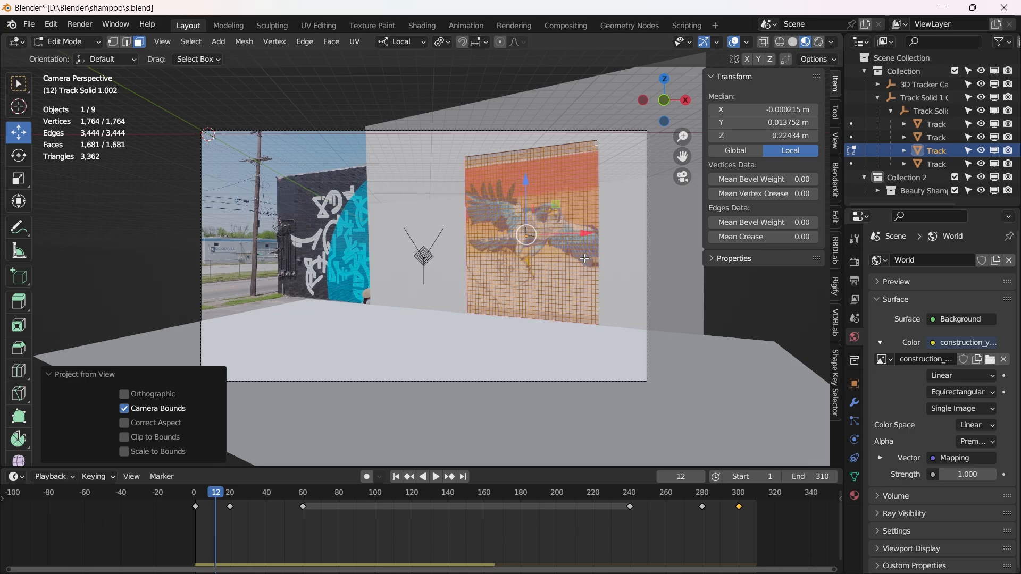
key("Tab")
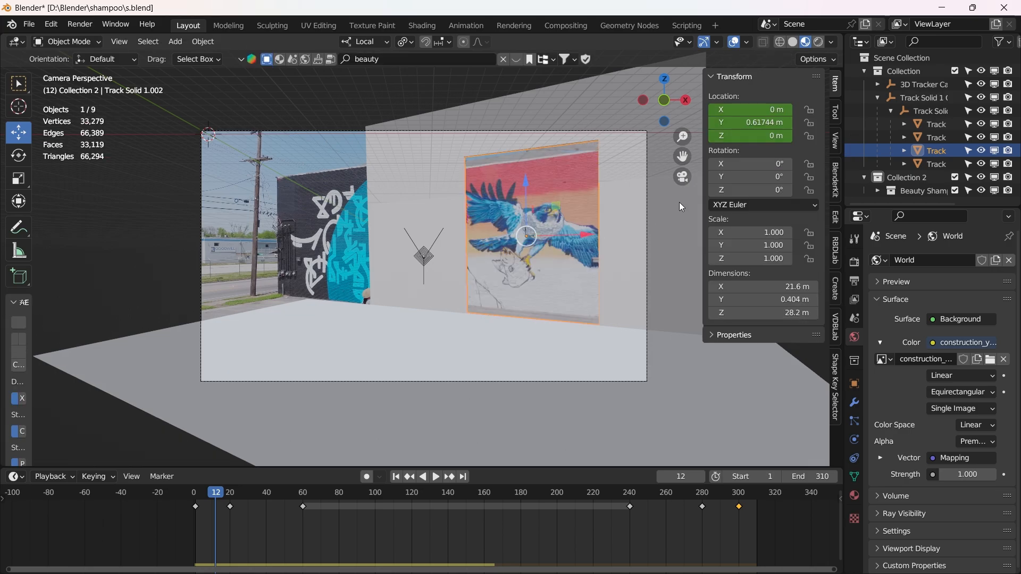
- Show the scene in rendered shading and reproject the door panel's UVs with Project from View (Bounds)
left_click(819, 42)
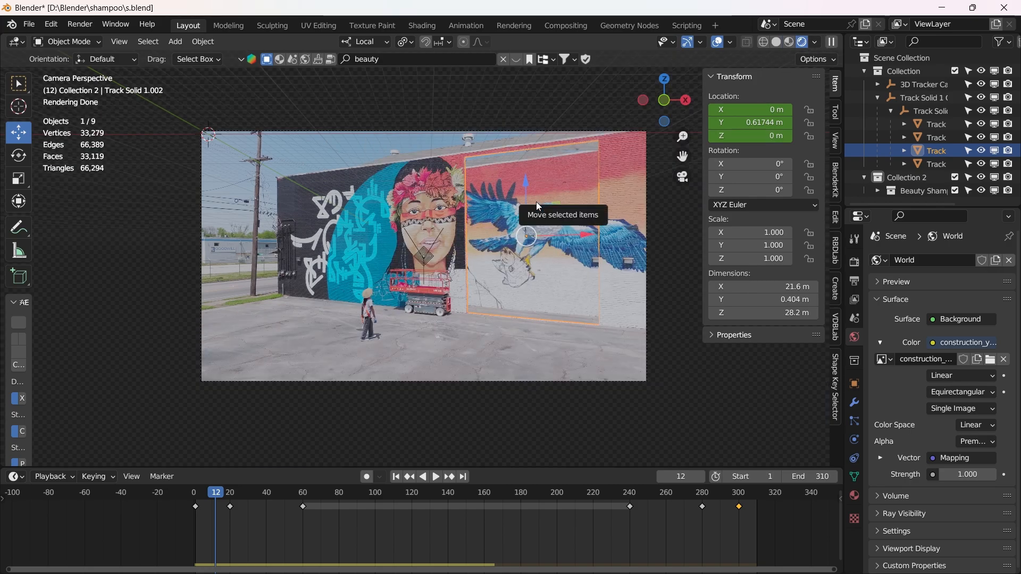
key("Tab")
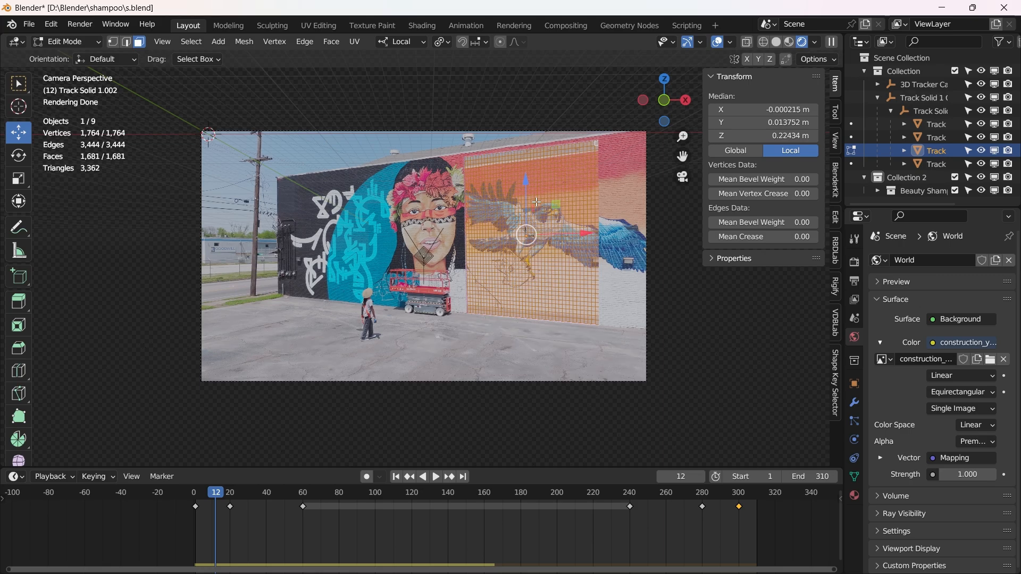
key("u")
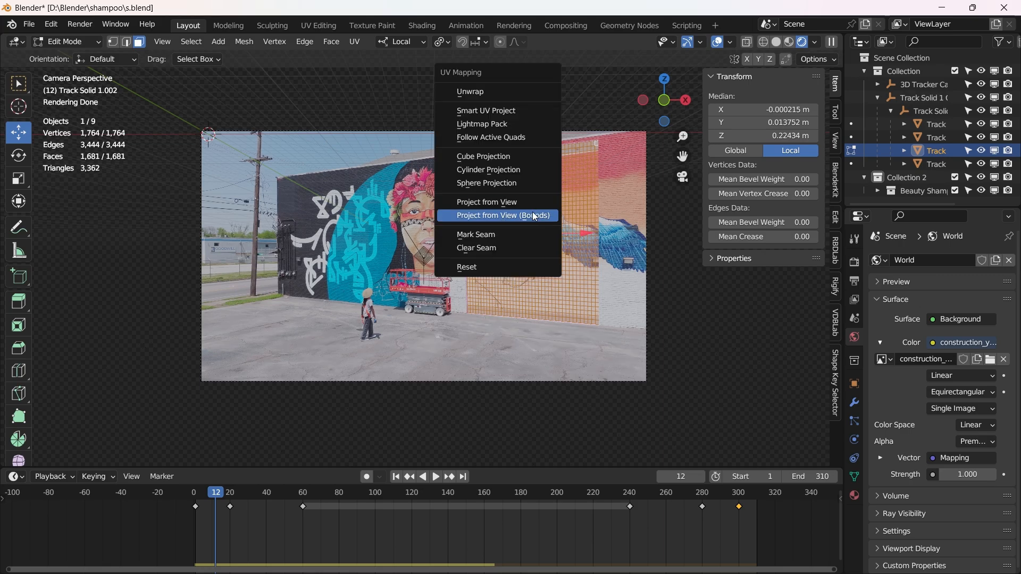
left_click(533, 216)
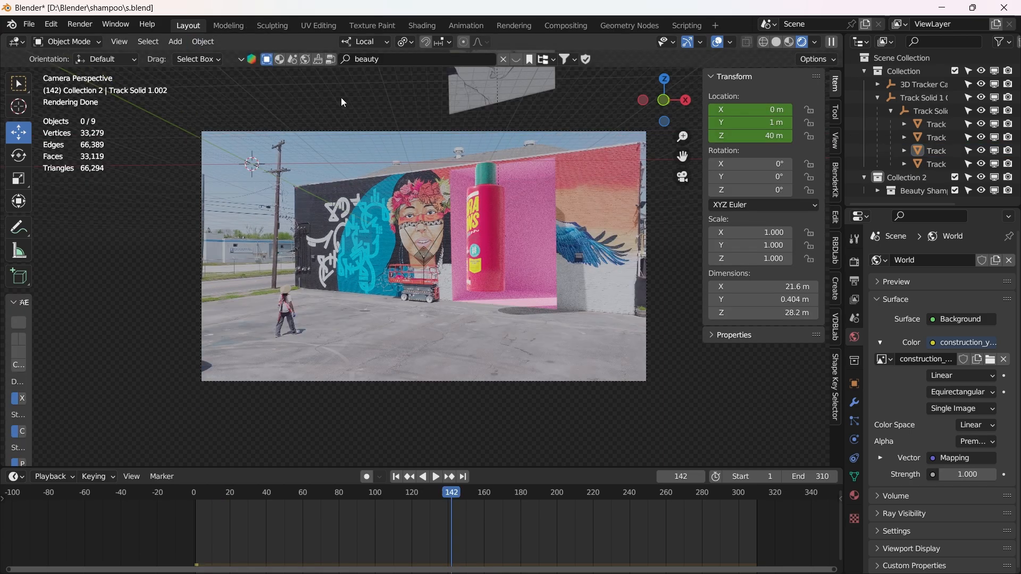
- Render a test still of frame 142, inspect the bottle and recess in the result, and close the render window
left_click(78, 27)
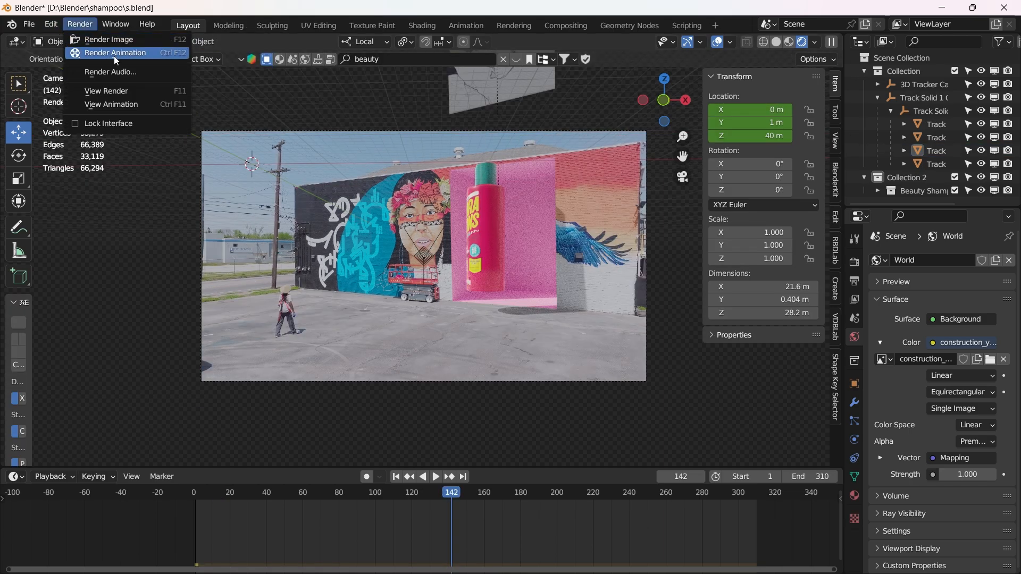
left_click(119, 43)
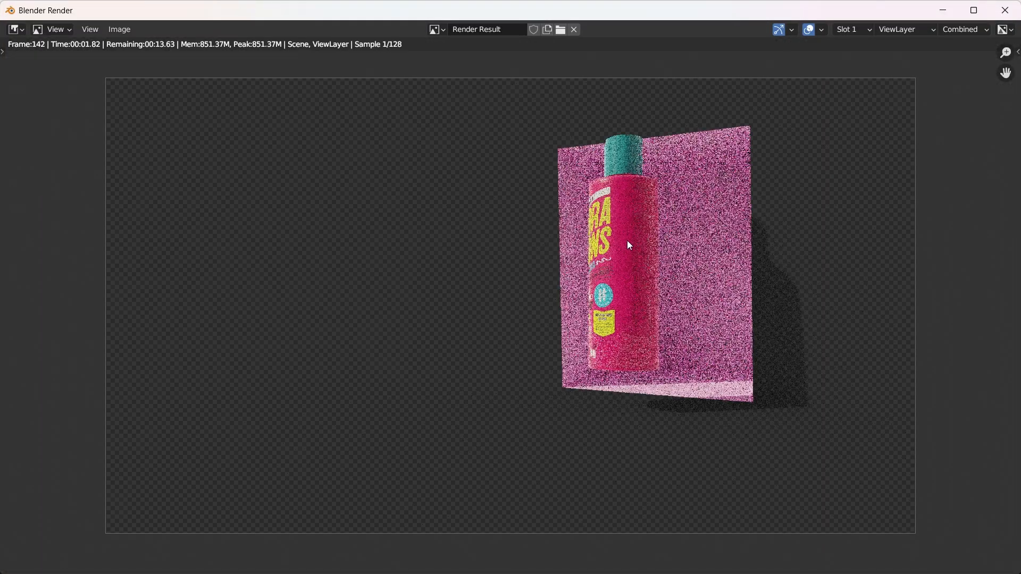
scroll(628, 241, "down", 1)
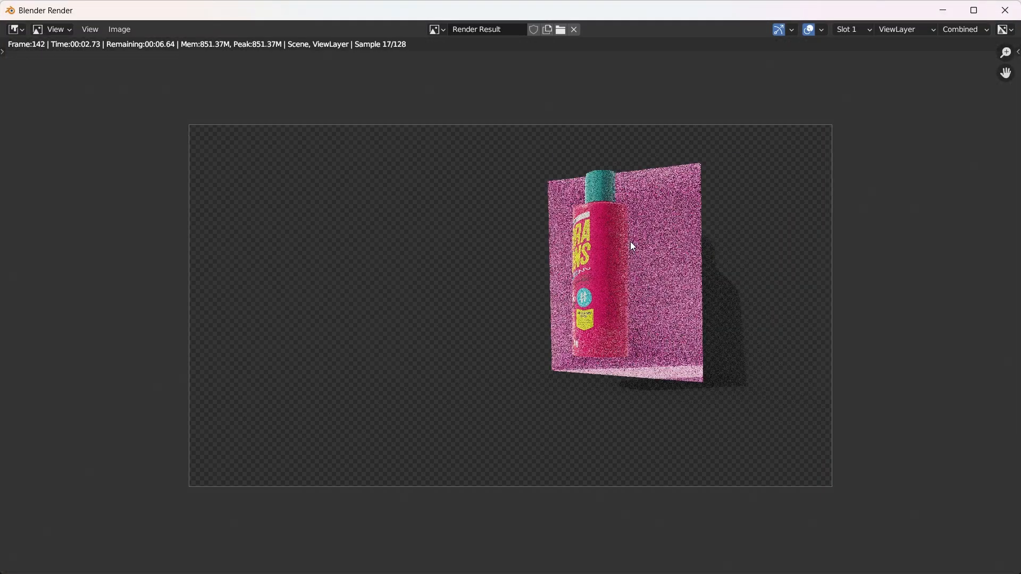
scroll(632, 245, "down", 1)
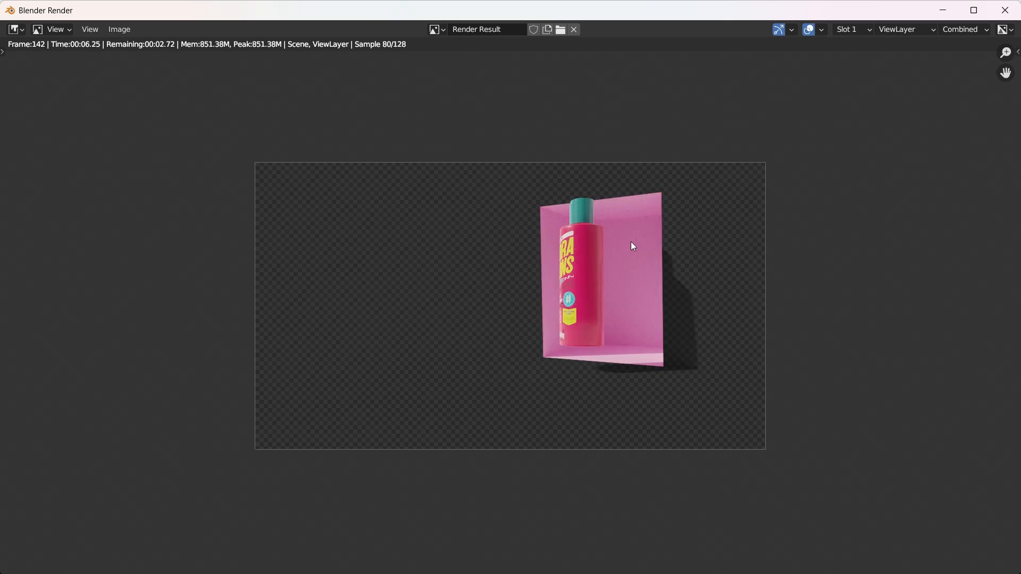
scroll(631, 243, "up", 2)
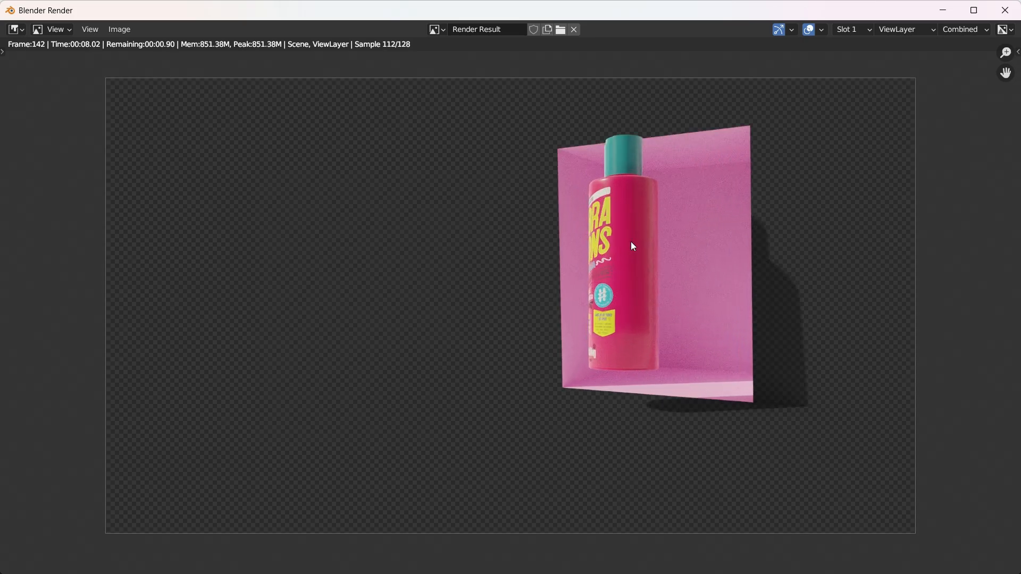
scroll(631, 242, "down", 1)
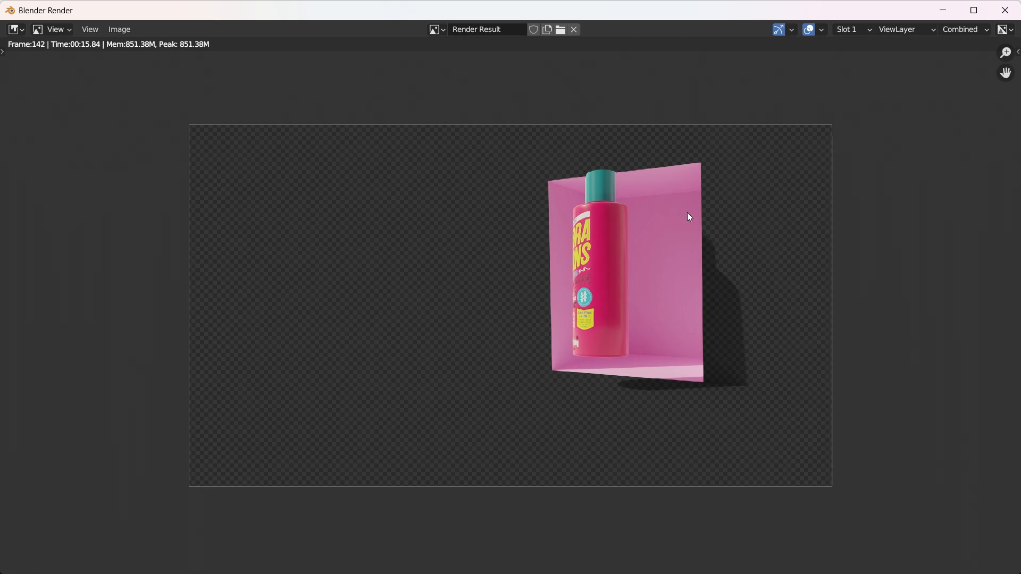
left_click(996, 9)
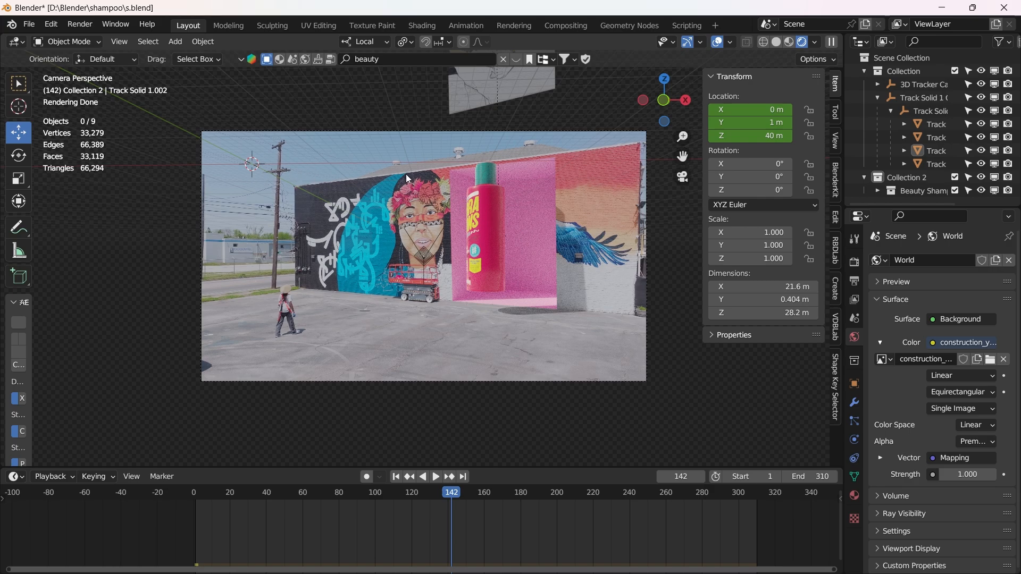
- Open the file browser for the render output path and go to the D:\Blender\shampoo folder
left_click(856, 279)
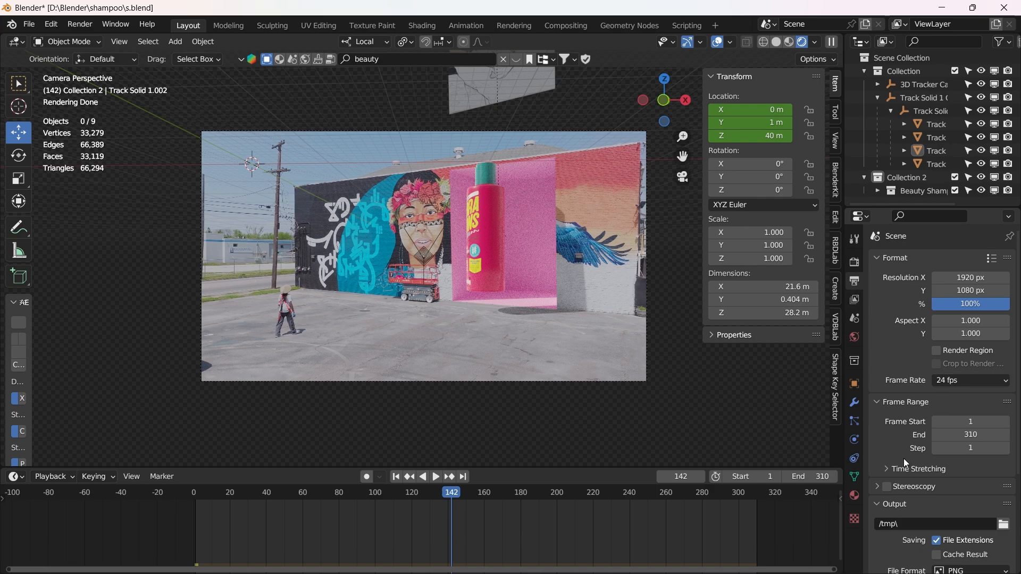
scroll(895, 496, "down", 3)
scroll(901, 498, "down", 3)
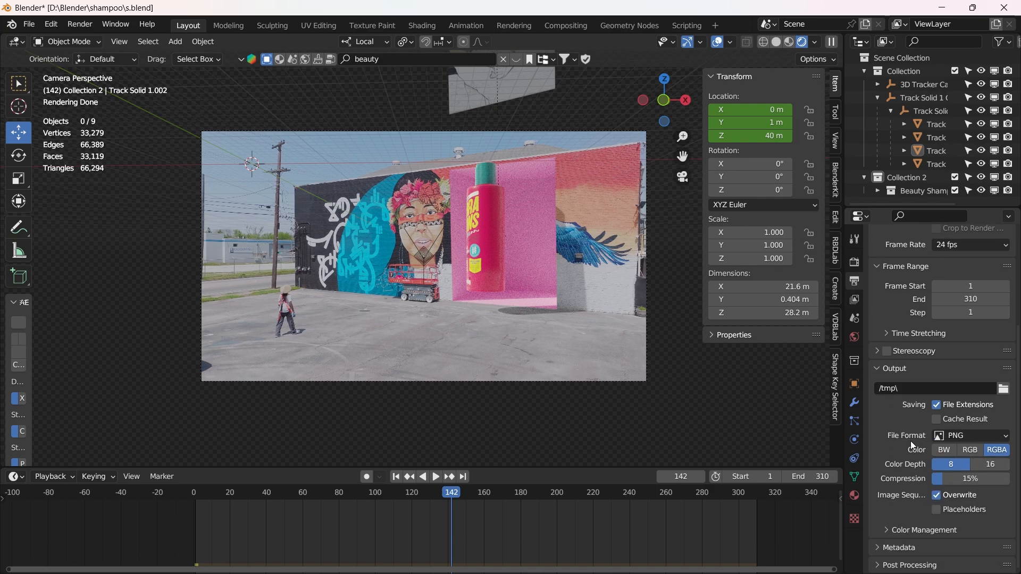
left_click(1004, 389)
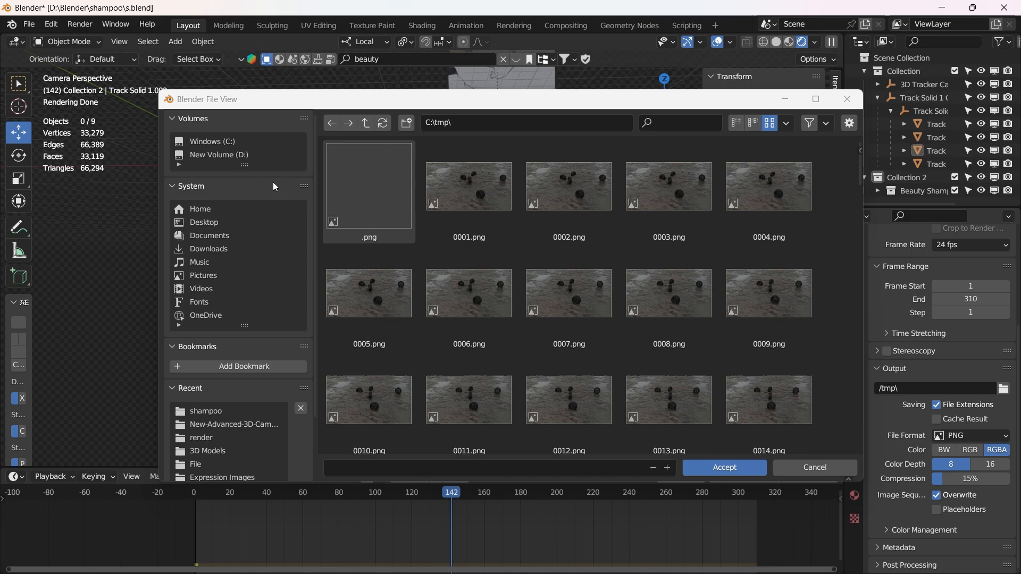
left_click(212, 155)
left_click(381, 308)
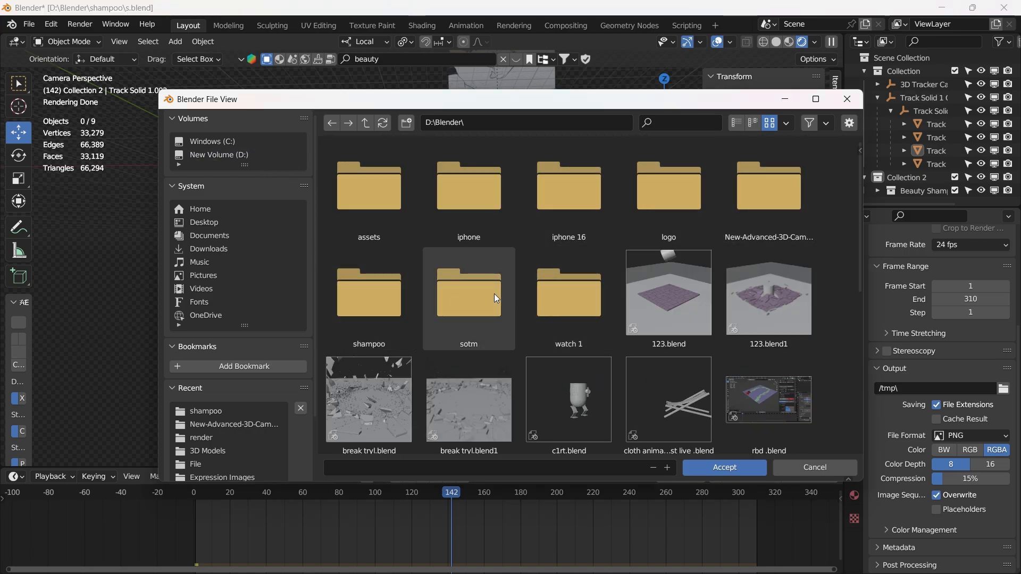
left_click(407, 302)
- Create a folder named render' inside the shampoo folder and accept it as the output location
right_click(657, 295)
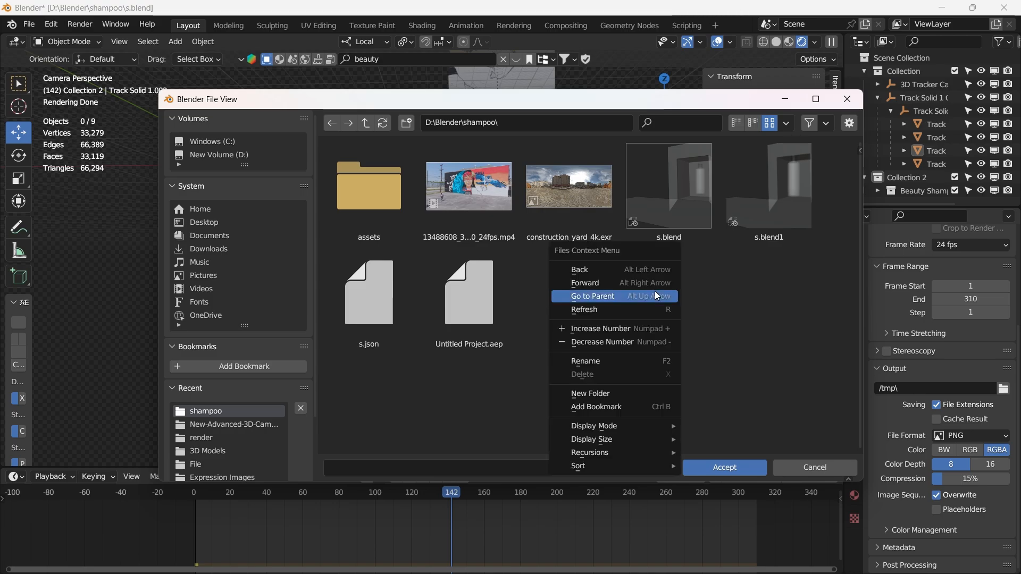
left_click(599, 392)
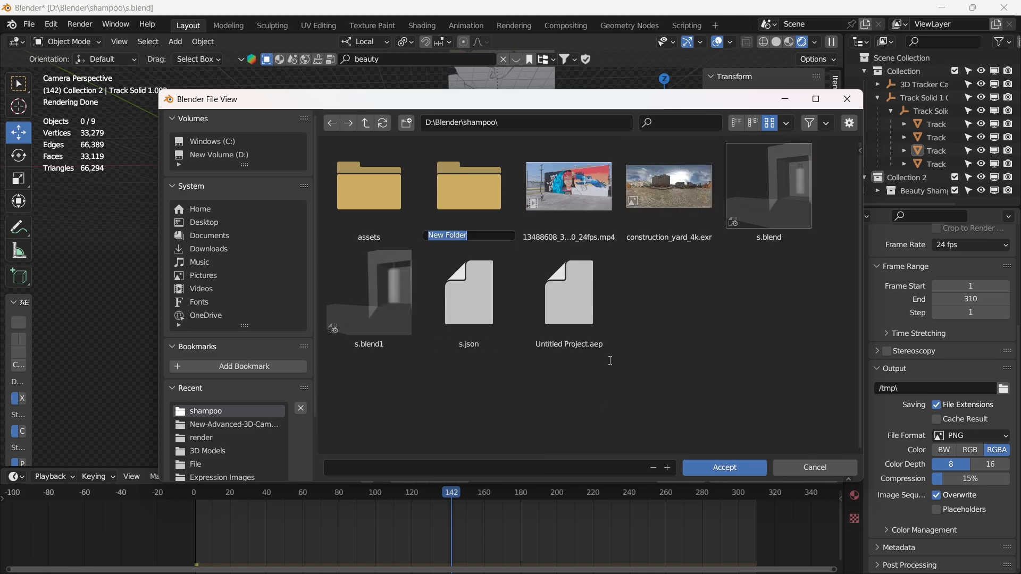
type("ren")
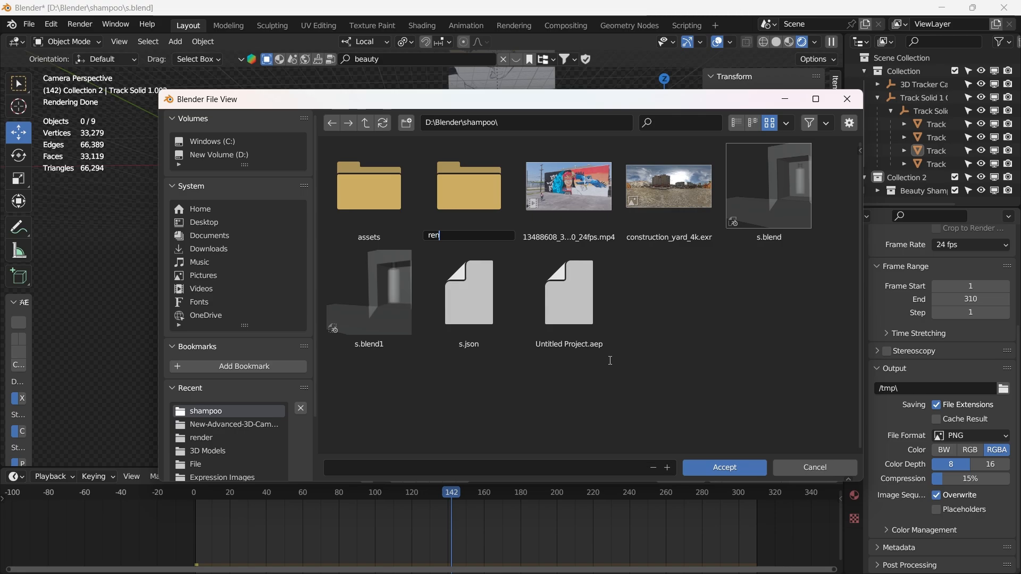
type("der")
key("Return")
double_click(495, 215)
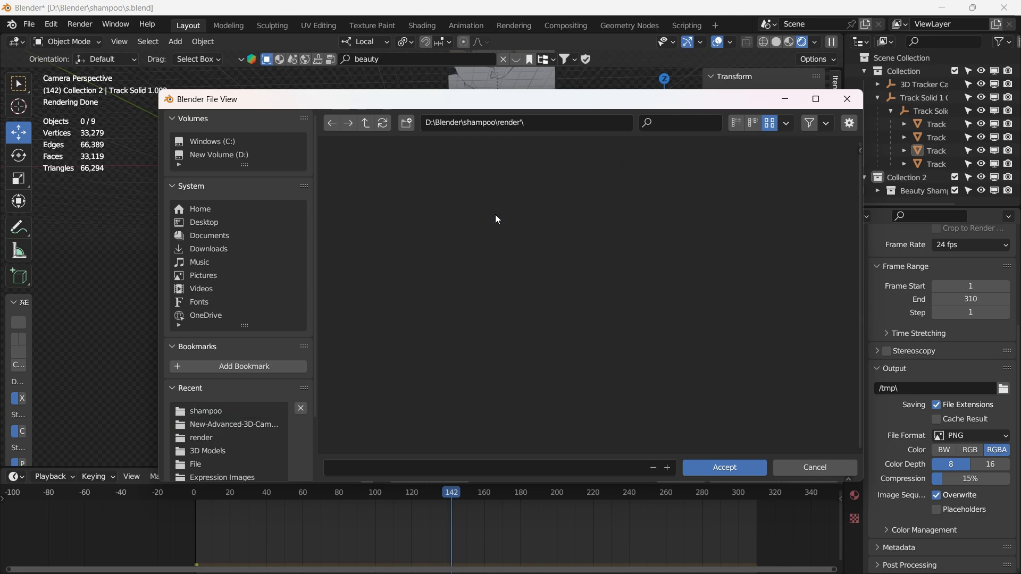
left_click(740, 468)
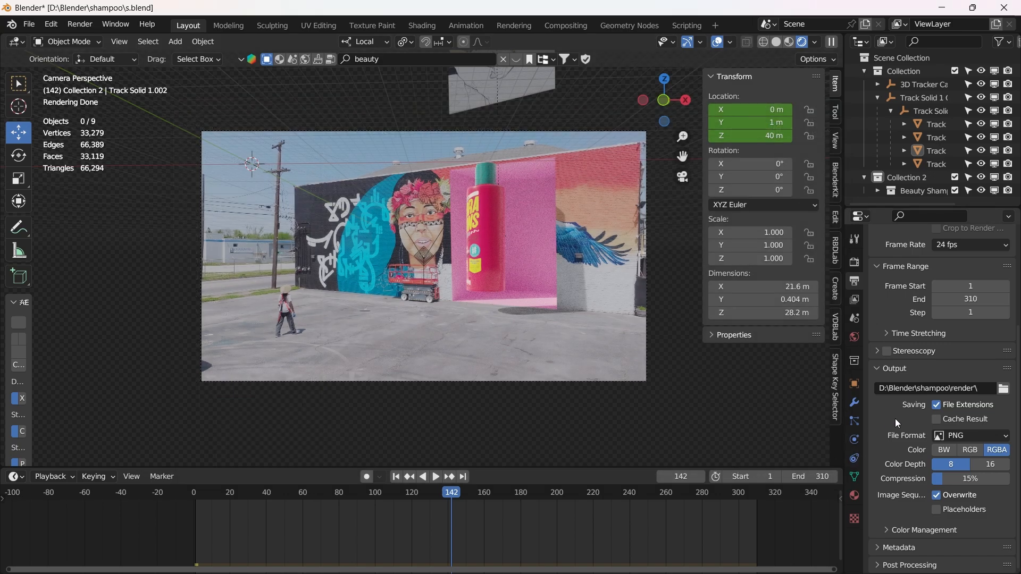
- Set the noise threshold for final render sampling to 0.1
left_click(145, 42)
left_click(854, 263)
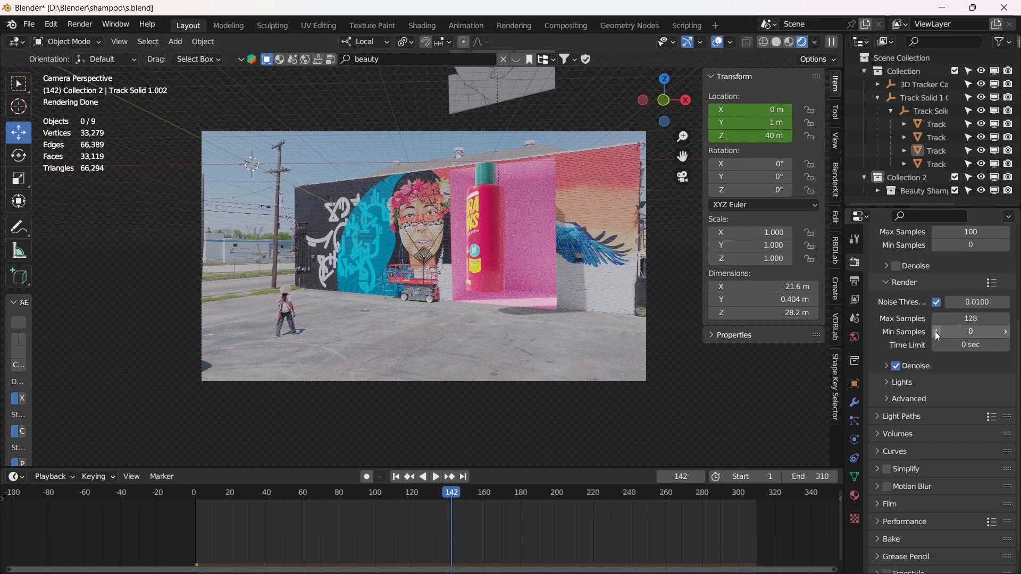
left_click(966, 304)
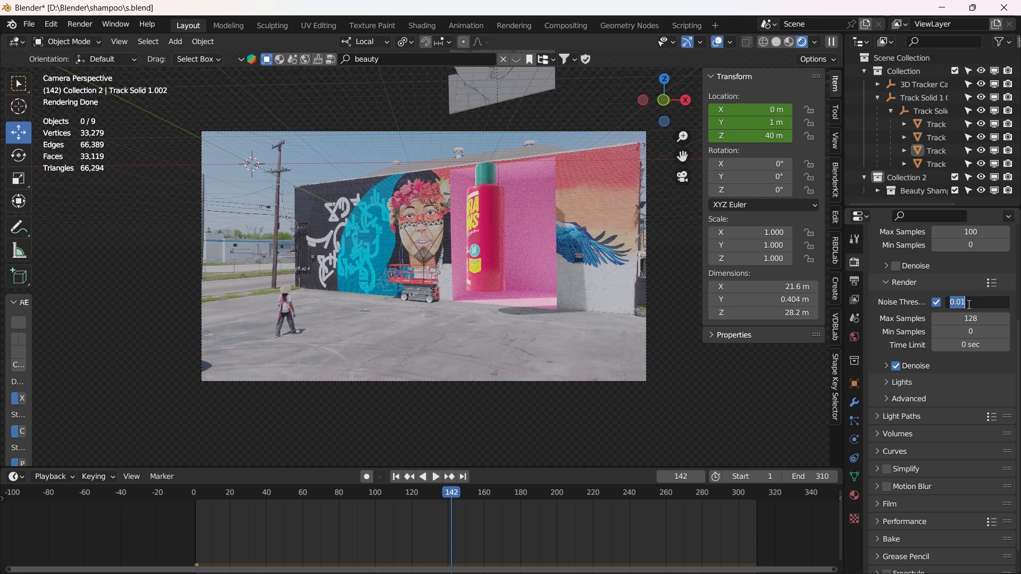
type("0.1")
key("Return")
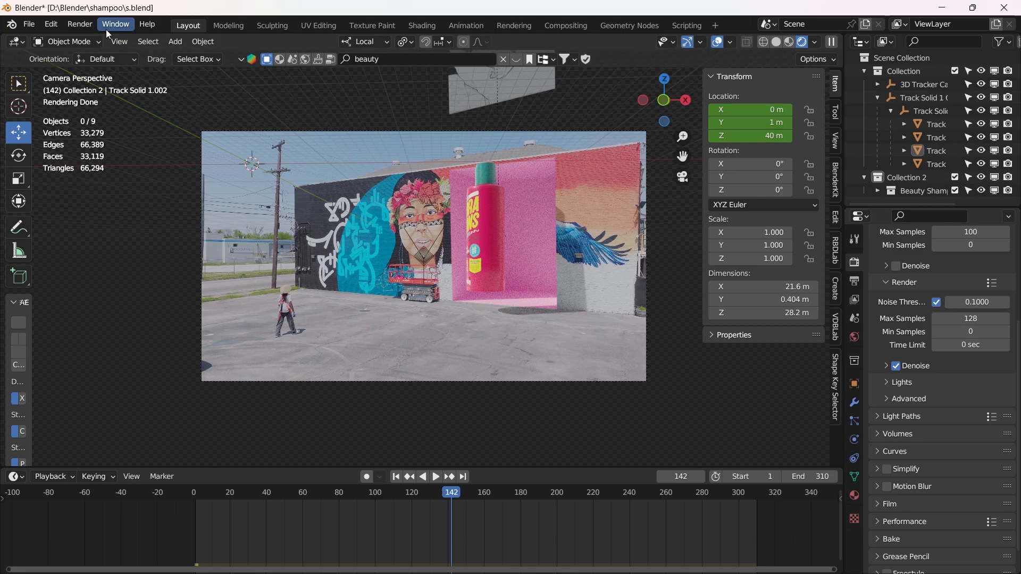
- Start rendering the full animation
left_click(90, 23)
left_click(77, 24)
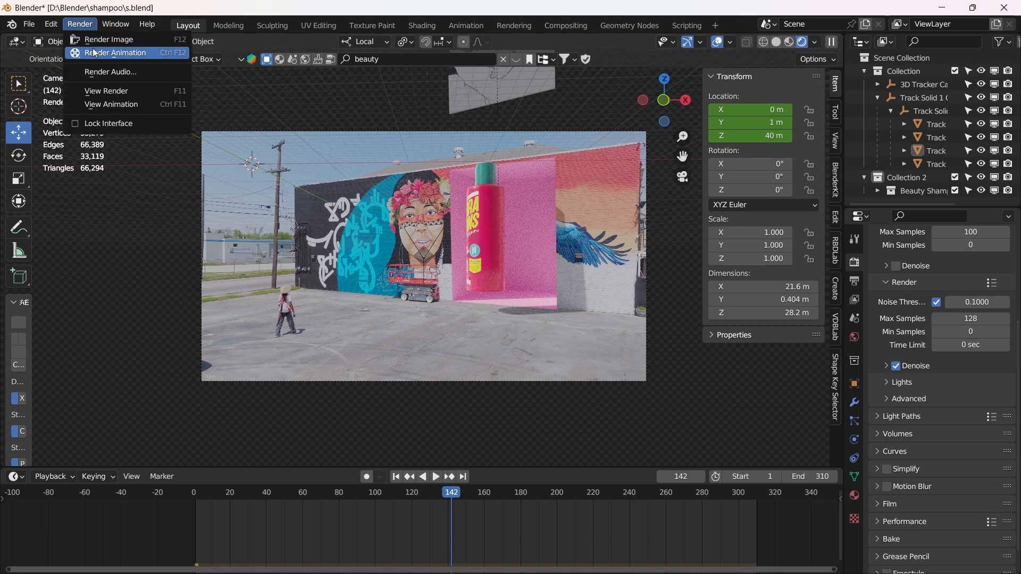
left_click(95, 53)
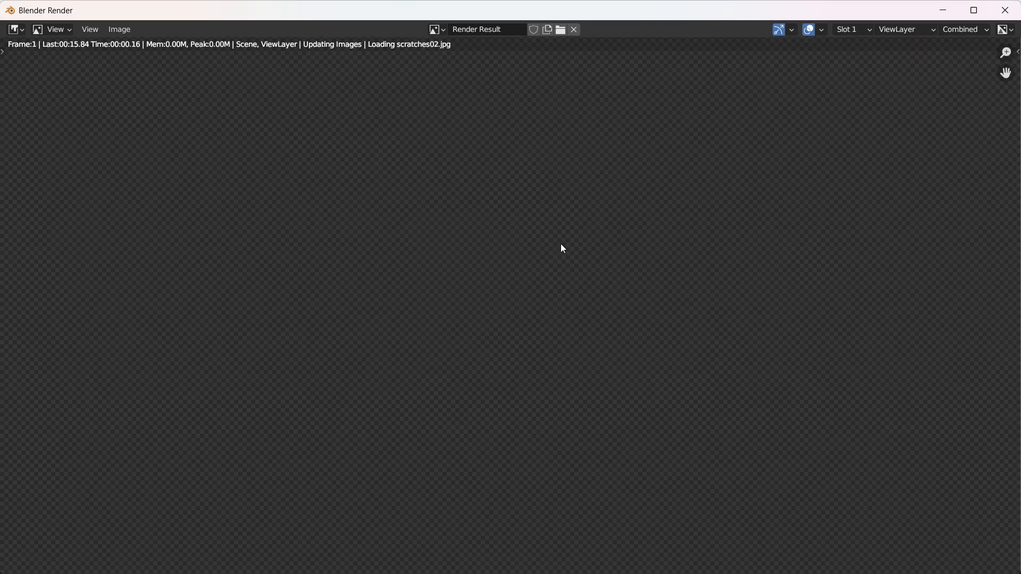